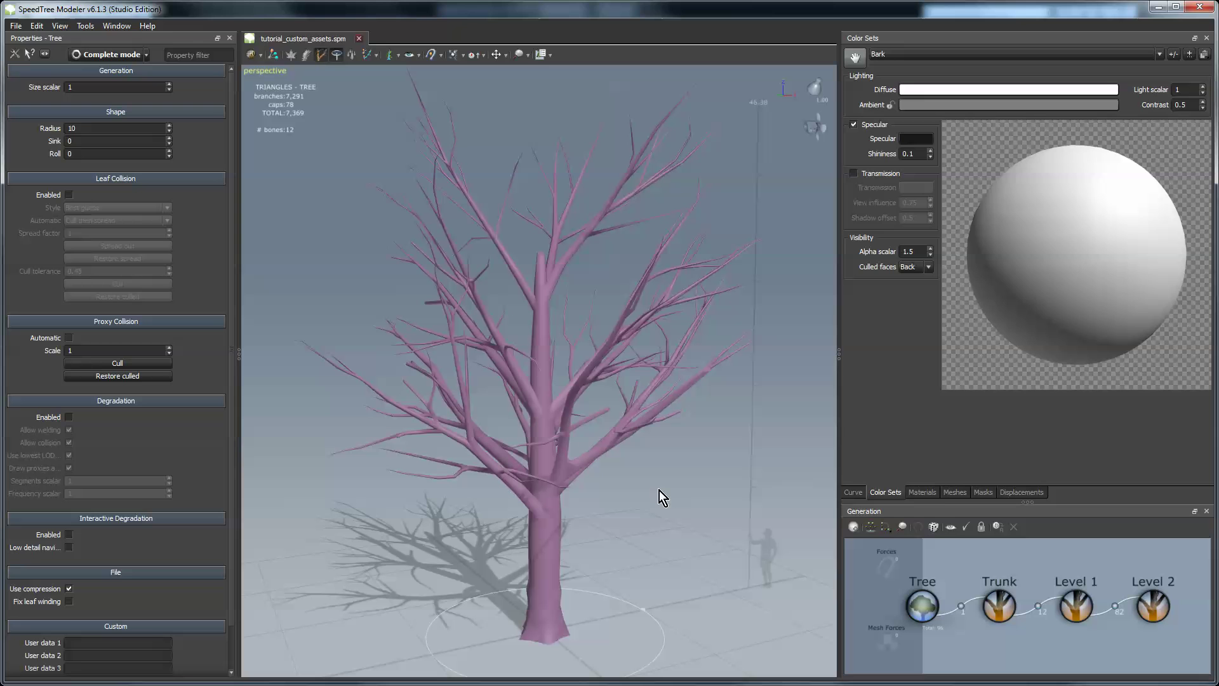
Step: Create materials from checker_red.tga and checker_green.tga, with checker_red as the current material
click(929, 493)
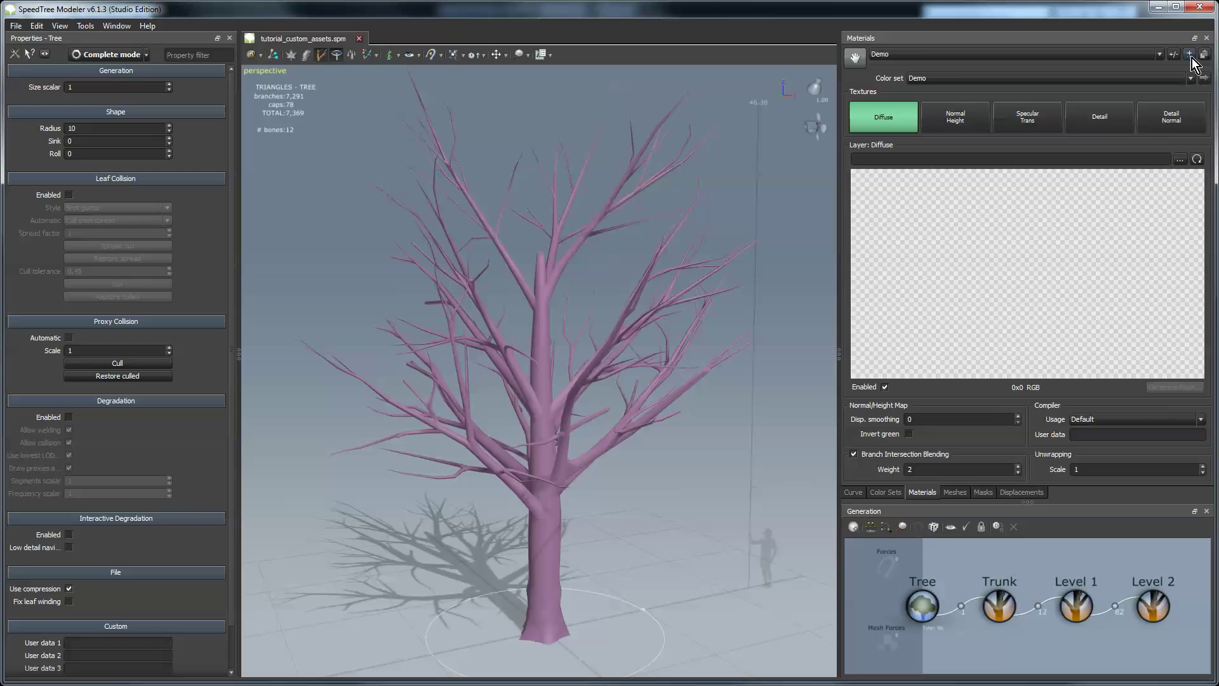
click(990, 248)
click(296, 121)
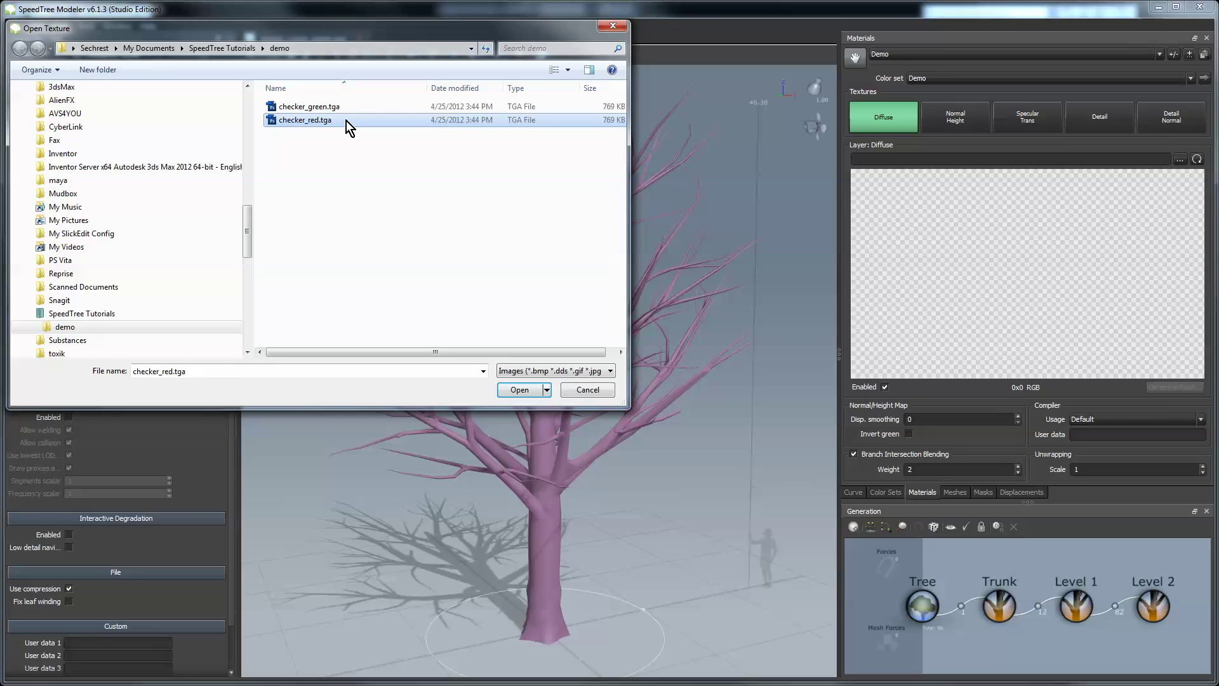
ctrl+click(334, 109)
click(532, 390)
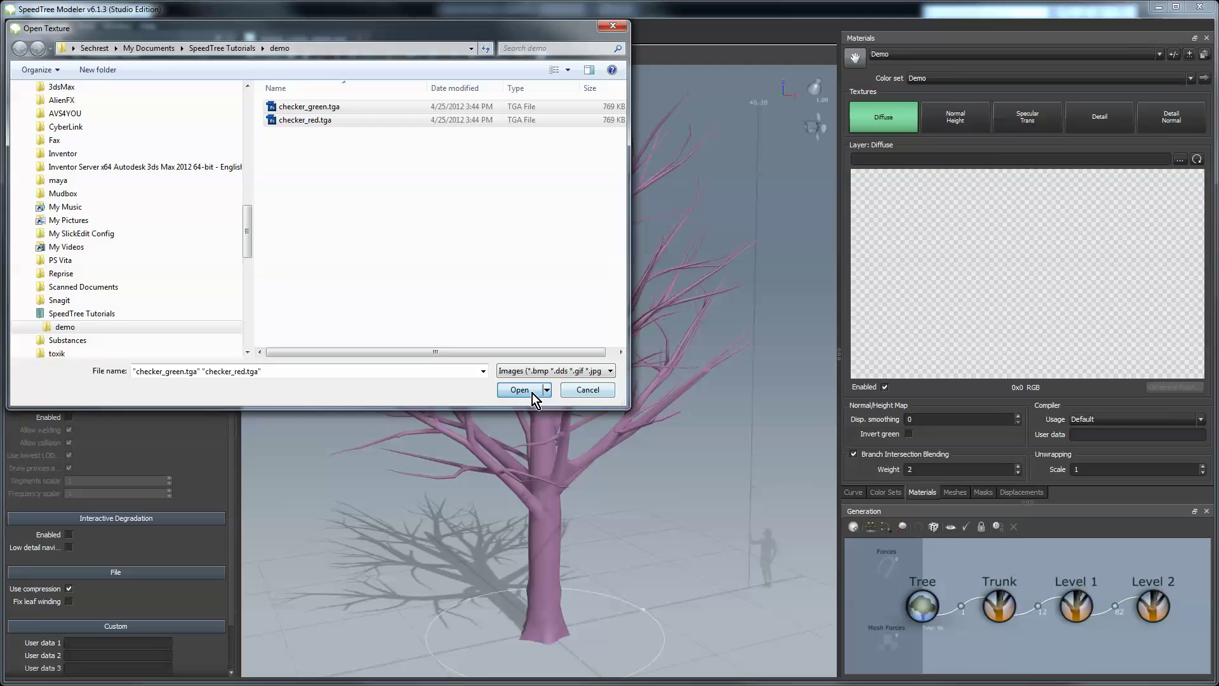
click(916, 56)
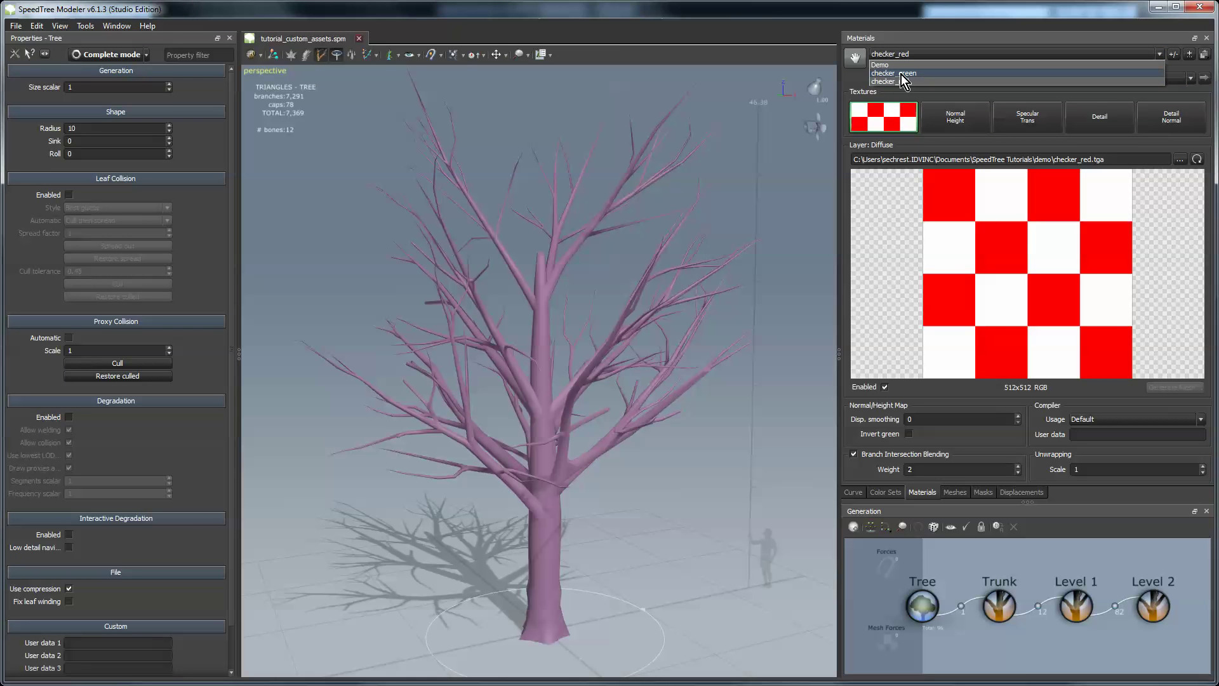
click(900, 81)
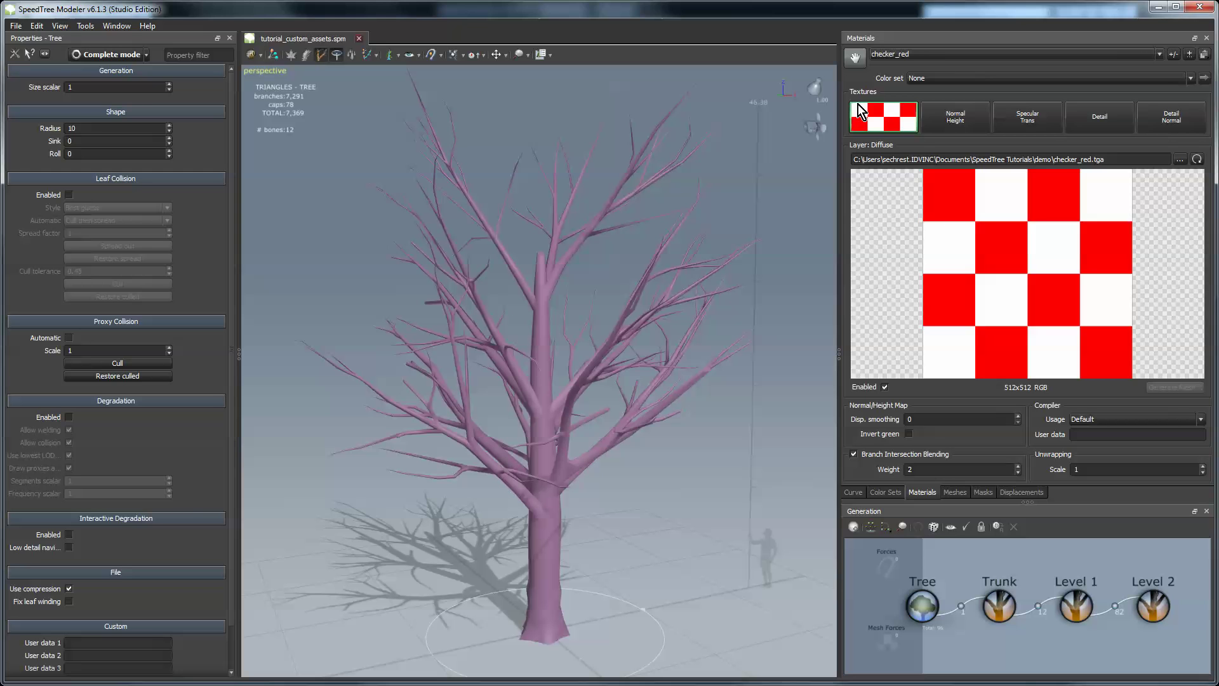
Step: Apply checker_red to the whole tree, checking the trunk, Level 1 and Level 2 generators
drag(860, 62, 547, 536)
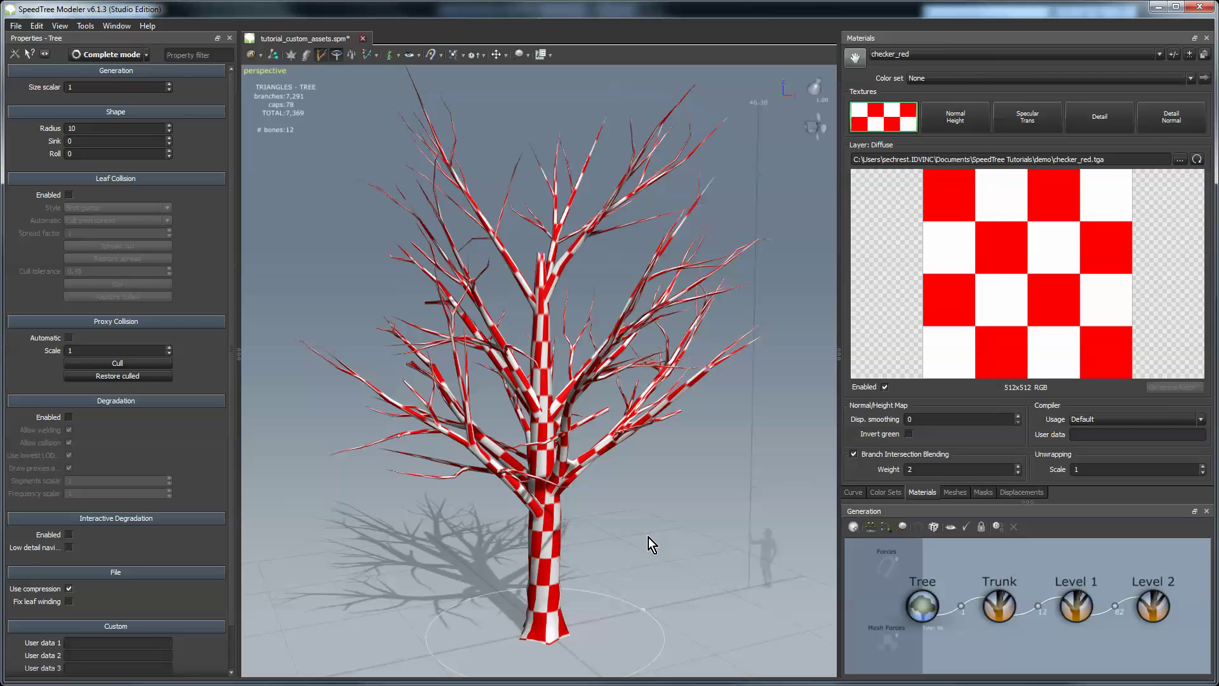
click(999, 606)
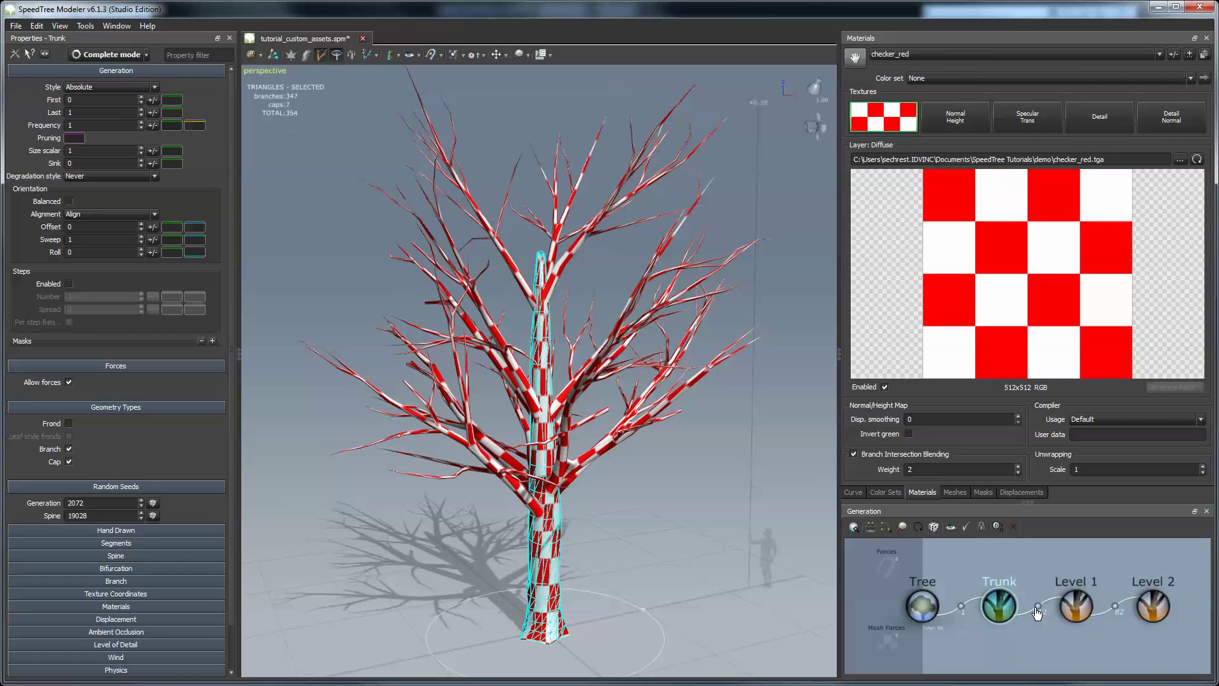
click(1080, 609)
click(1153, 608)
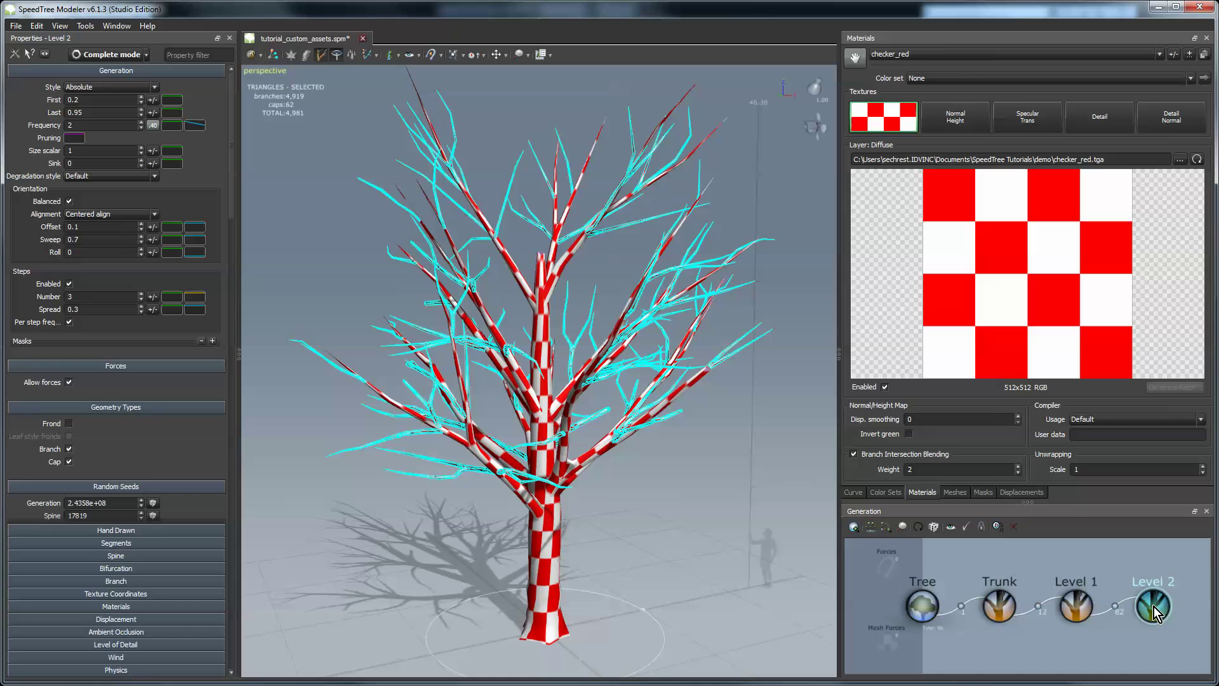
click(753, 527)
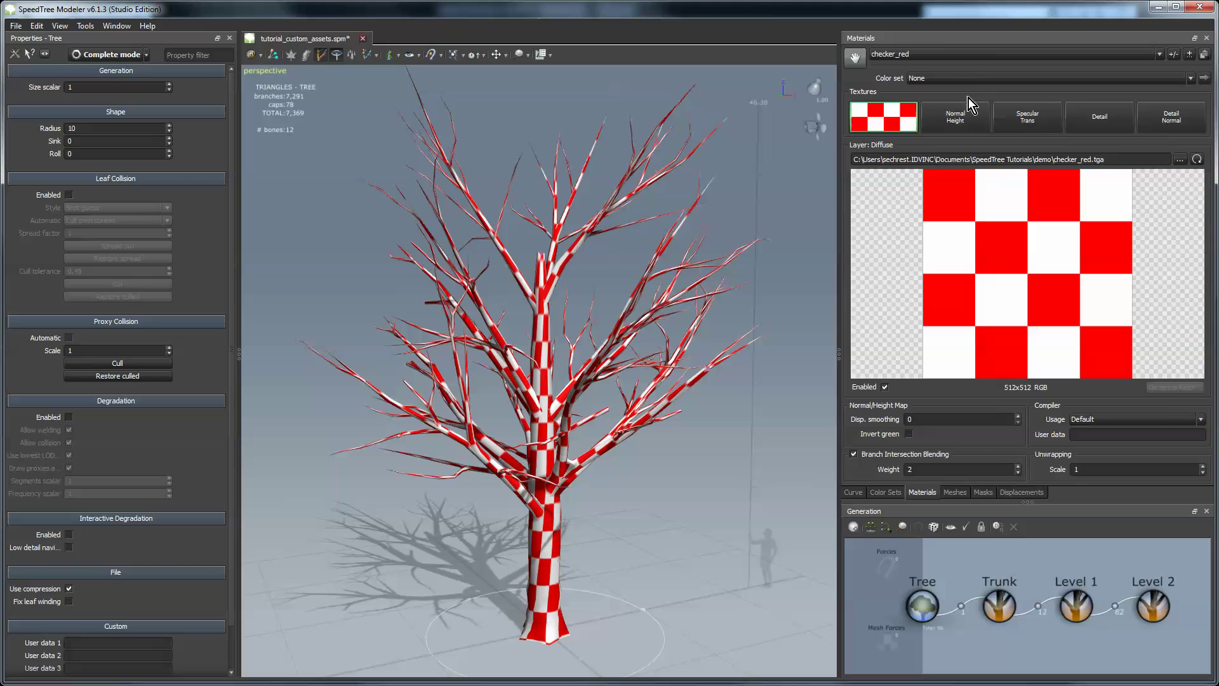
Step: Make checker_green current and paint it onto the main branches
click(904, 59)
click(920, 73)
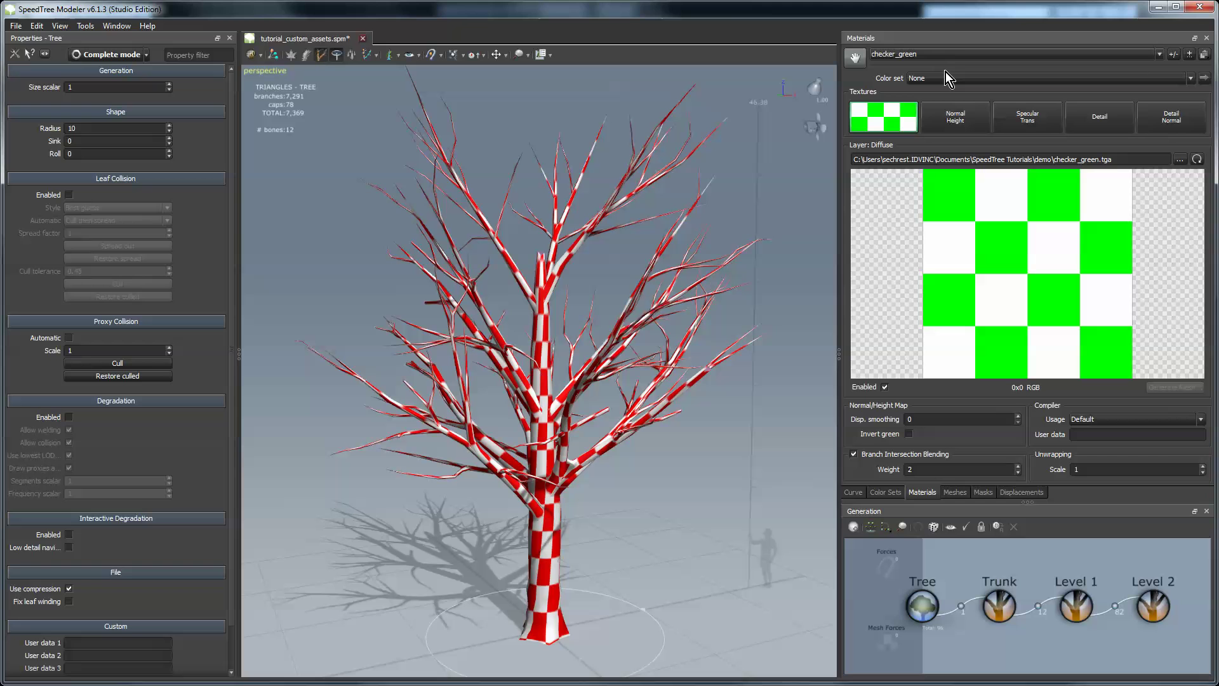
click(859, 59)
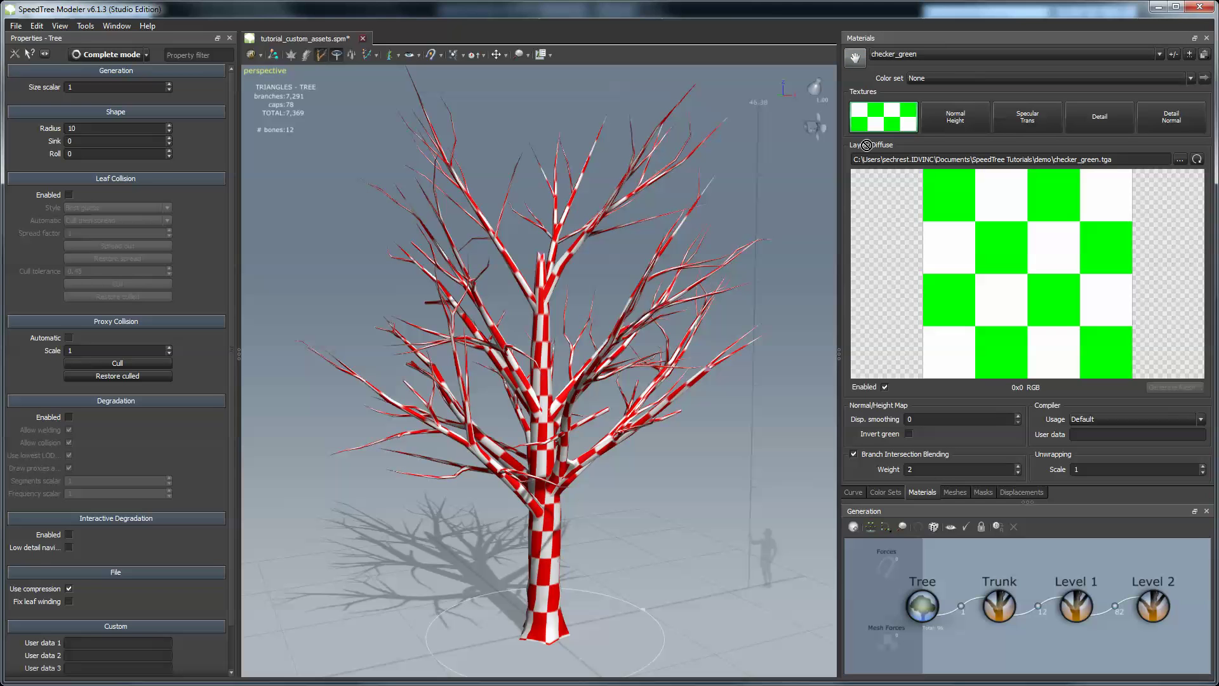
click(595, 460)
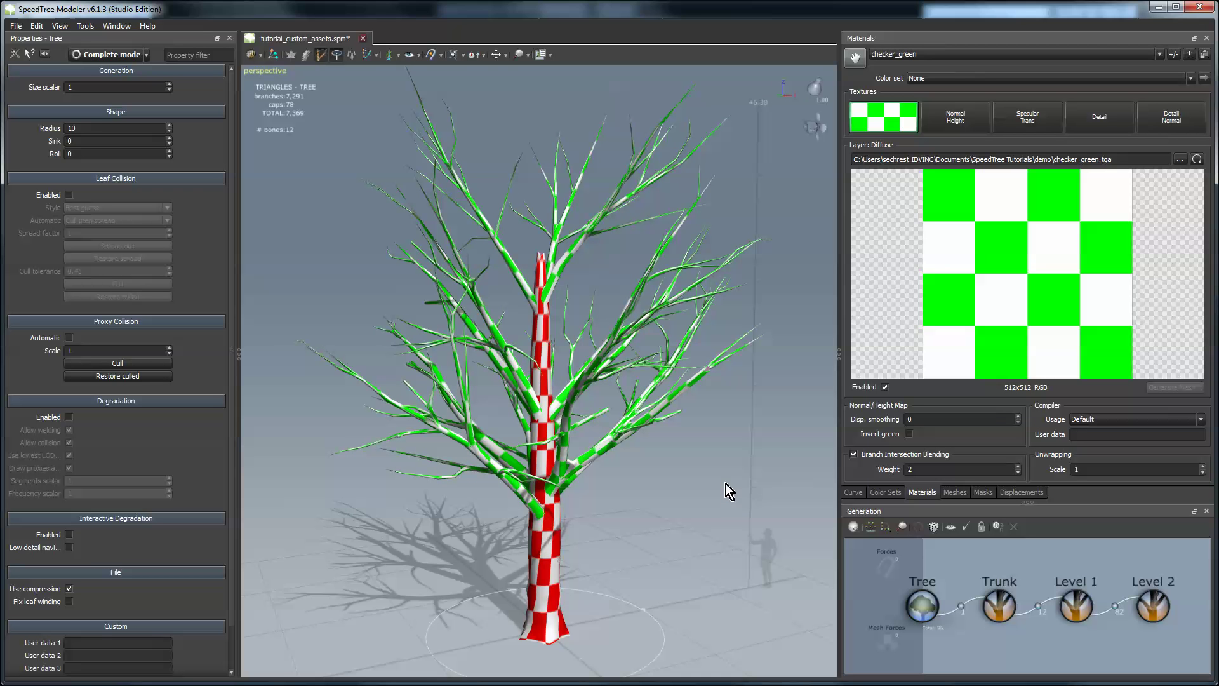
drag(725, 484, 688, 487)
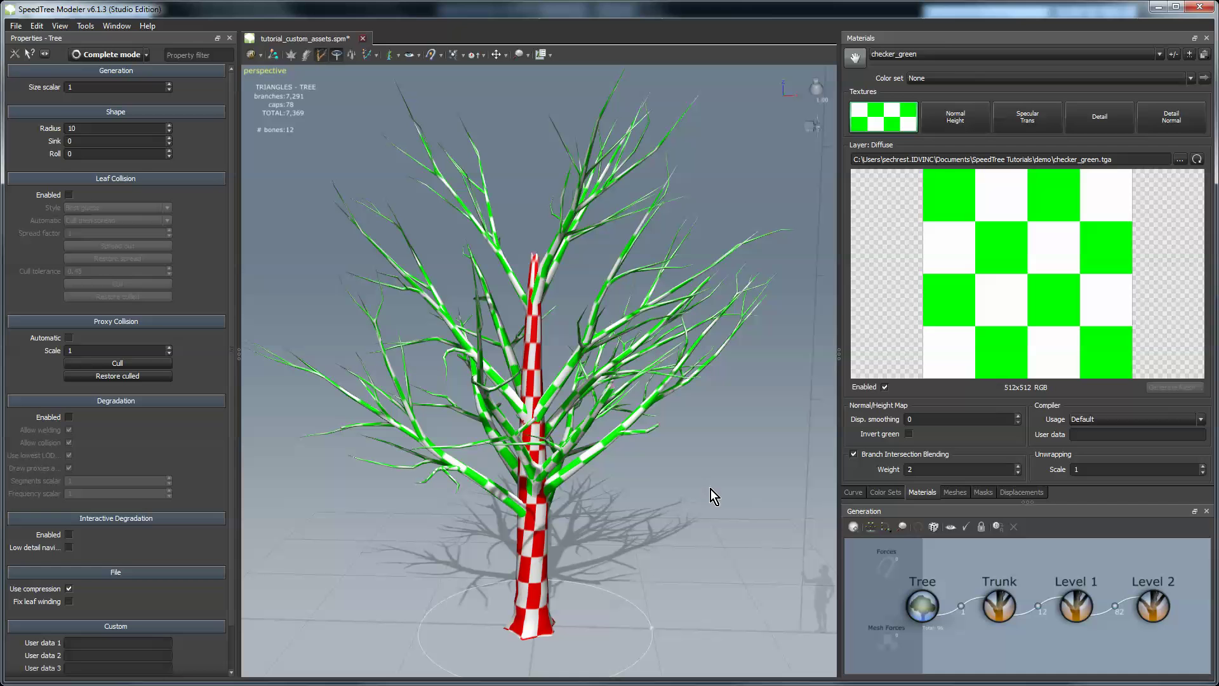
Step: Add a second Level 1 branch material slot set to checker_red
click(1069, 606)
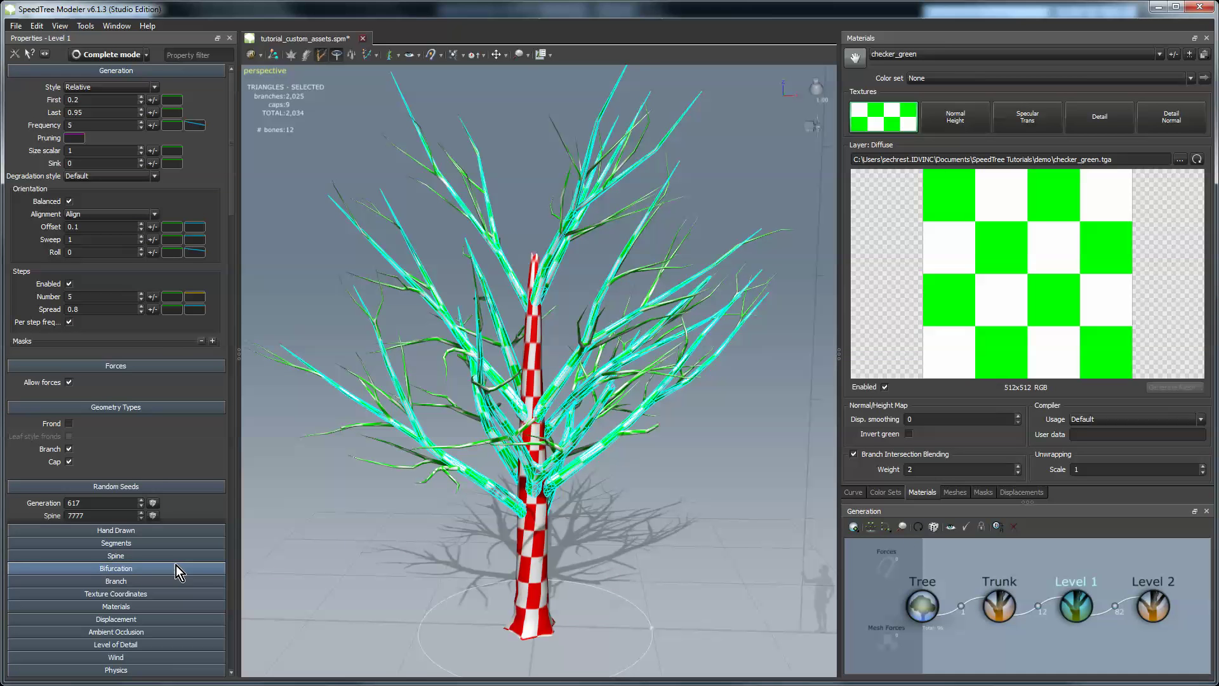
click(113, 606)
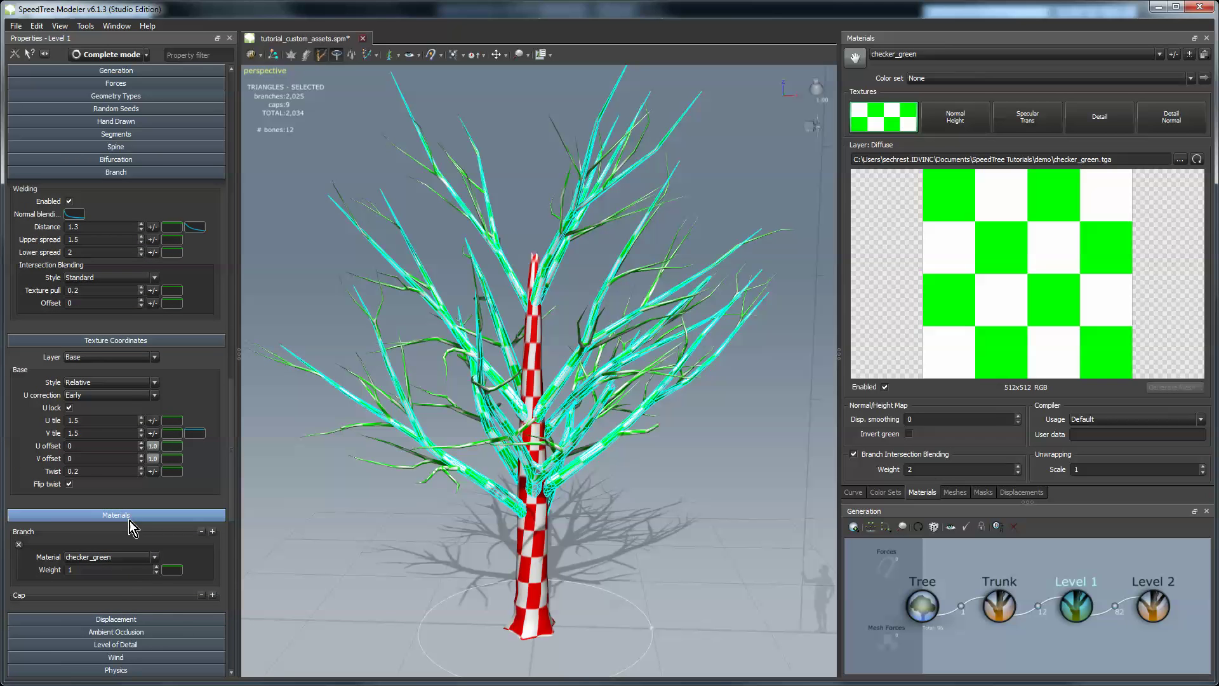
scroll(129, 519, down, 3)
scroll(129, 519, down, 2)
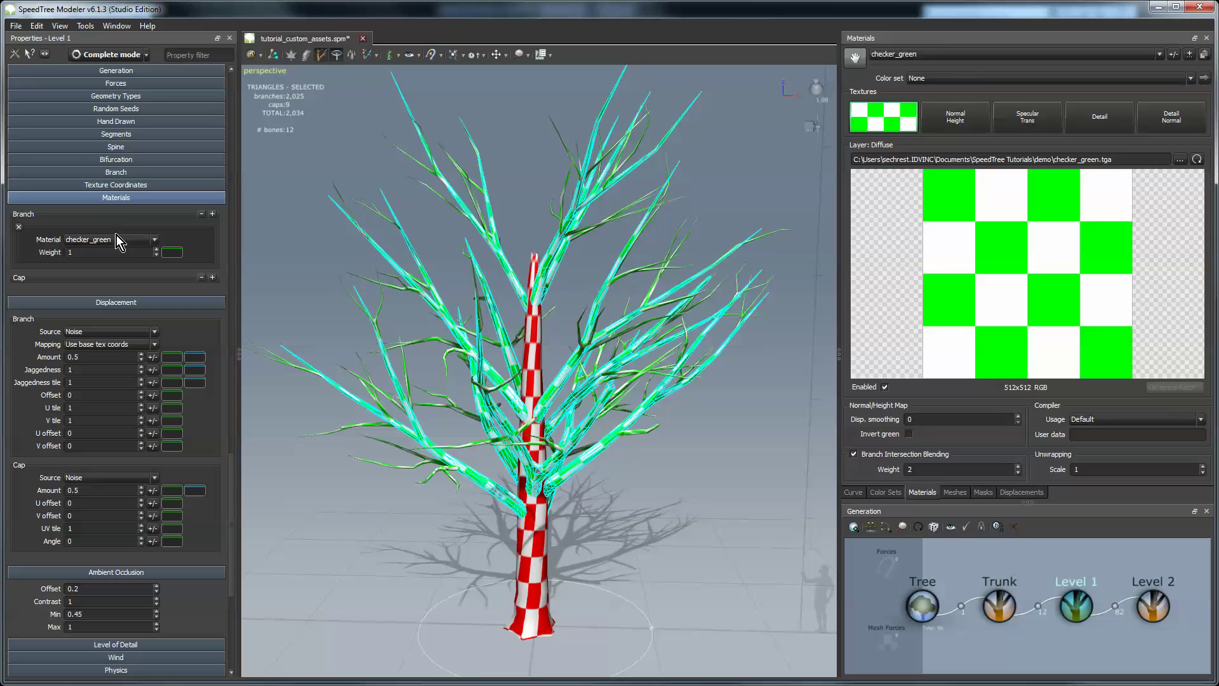
click(212, 214)
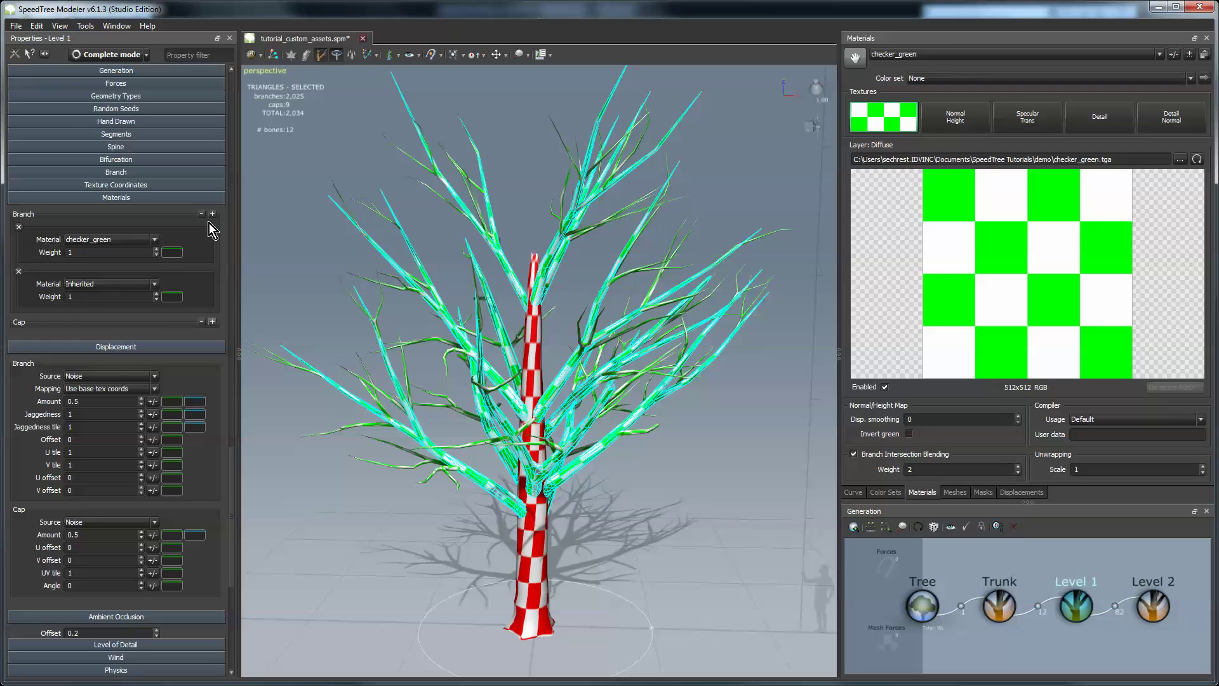
click(105, 287)
click(106, 316)
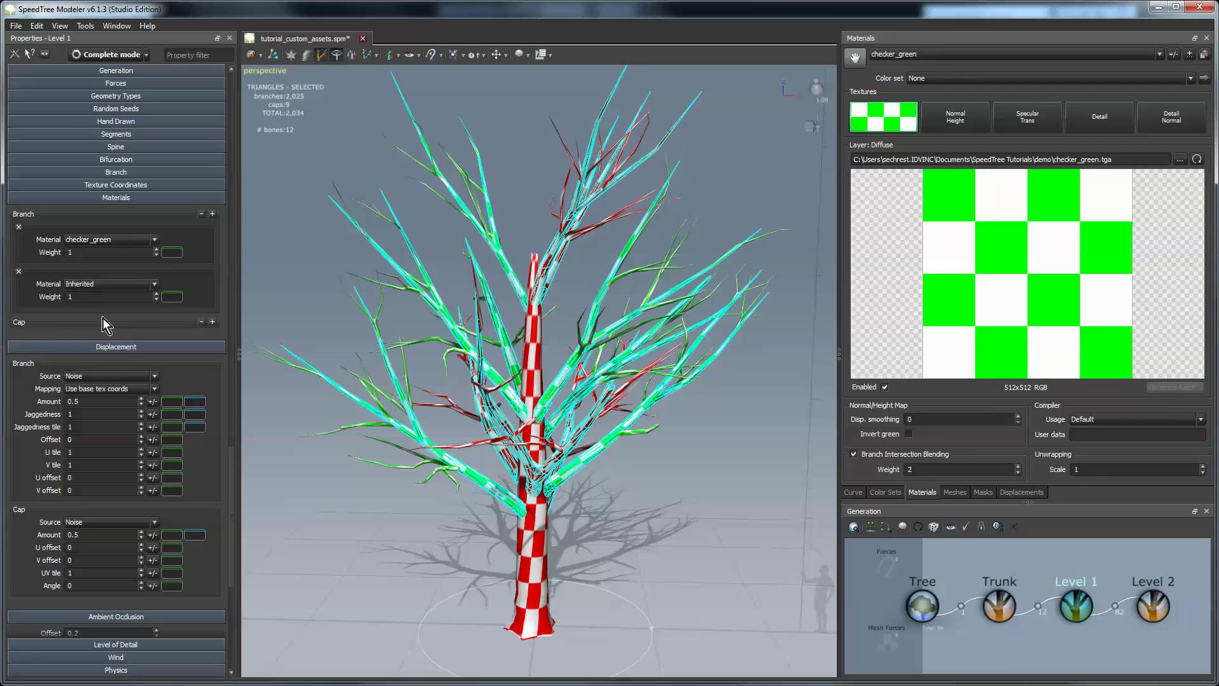
click(672, 546)
drag(745, 520, 674, 475)
Step: Assign checker_red as the Branch Material of the single lower-left green branch
scroll(674, 475, up, 5)
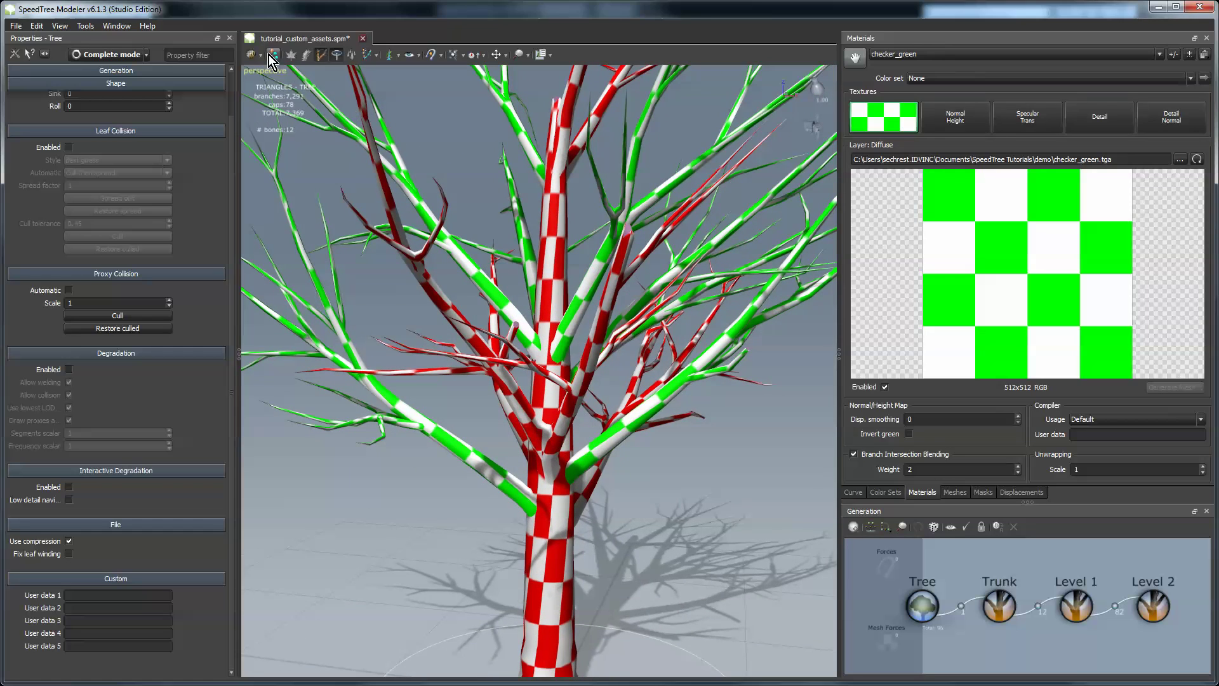
click(470, 457)
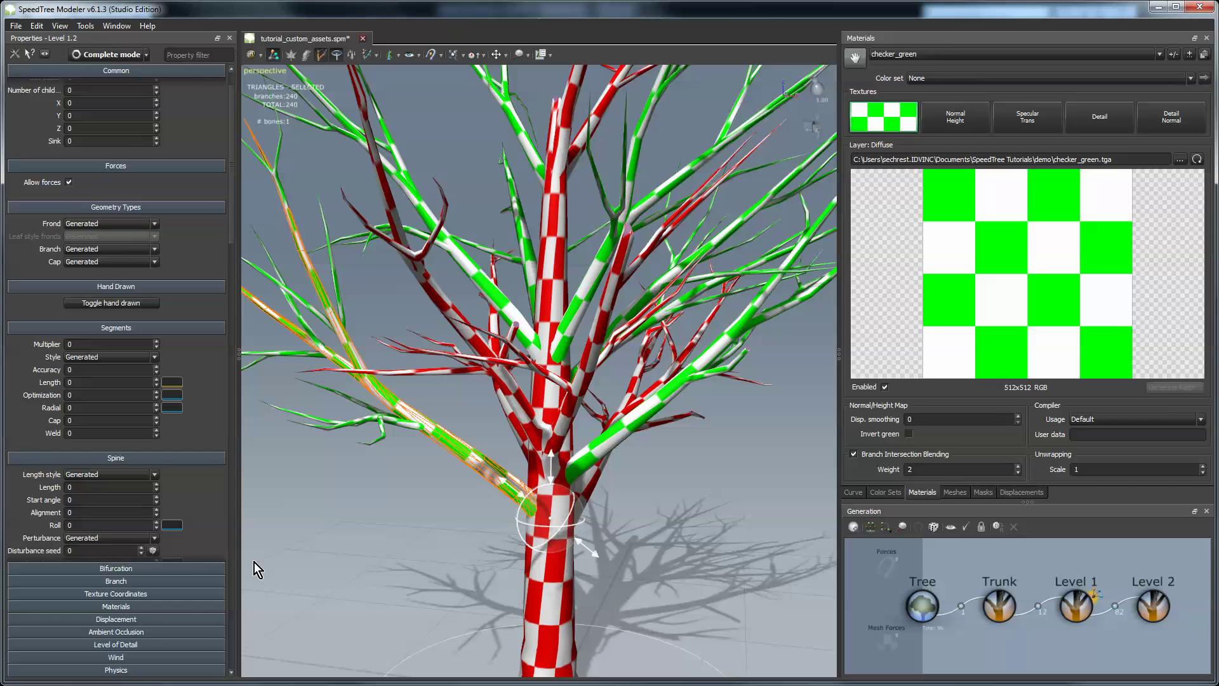
click(145, 606)
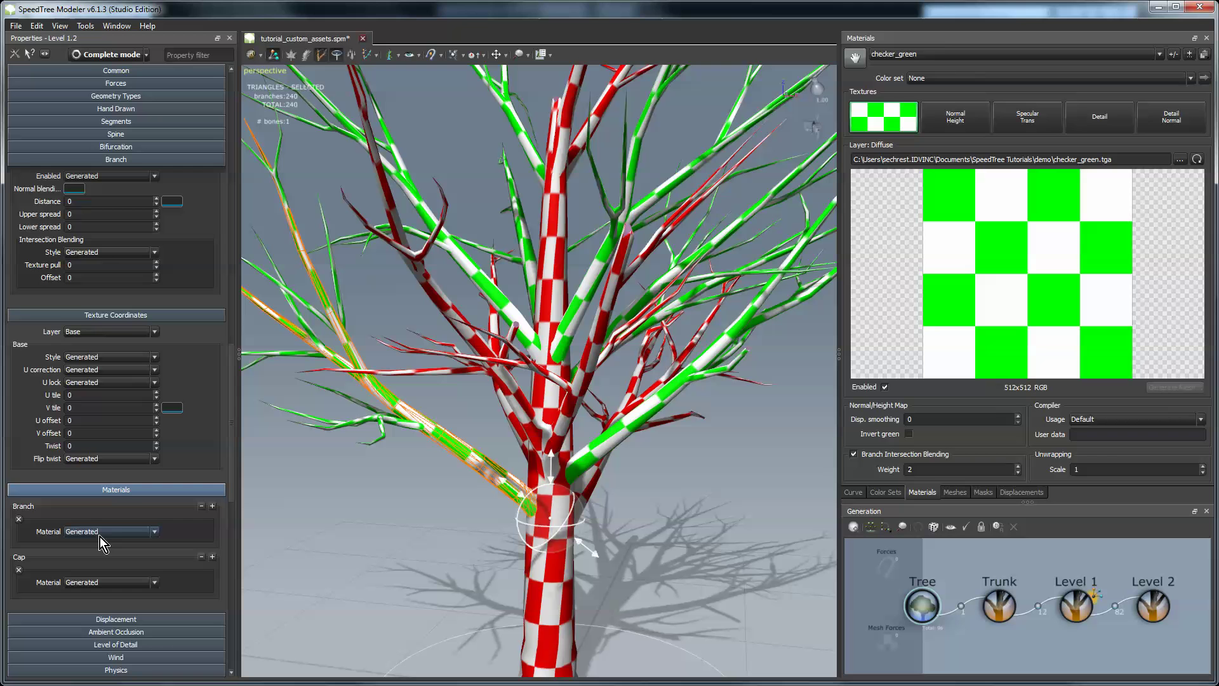
click(120, 535)
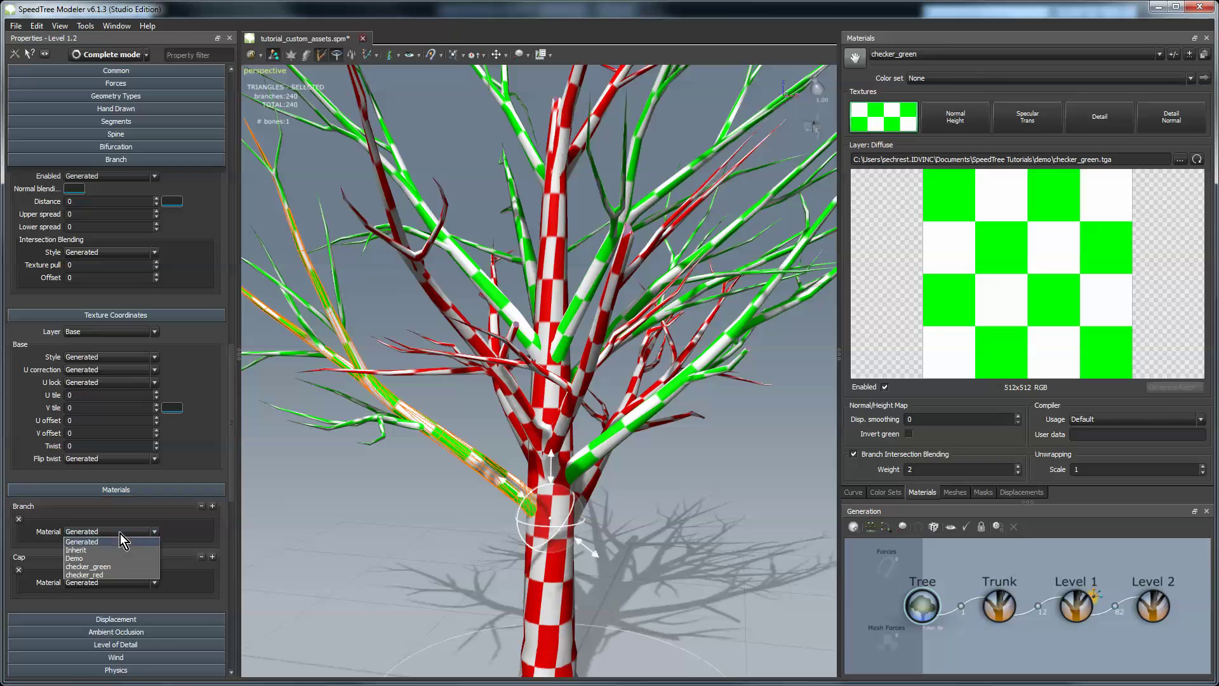
click(103, 575)
click(547, 573)
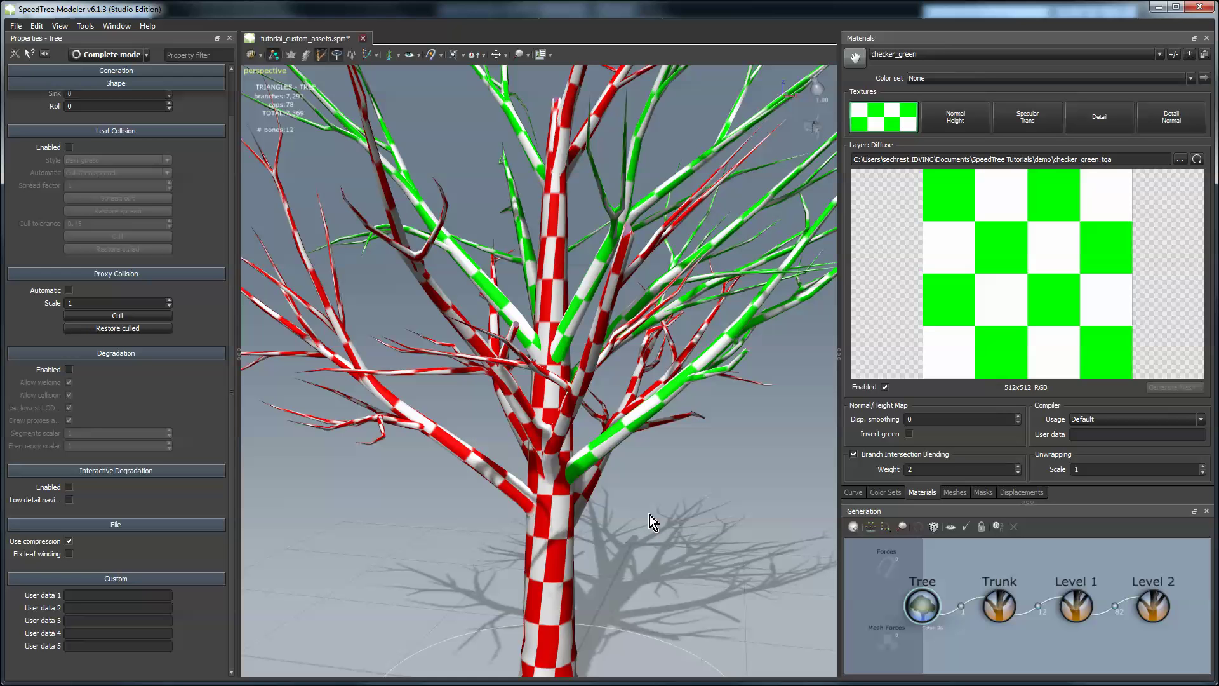
drag(646, 519, 658, 526)
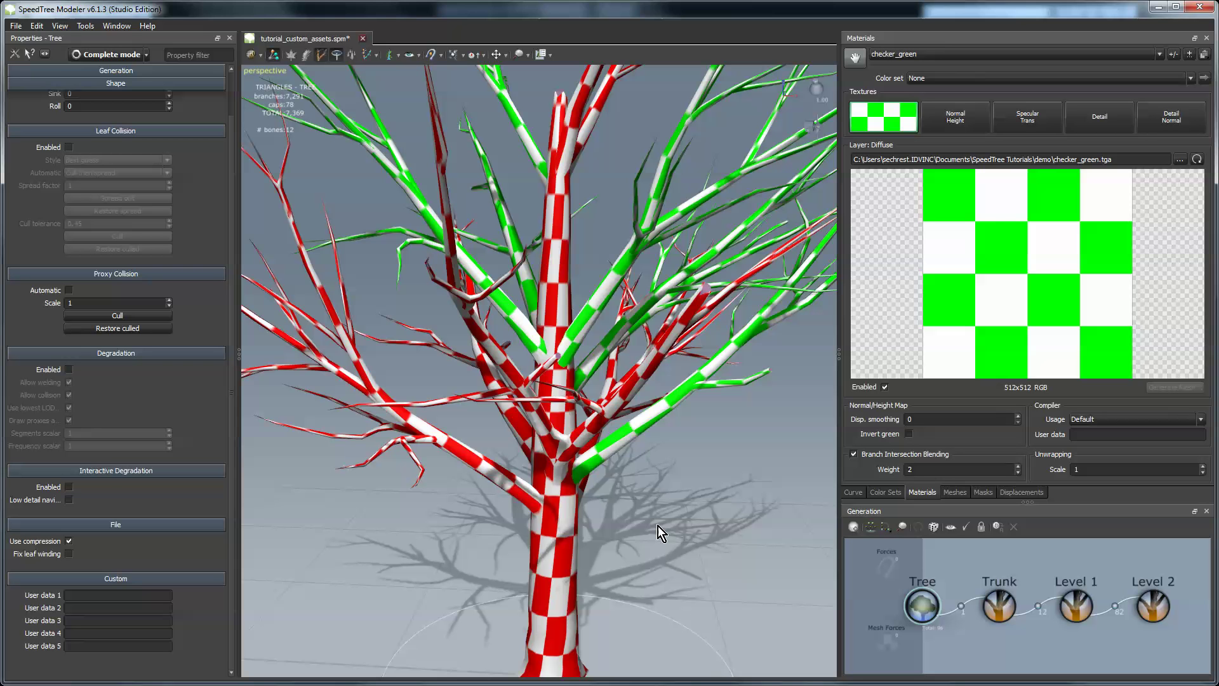
drag(658, 525, 740, 383)
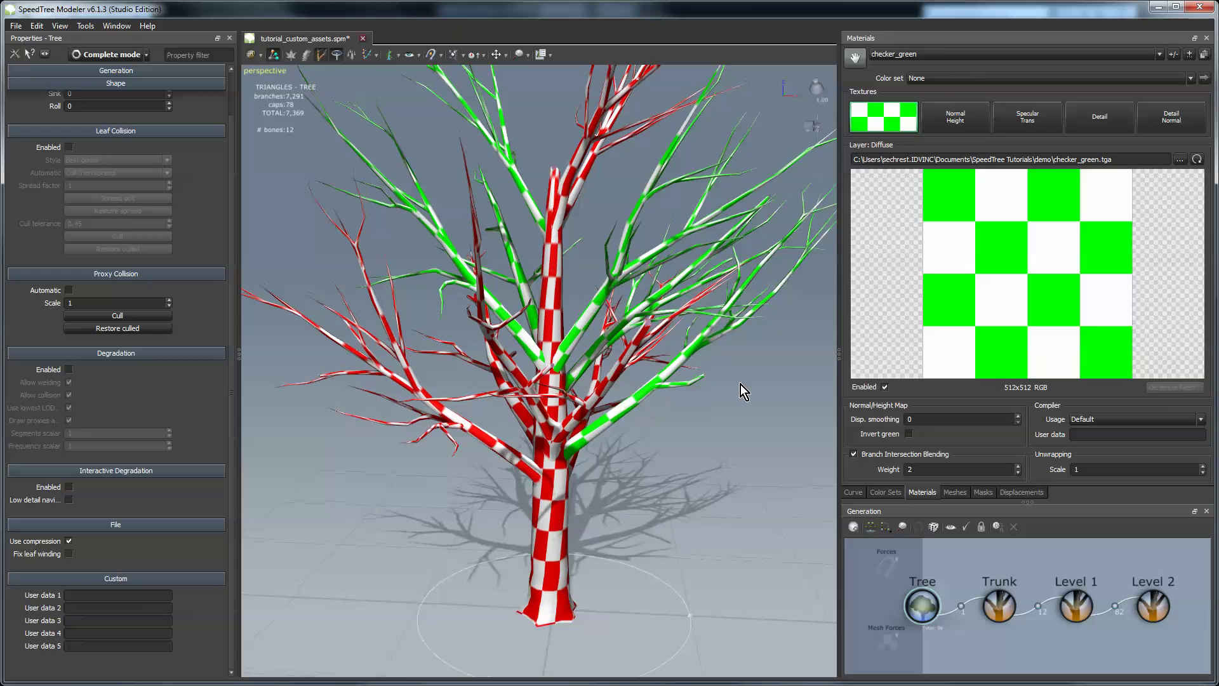
Step: Make Demo the current material and apply it to the trunk
click(894, 56)
click(888, 65)
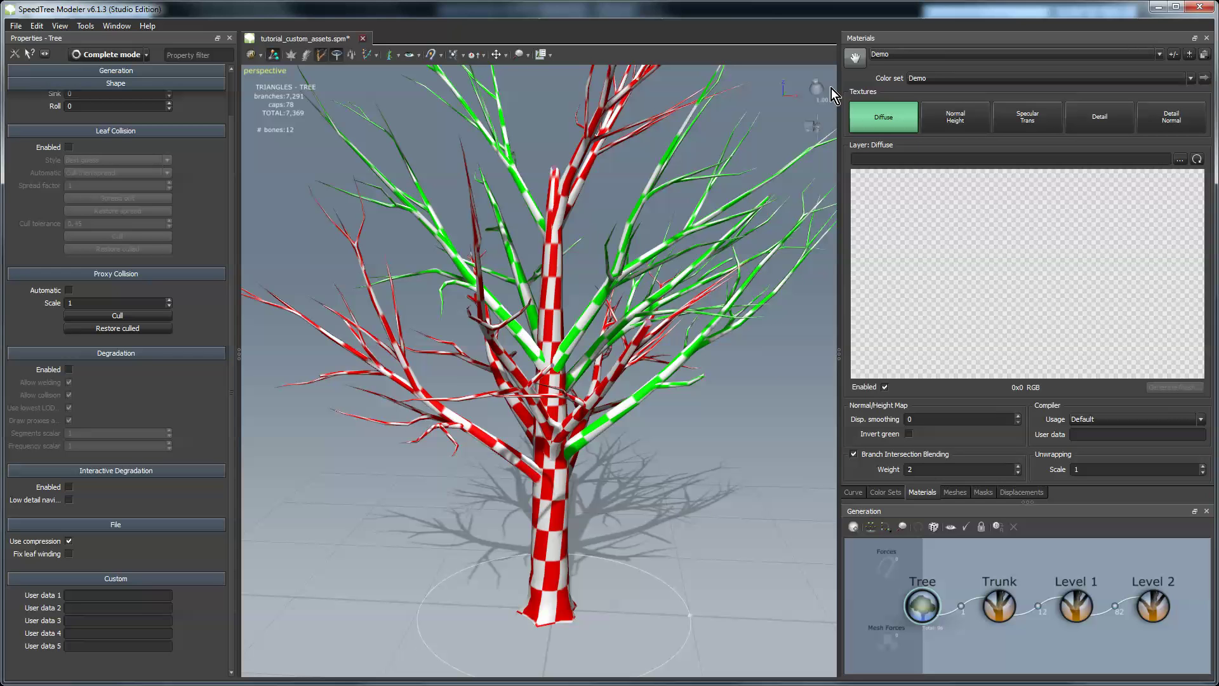
drag(856, 58, 543, 539)
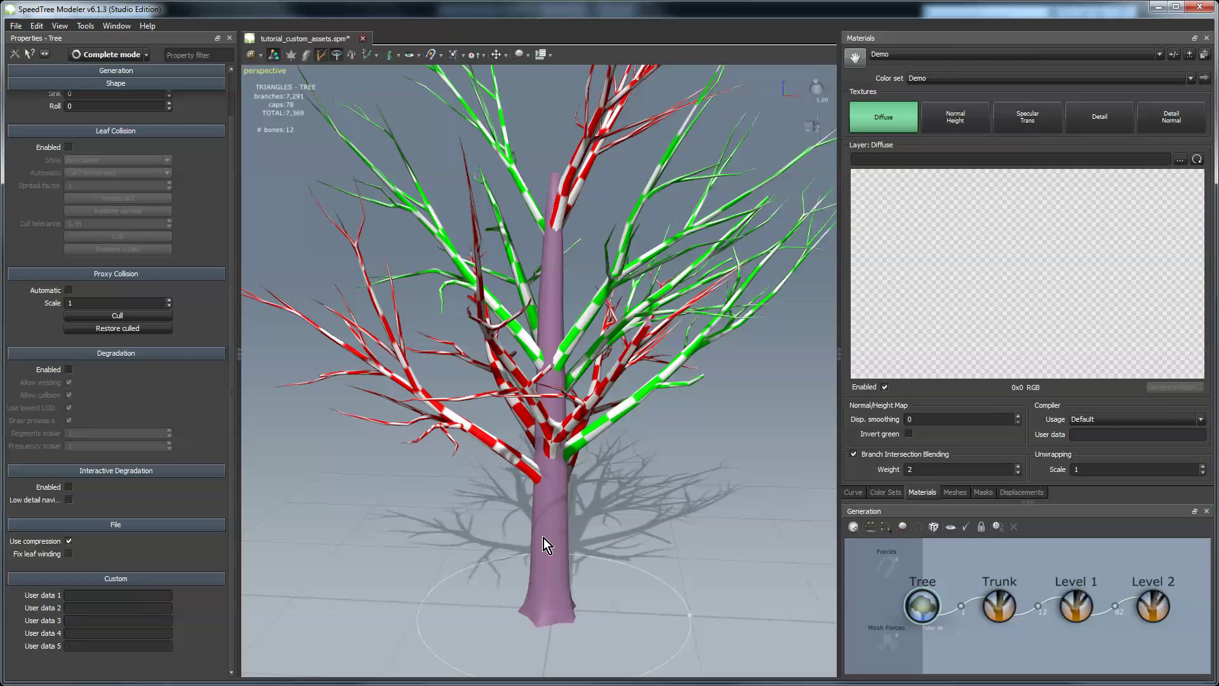
Step: In Level 1 Materials, set the checker_red slot to Inherited and checker_green to Demo
click(699, 381)
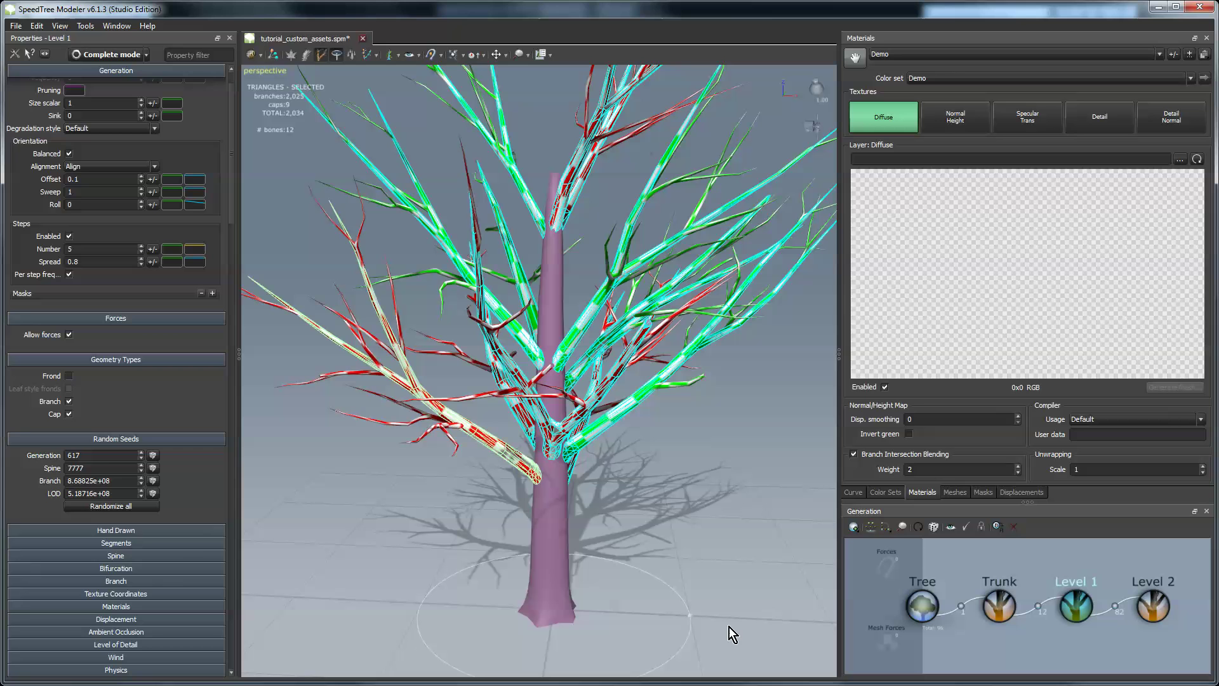
click(132, 604)
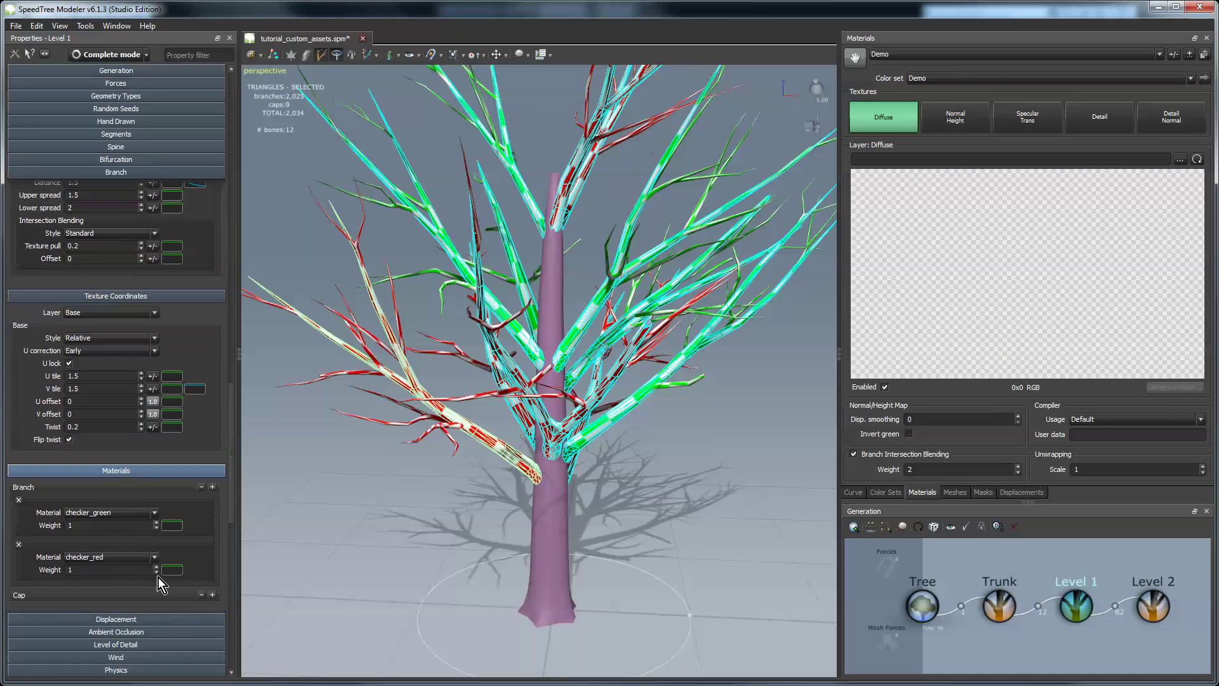
click(123, 562)
click(92, 563)
click(103, 516)
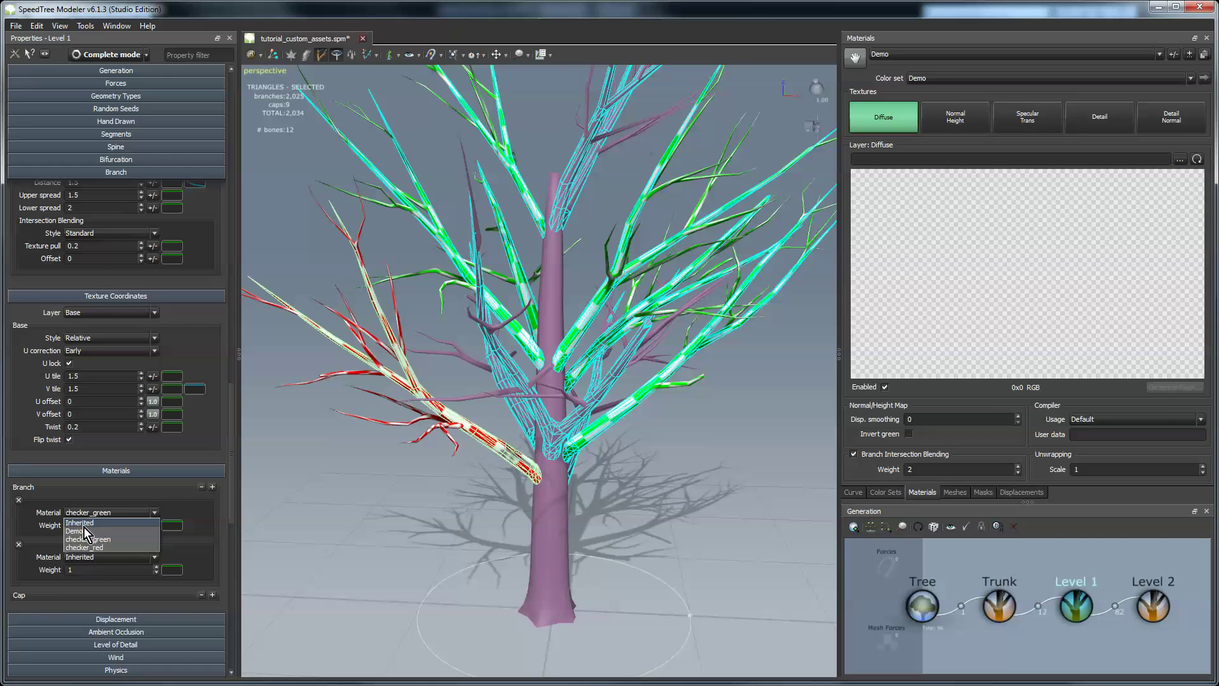
click(84, 531)
click(456, 516)
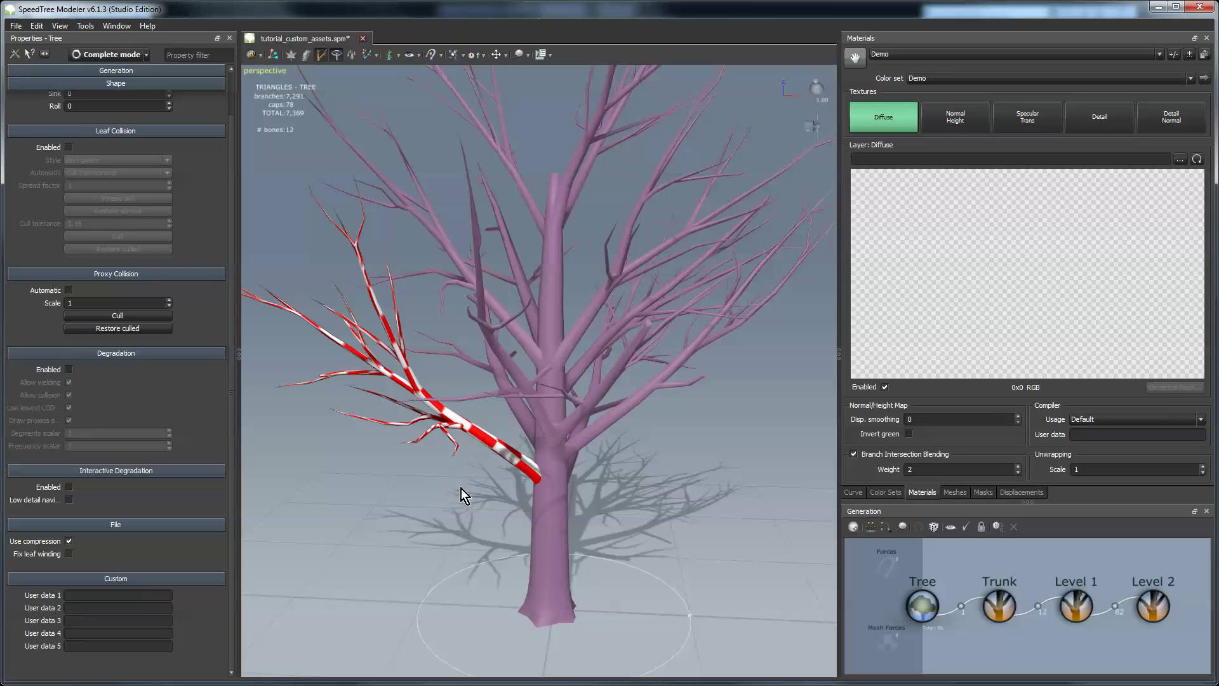
Step: Set the red-checkered Level 1.2 branch's Branch Material back to Inherit
click(489, 444)
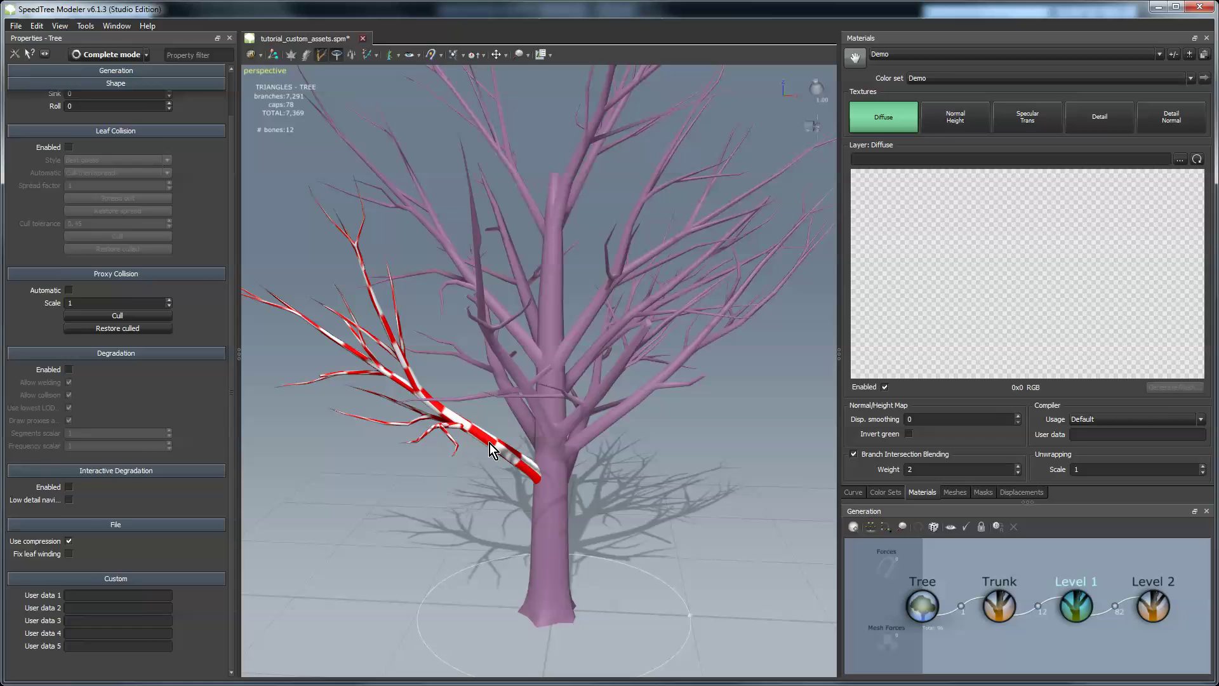
click(273, 55)
click(474, 422)
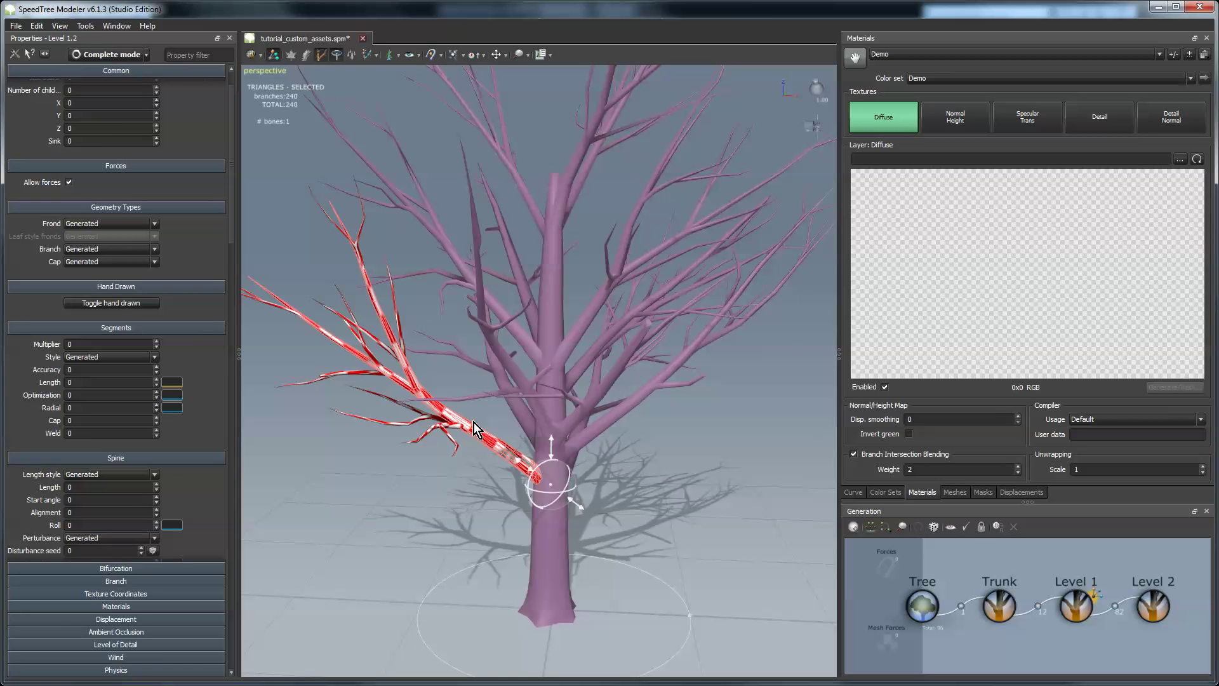
click(132, 607)
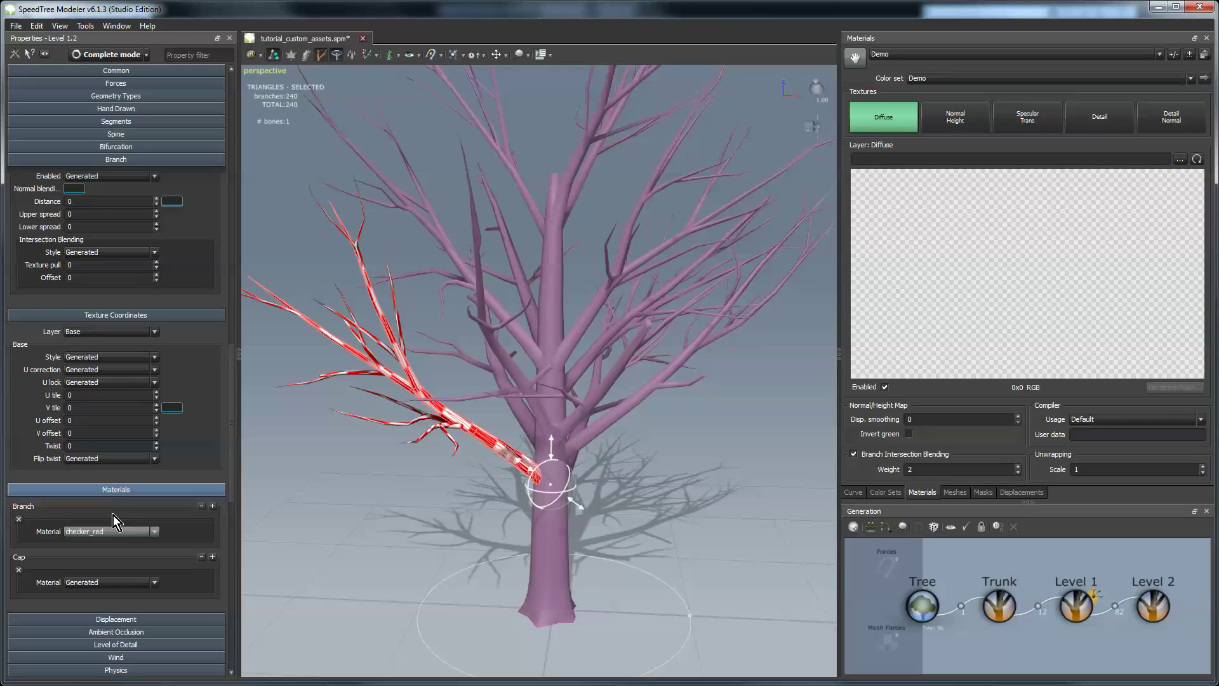
click(108, 533)
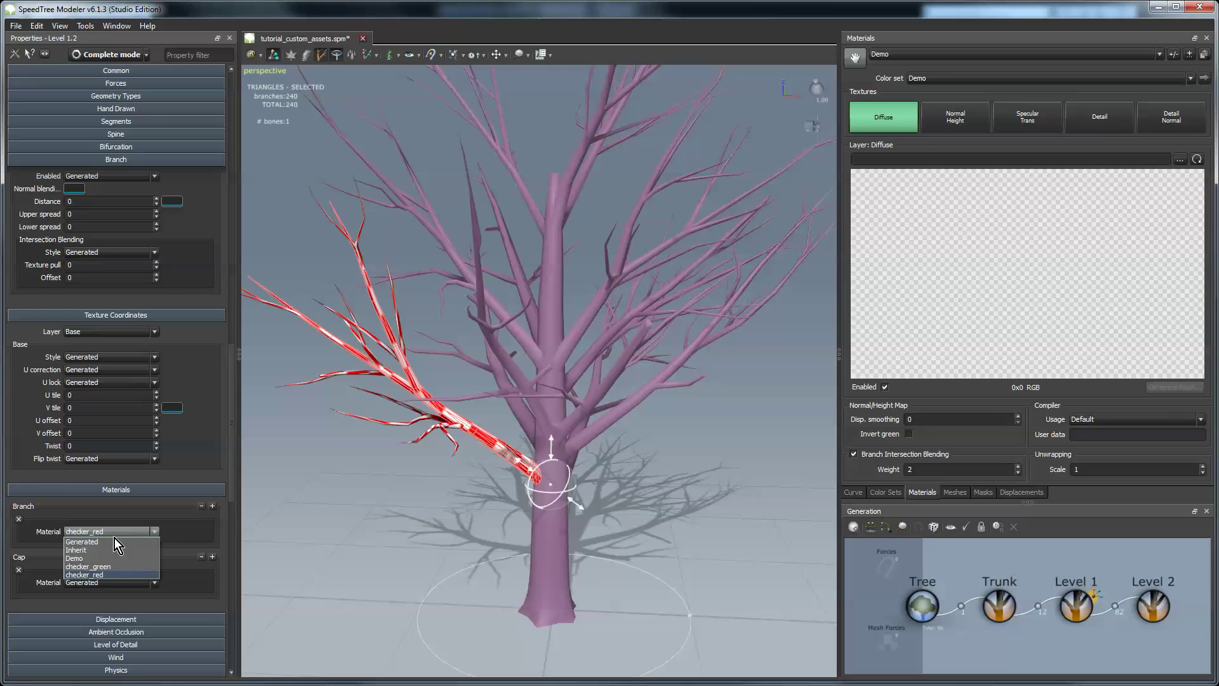
click(89, 550)
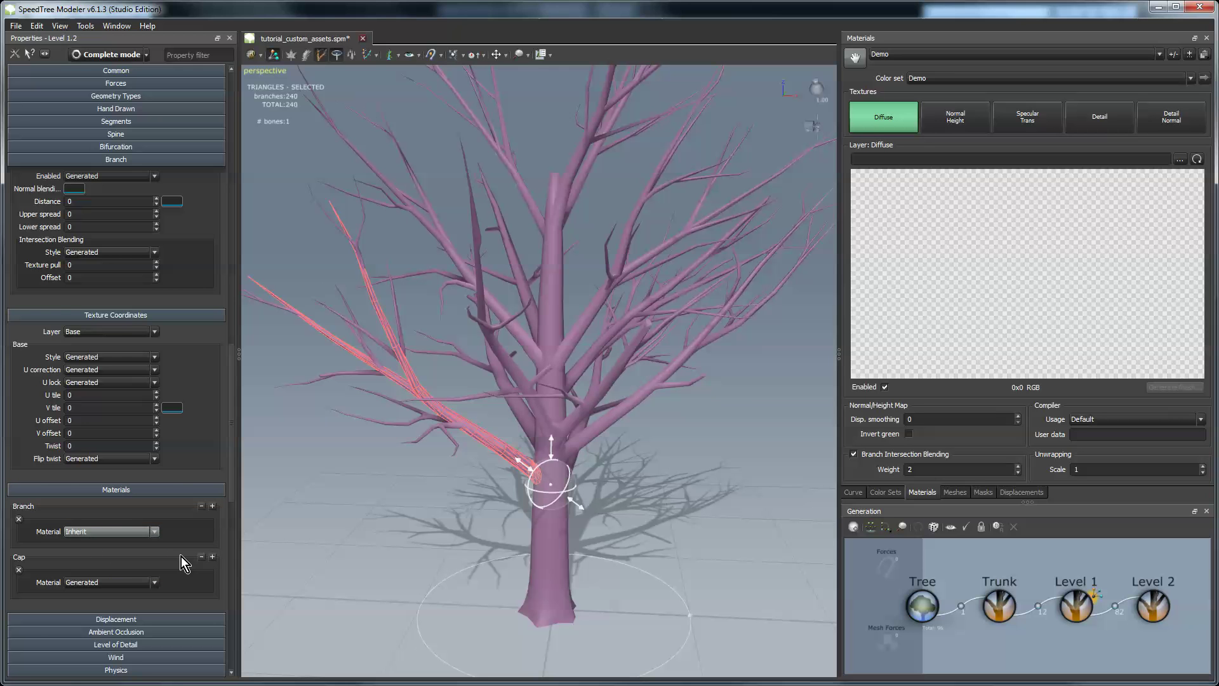
click(495, 506)
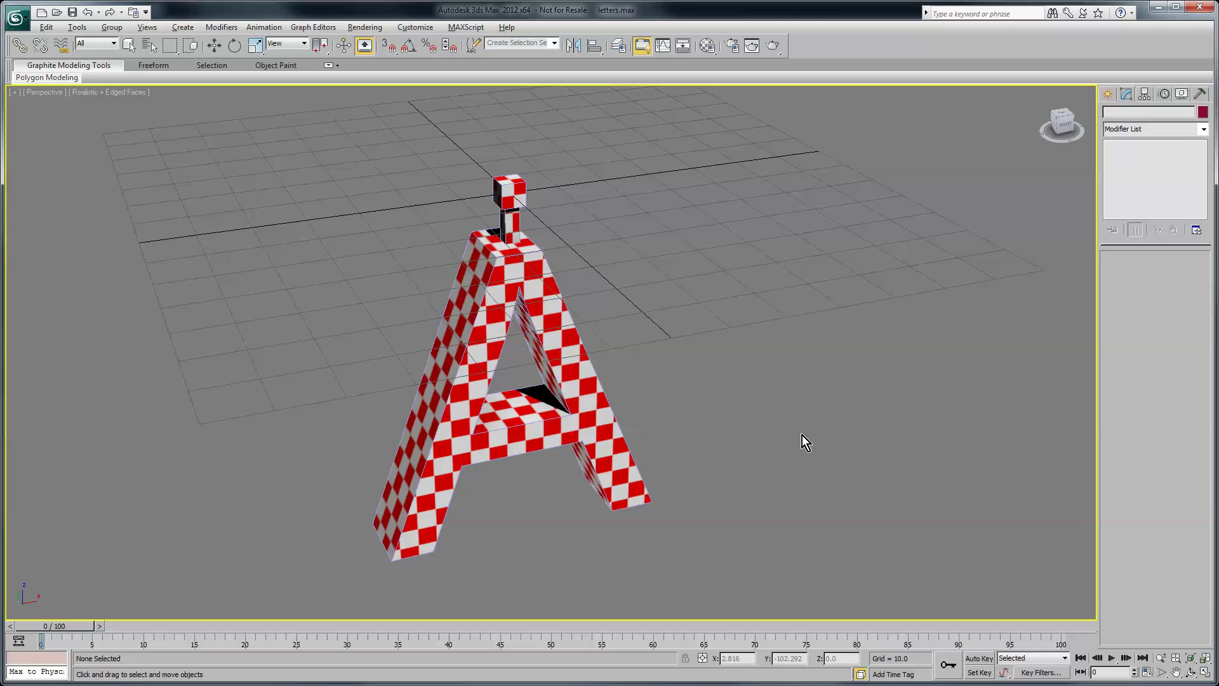
Step: Use Unhide All so letter B appears alongside letter A
mouse_move(802, 436)
alt+middle_down()
mouse_move(722, 430)
mouse_move(799, 431)
alt+middle_up()
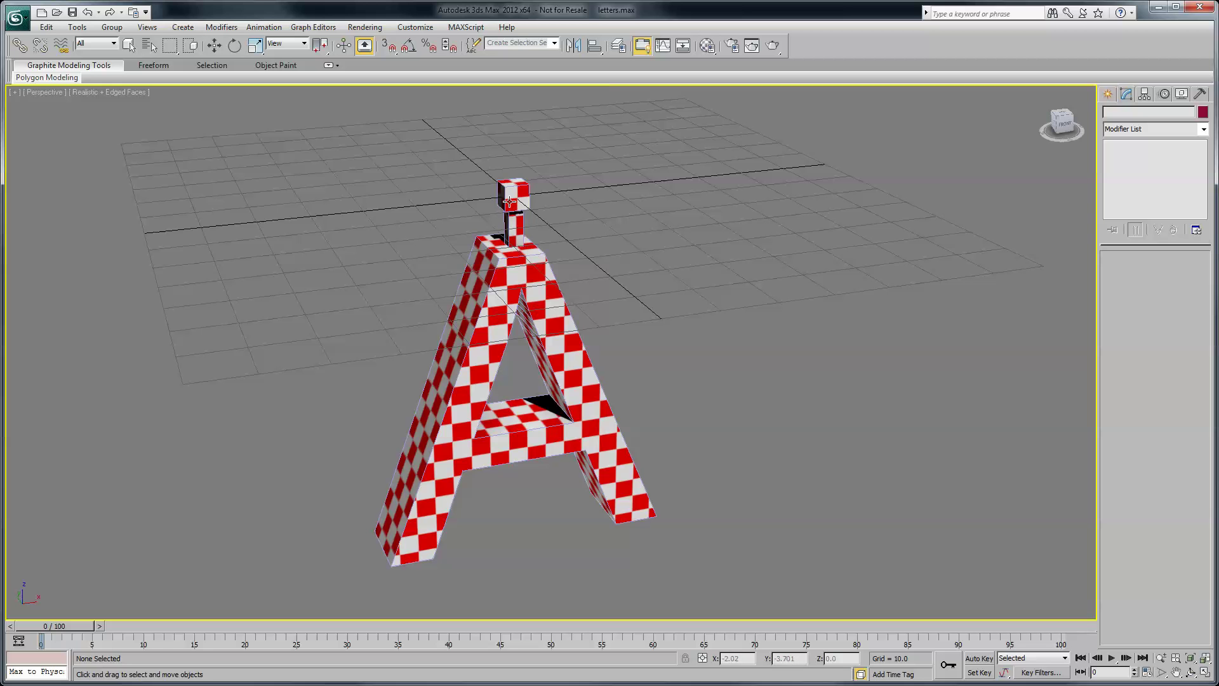
right_click(718, 303)
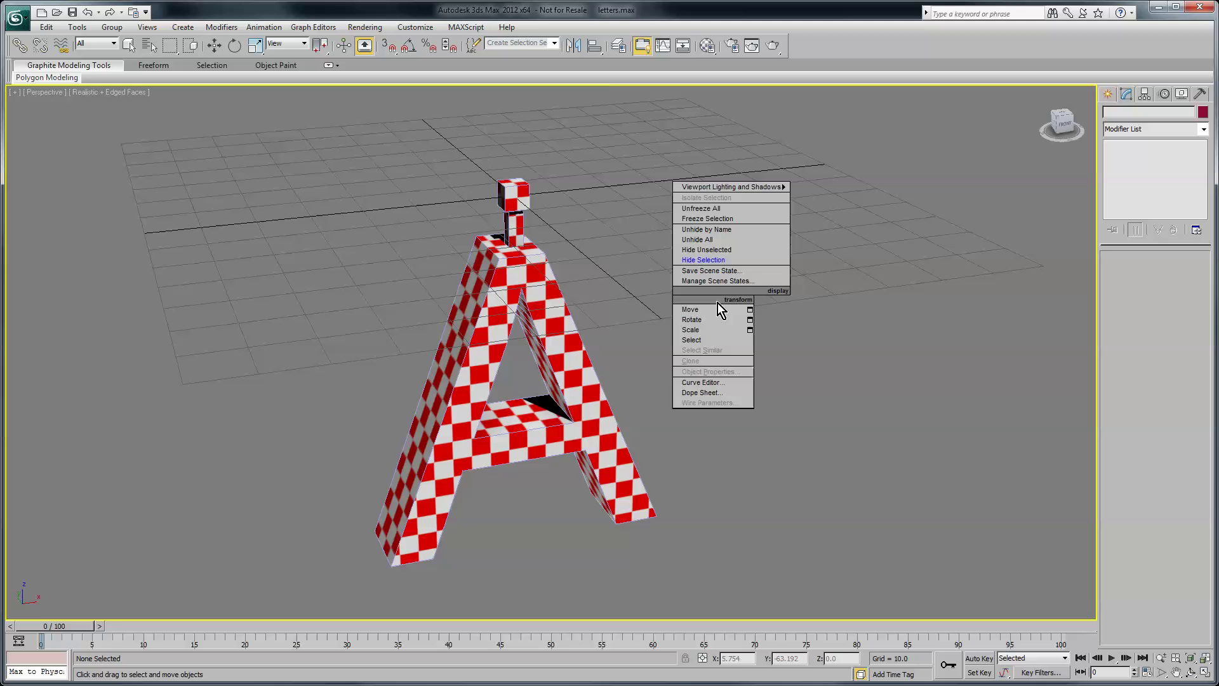
click(724, 247)
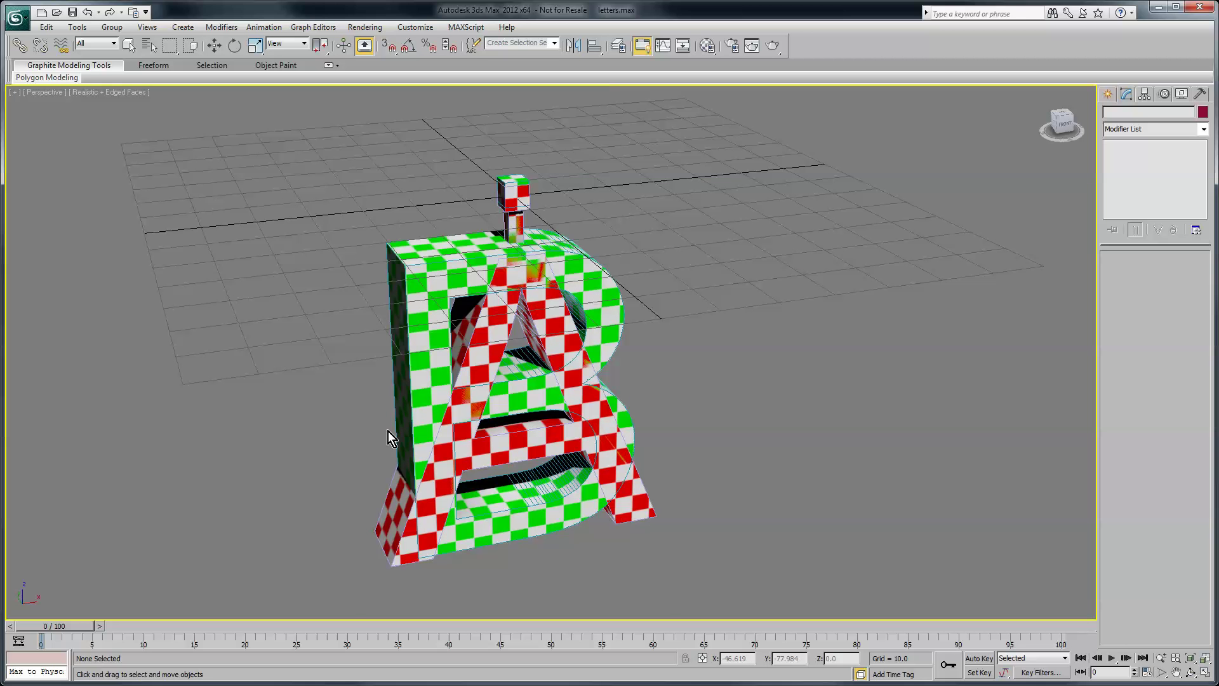
Step: Select Letter A, start an OBJ export, then cancel it and deselect
click(396, 522)
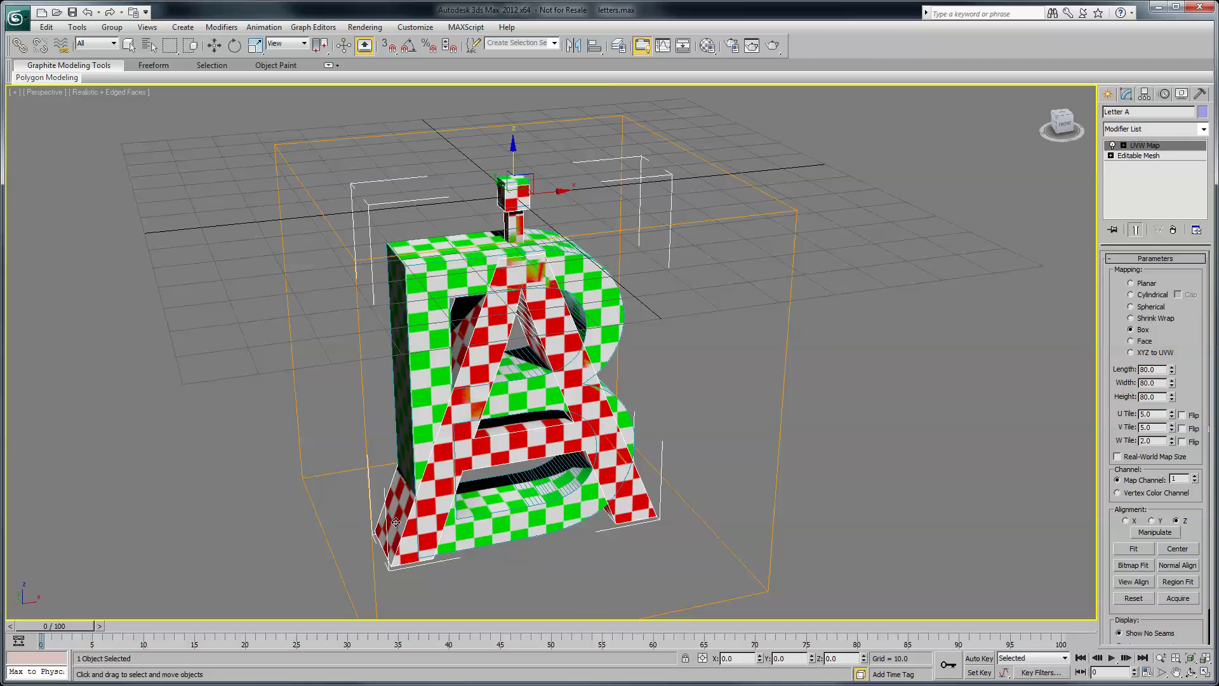
click(25, 20)
mouse_move(86, 208)
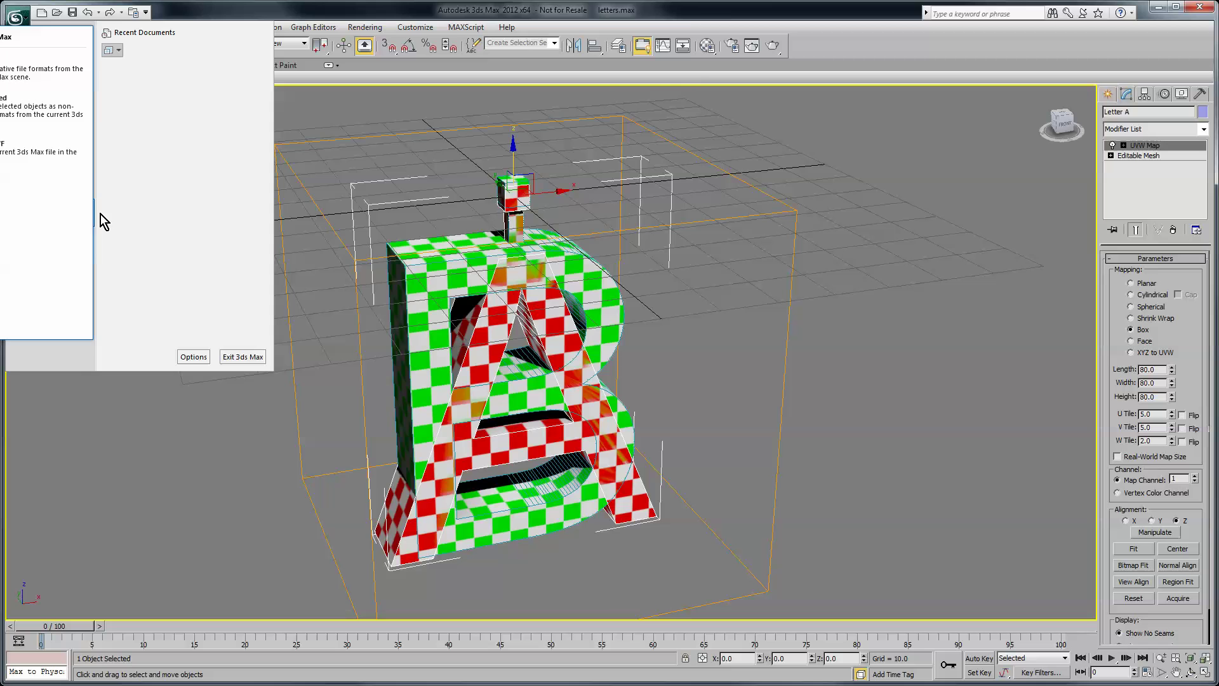
click(22, 112)
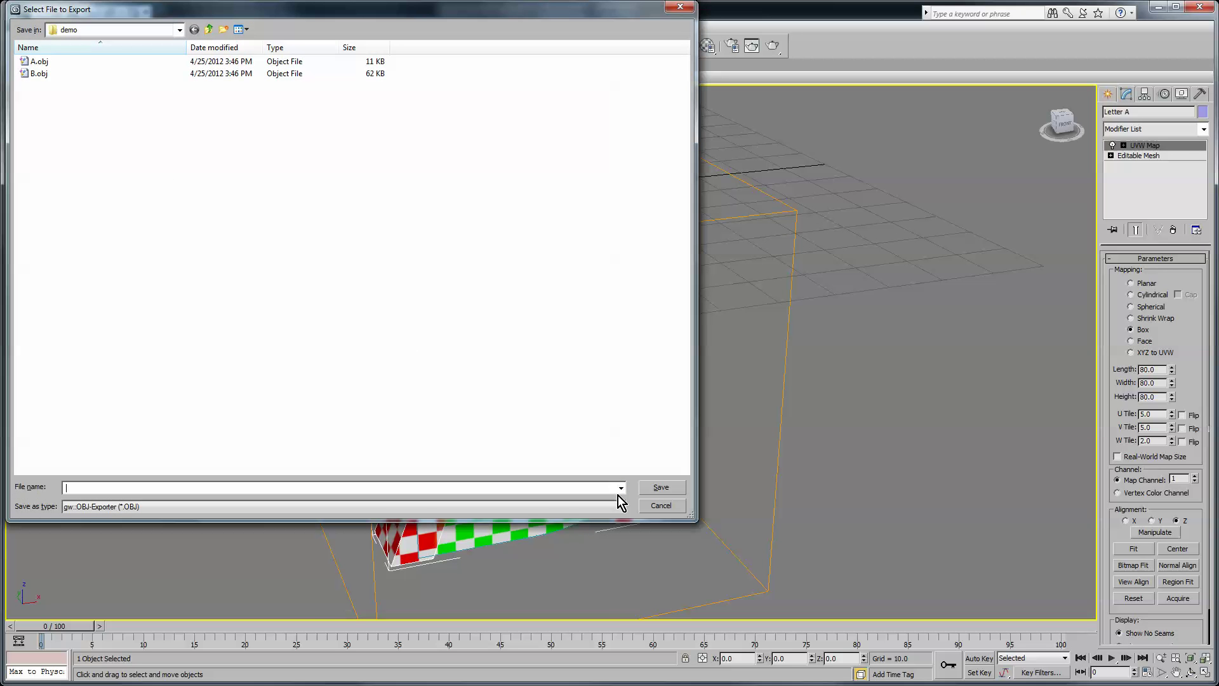
click(662, 507)
click(891, 393)
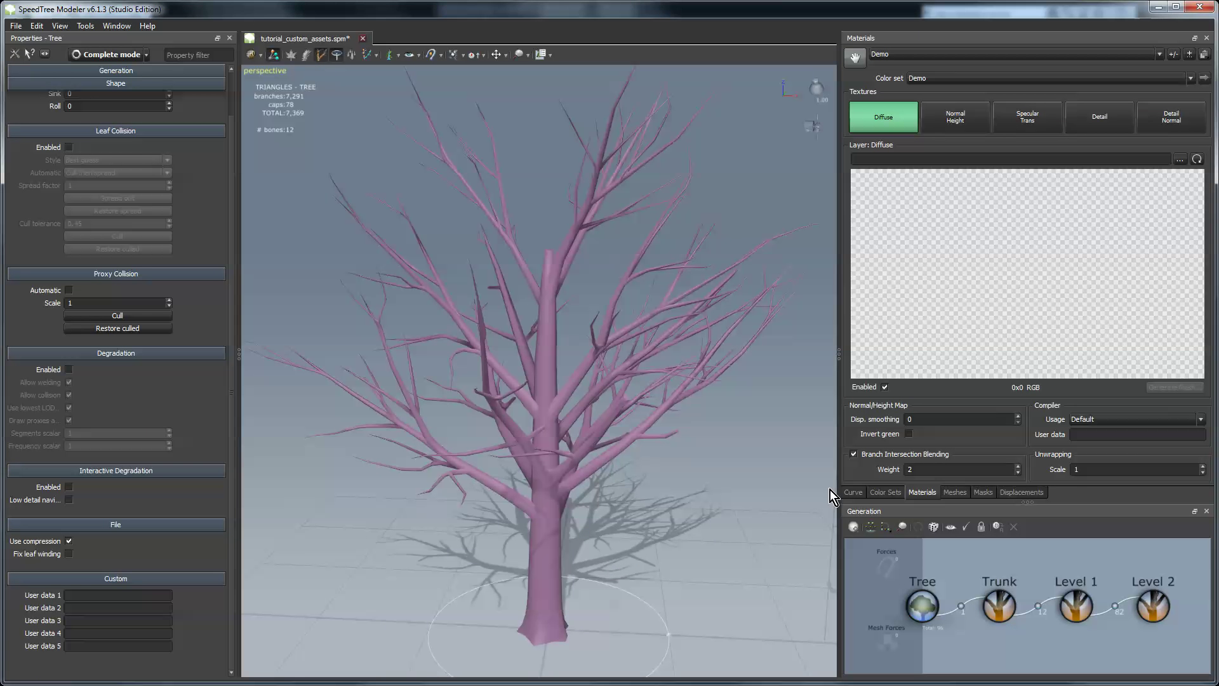
Step: Import A.obj and B.obj as mesh assets and preview the A mesh
click(957, 501)
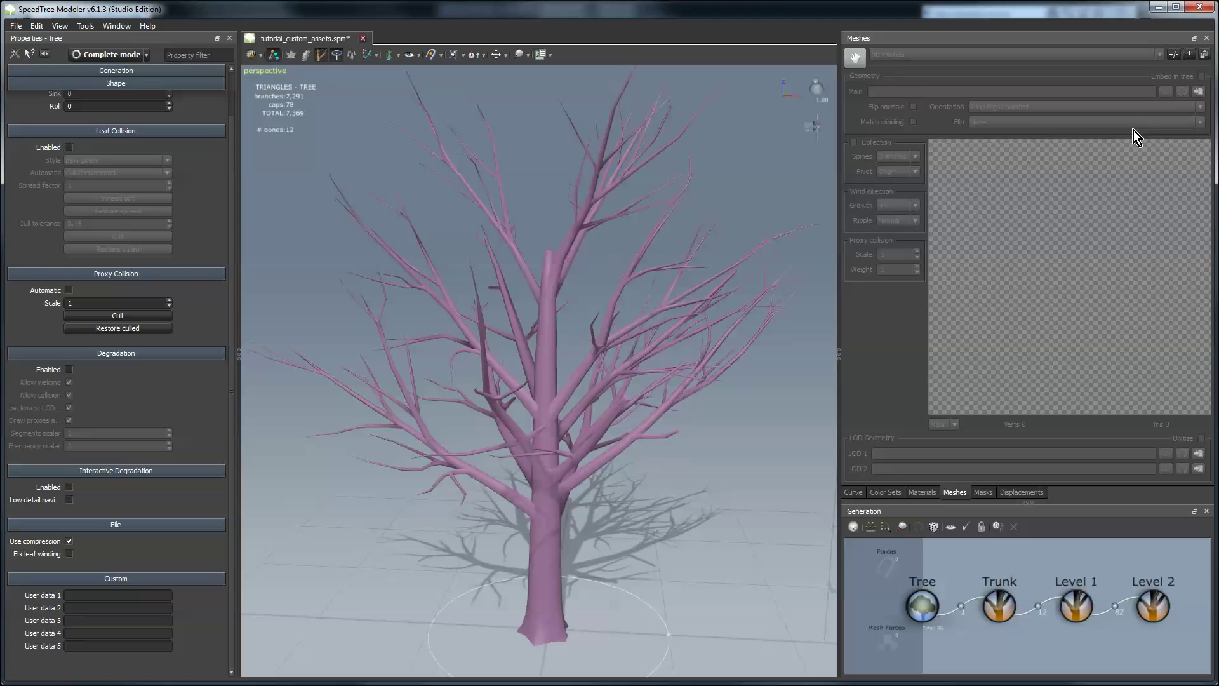
click(1190, 56)
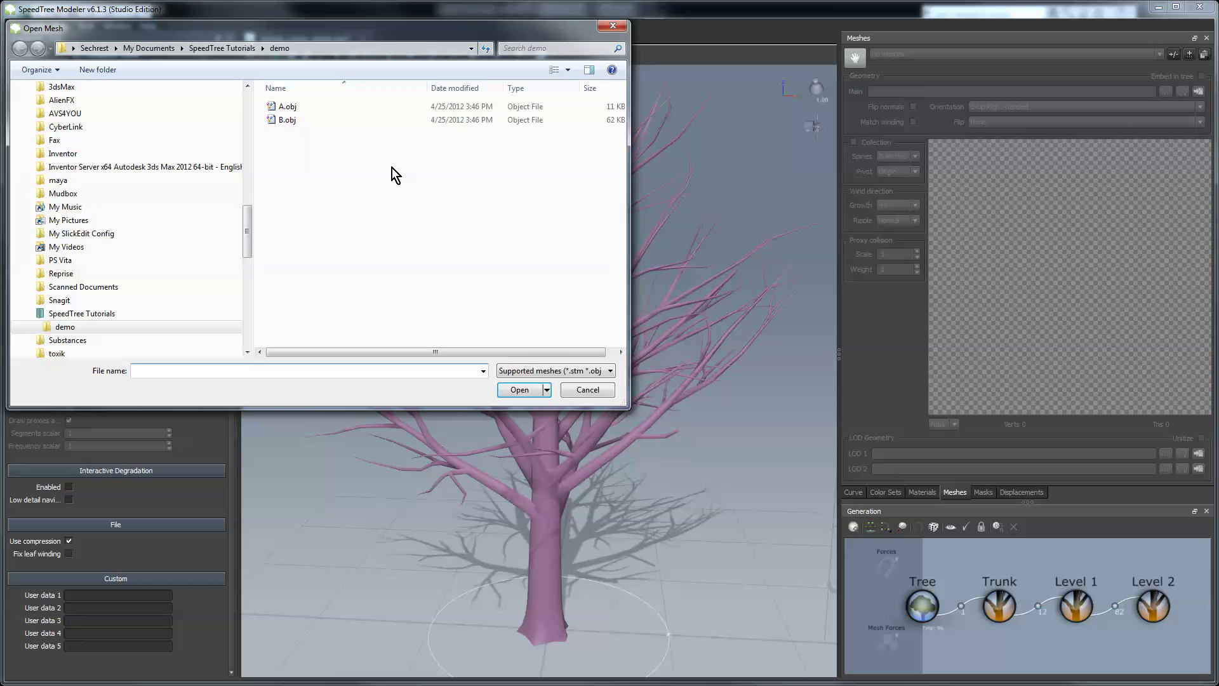
click(299, 110)
shift+click(294, 121)
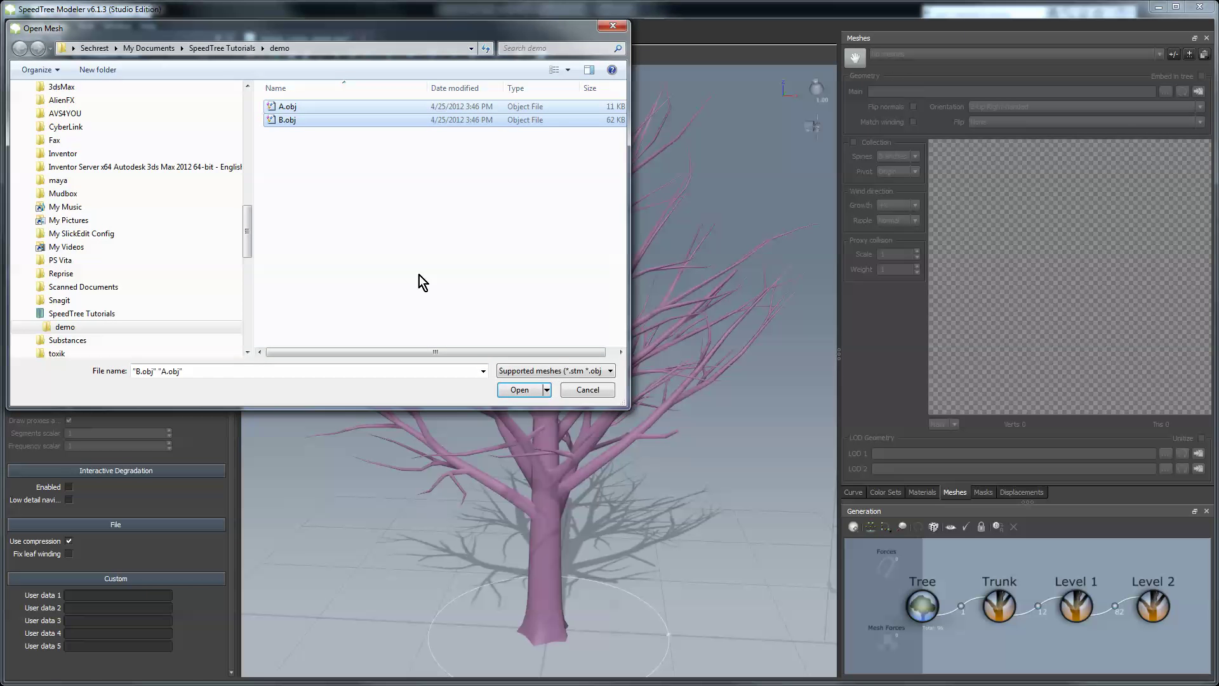
click(520, 390)
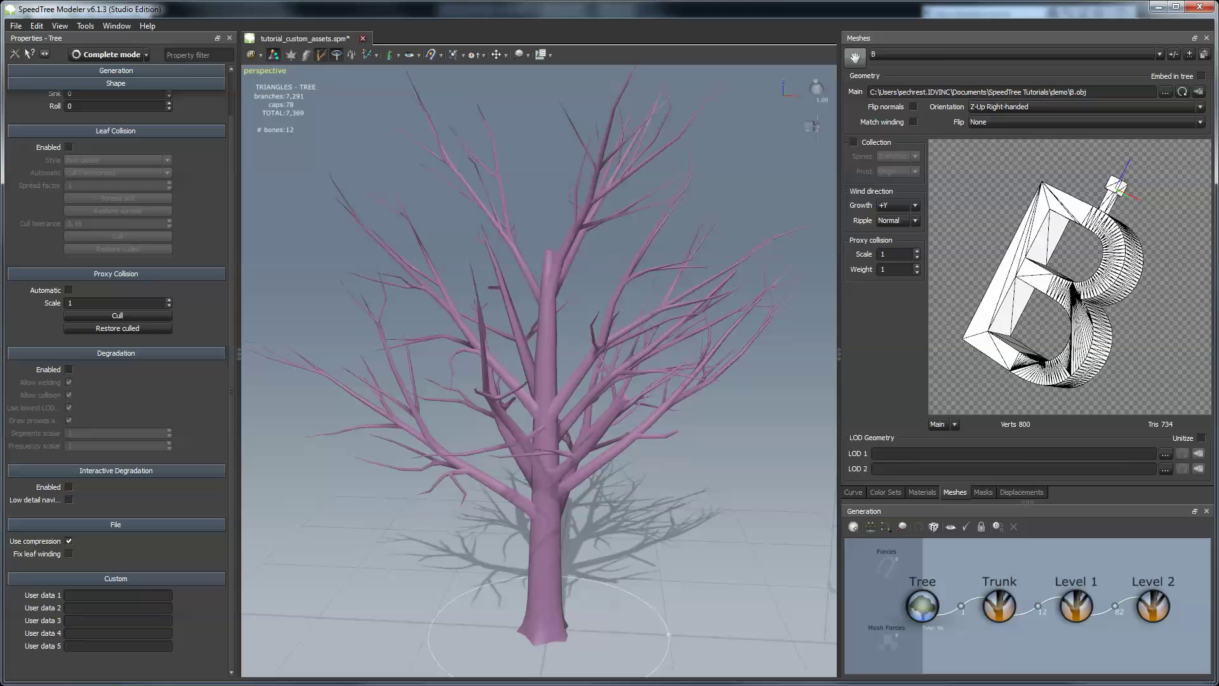
click(909, 56)
click(885, 67)
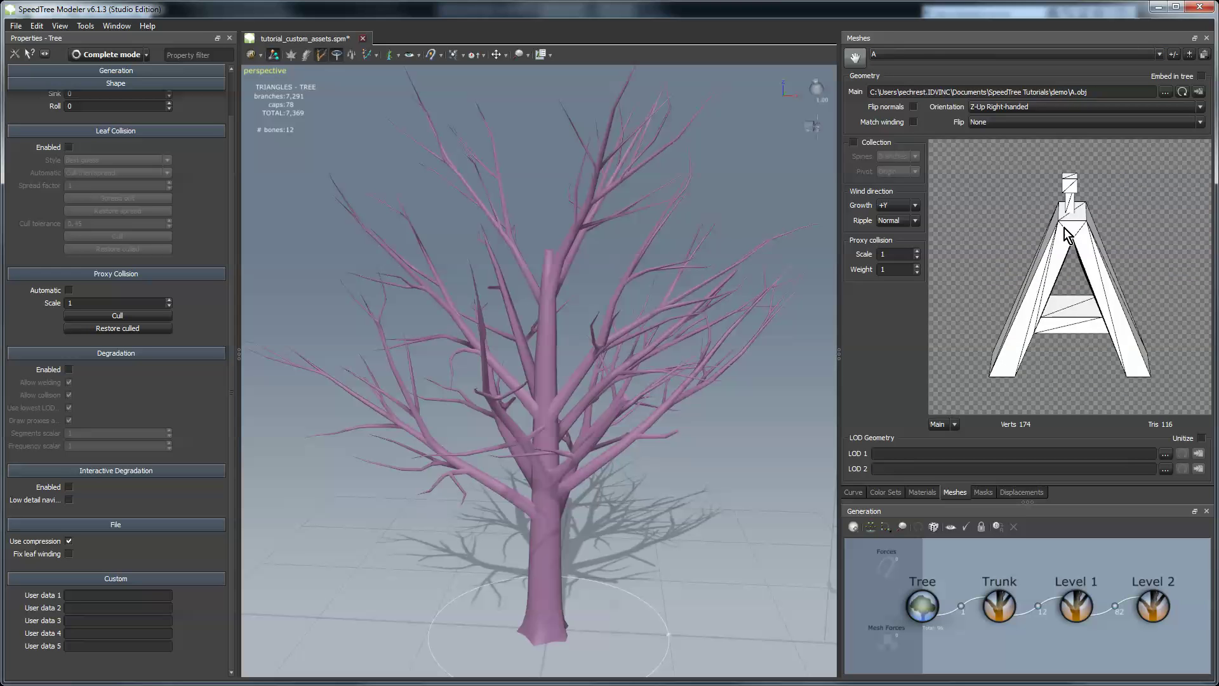
drag(1029, 209, 1089, 239)
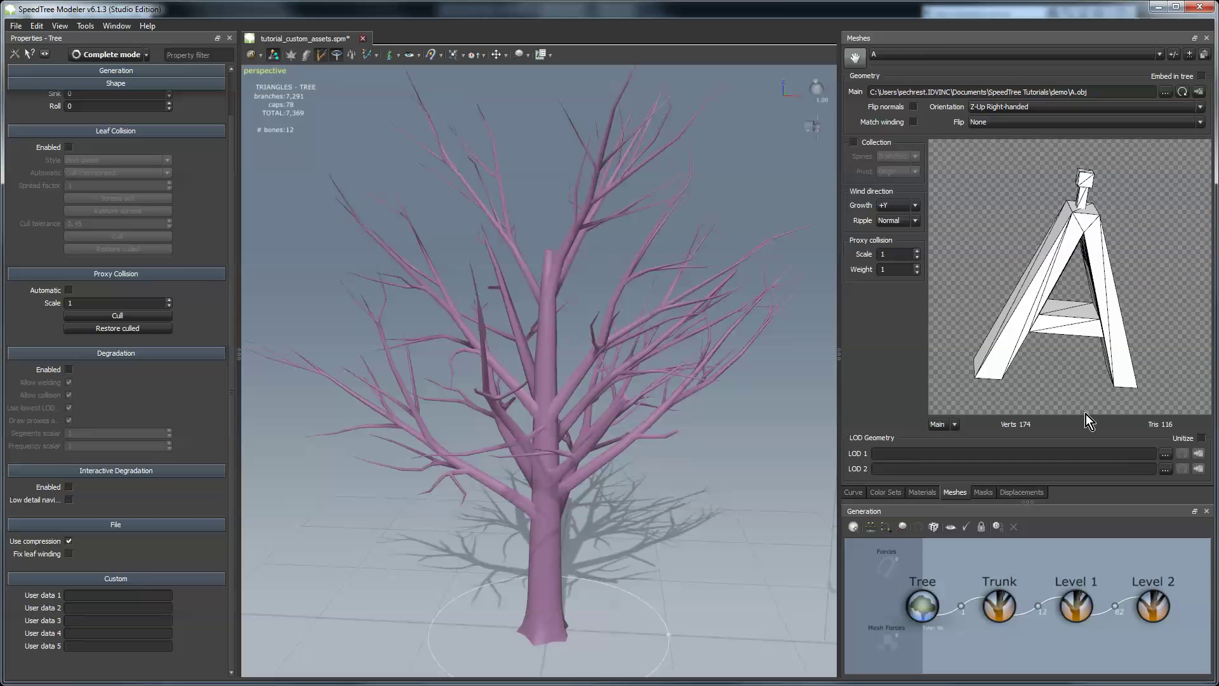
Step: Add a default Leaf generator to the Level 2 branches and give its leaves the A mesh
click(1153, 609)
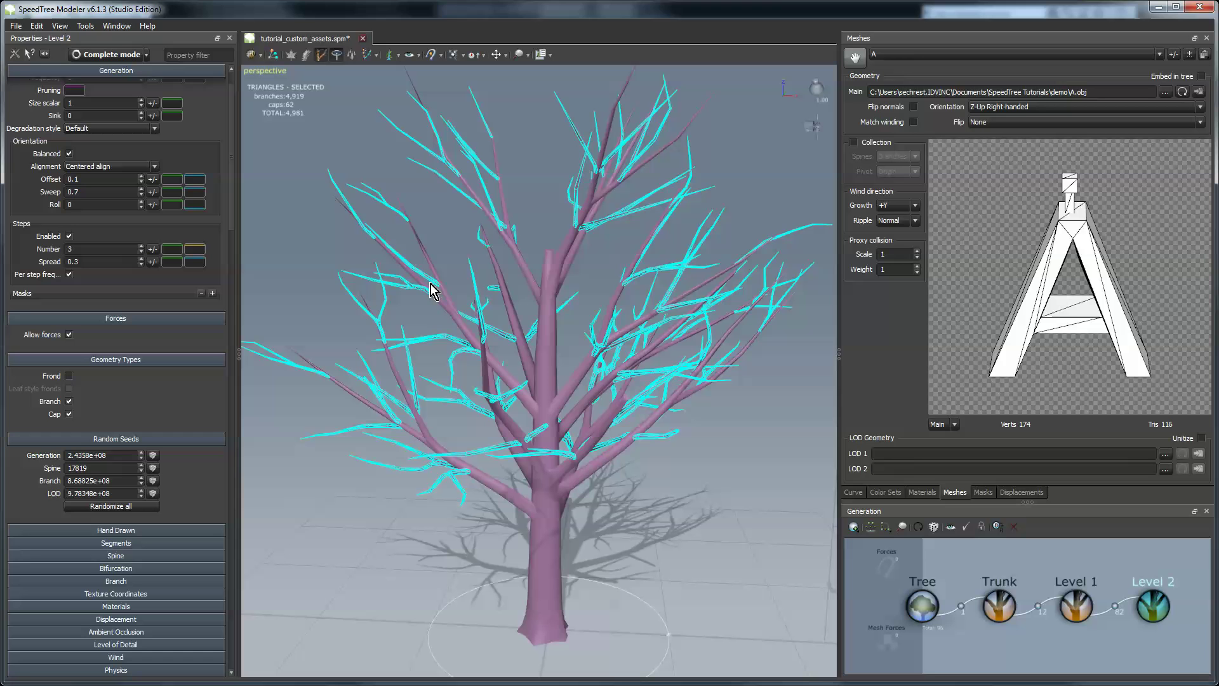
right_click(438, 197)
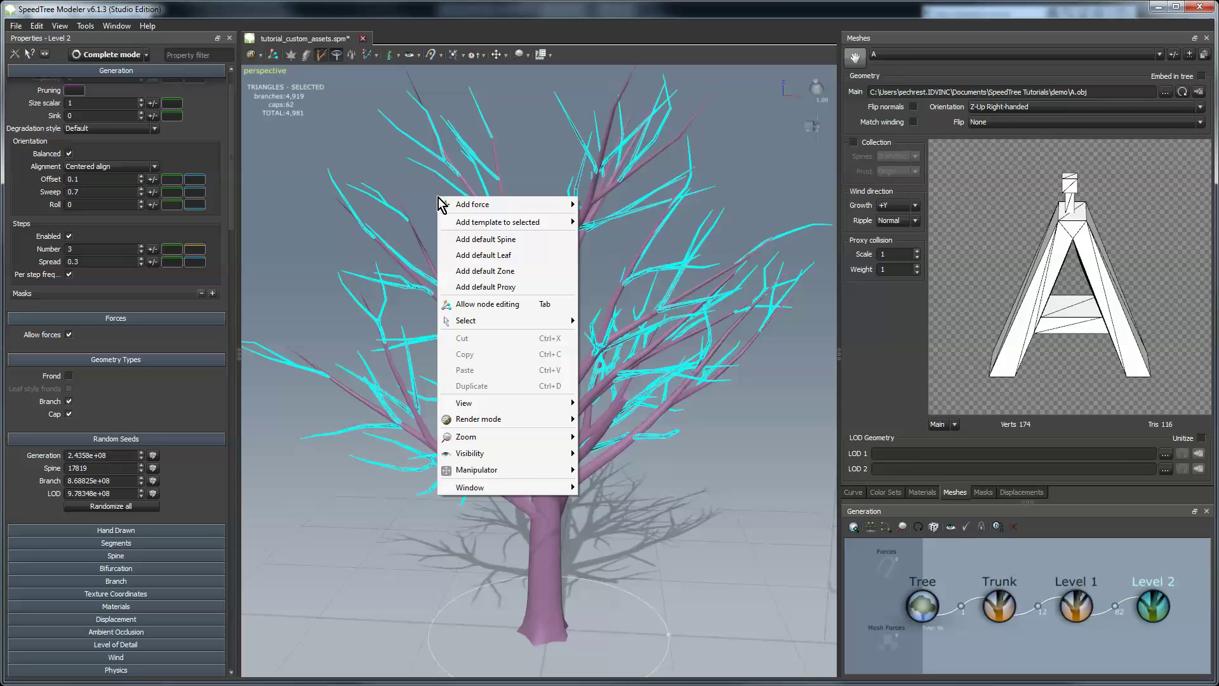
click(489, 261)
drag(710, 448, 669, 454)
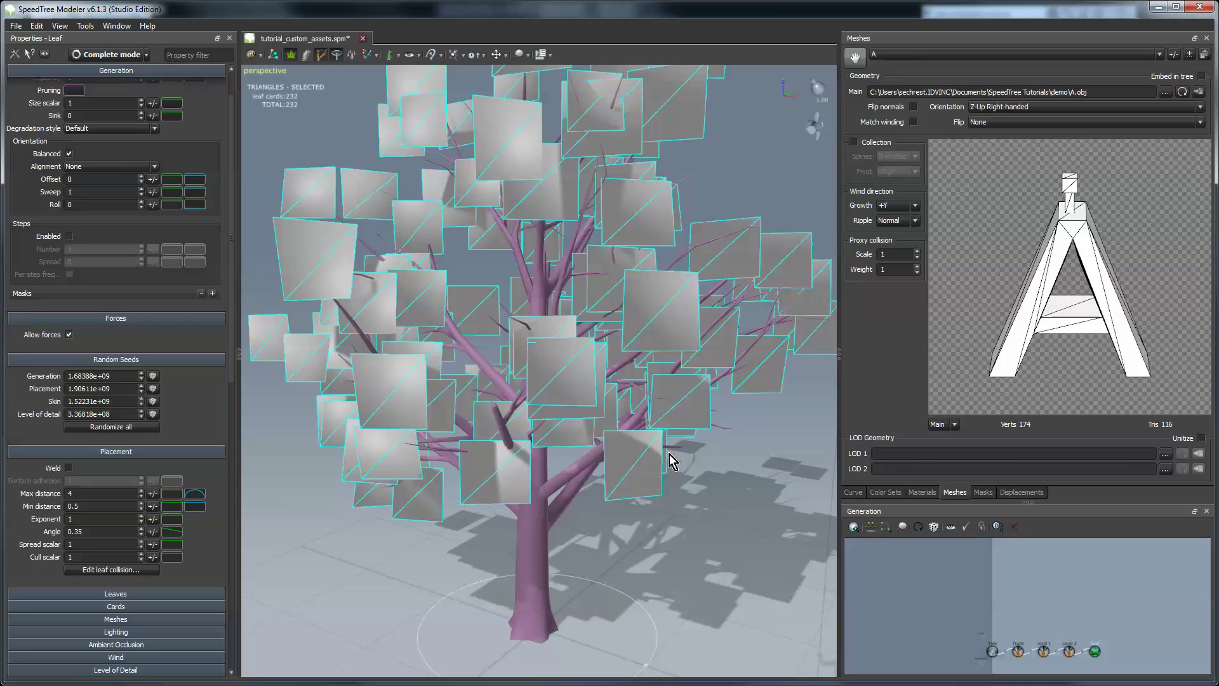
drag(855, 57, 659, 516)
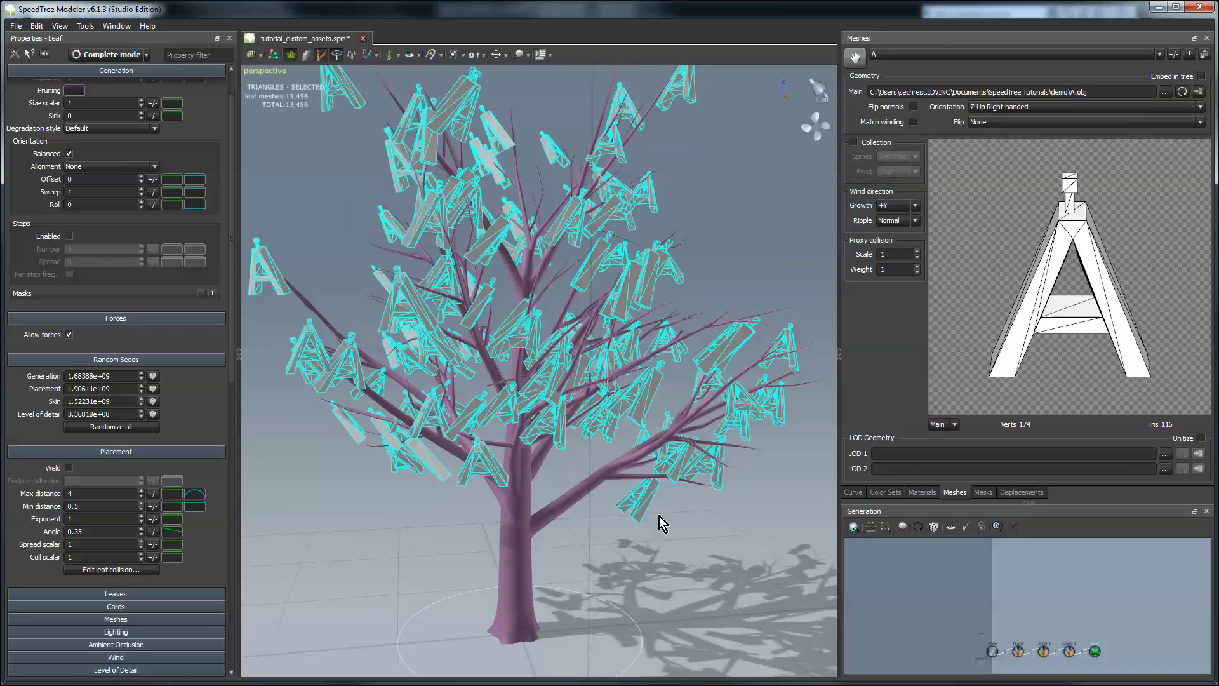
click(1149, 596)
Step: Set the leaf placement Max distance and Min distance to 0
click(795, 361)
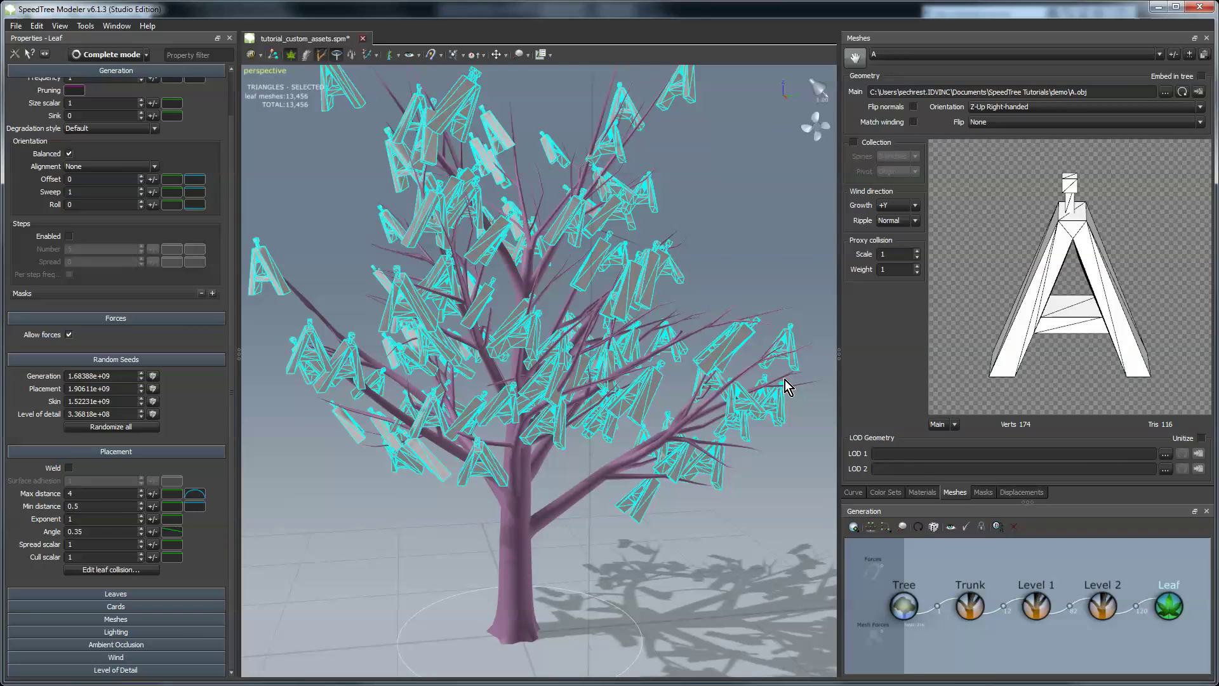
double_click(98, 493)
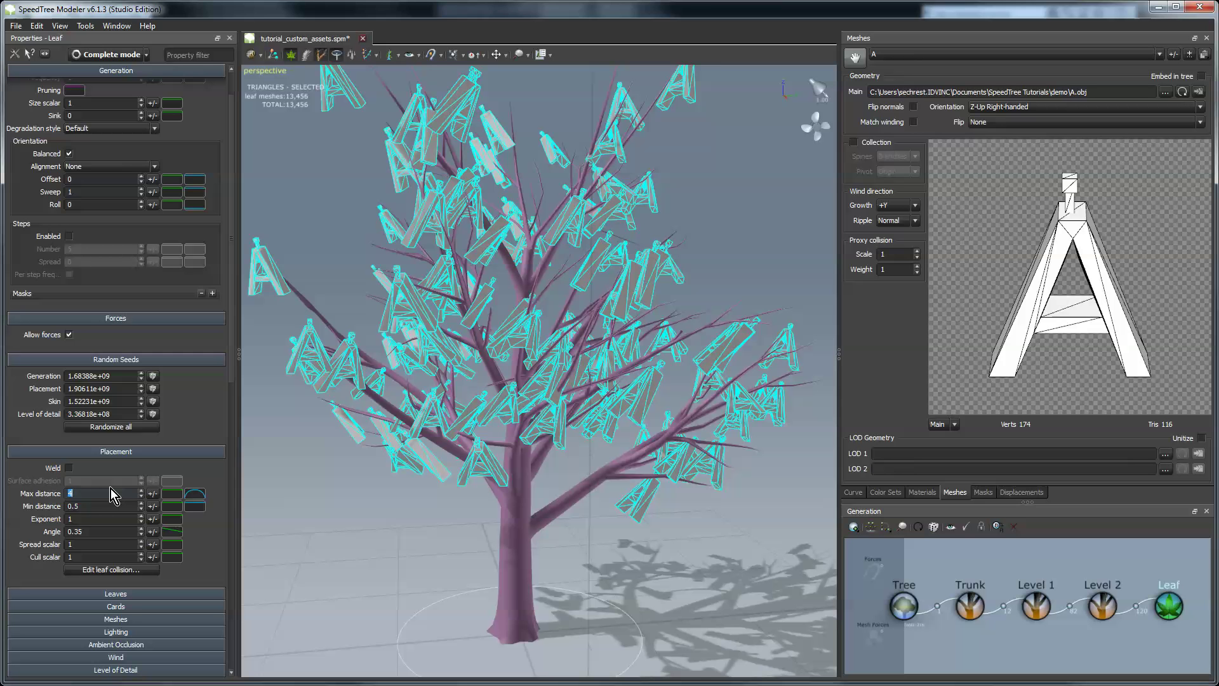
text(0)
key(Return)
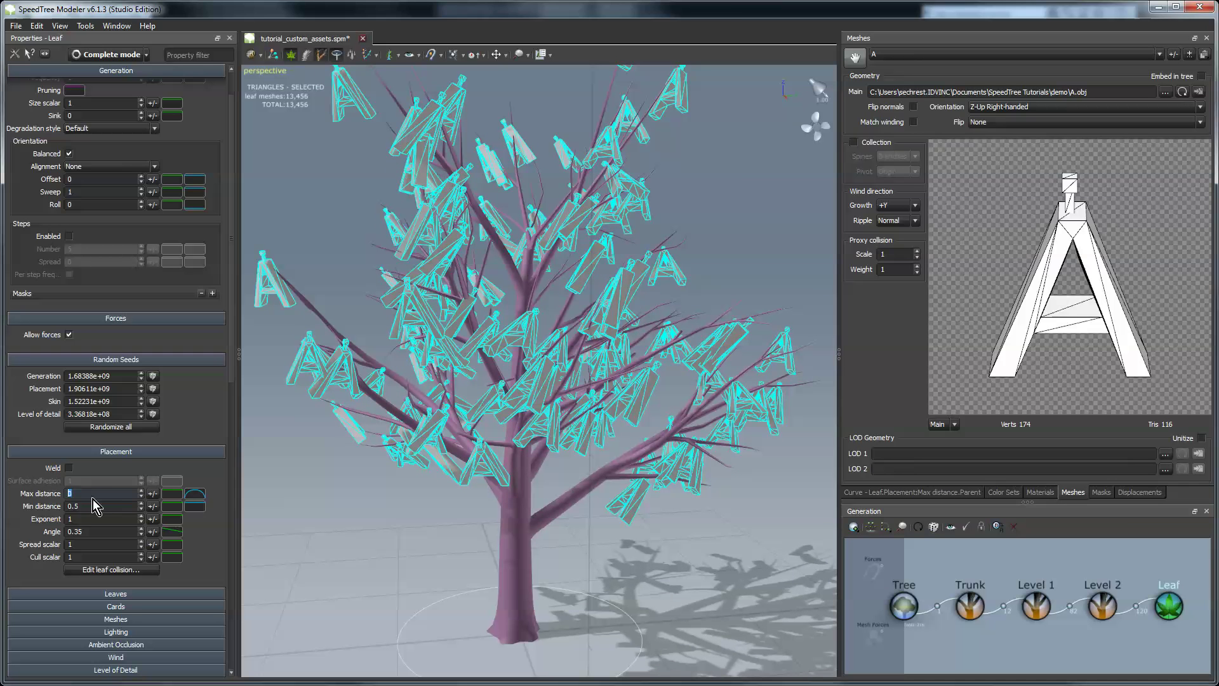
double_click(90, 506)
text(0)
key(Return)
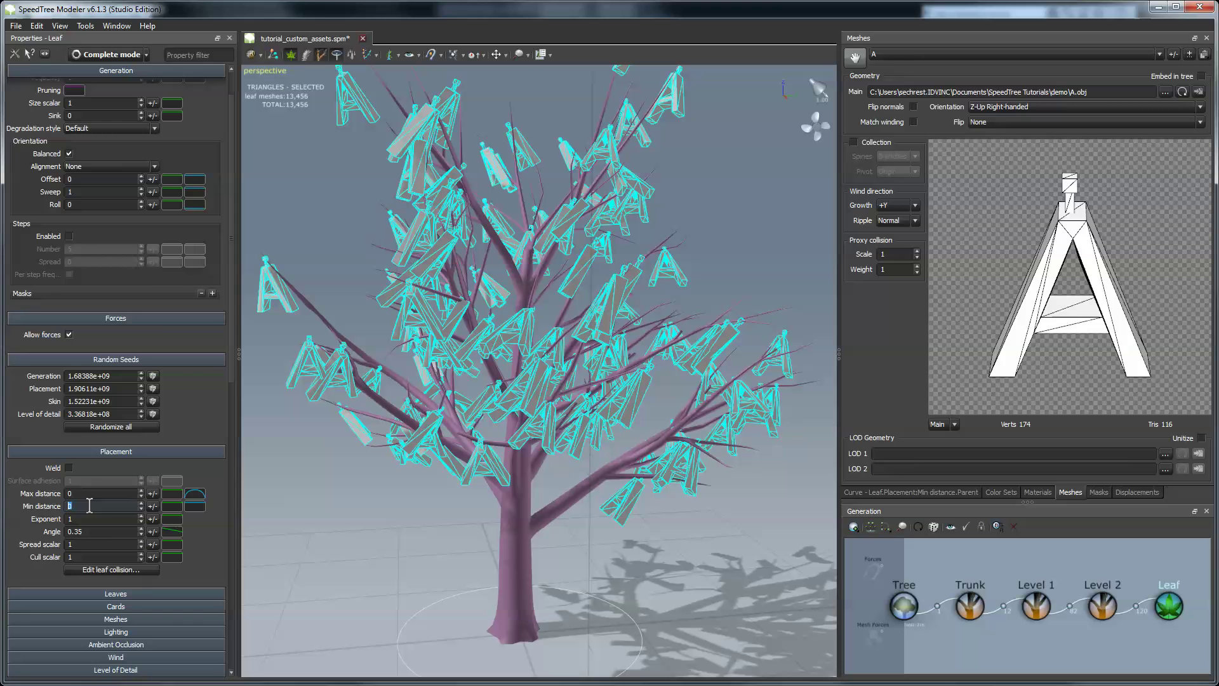
Step: Set the leaf mesh Hang value to 1
click(143, 618)
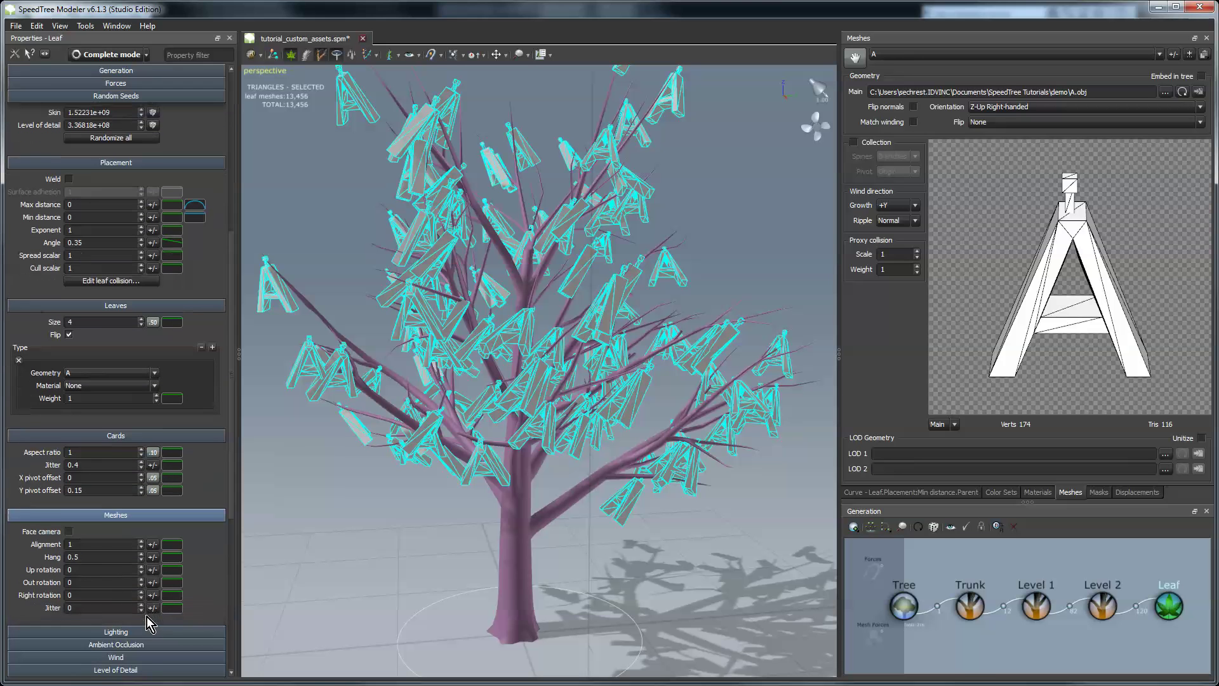
click(85, 557)
double_click(86, 557)
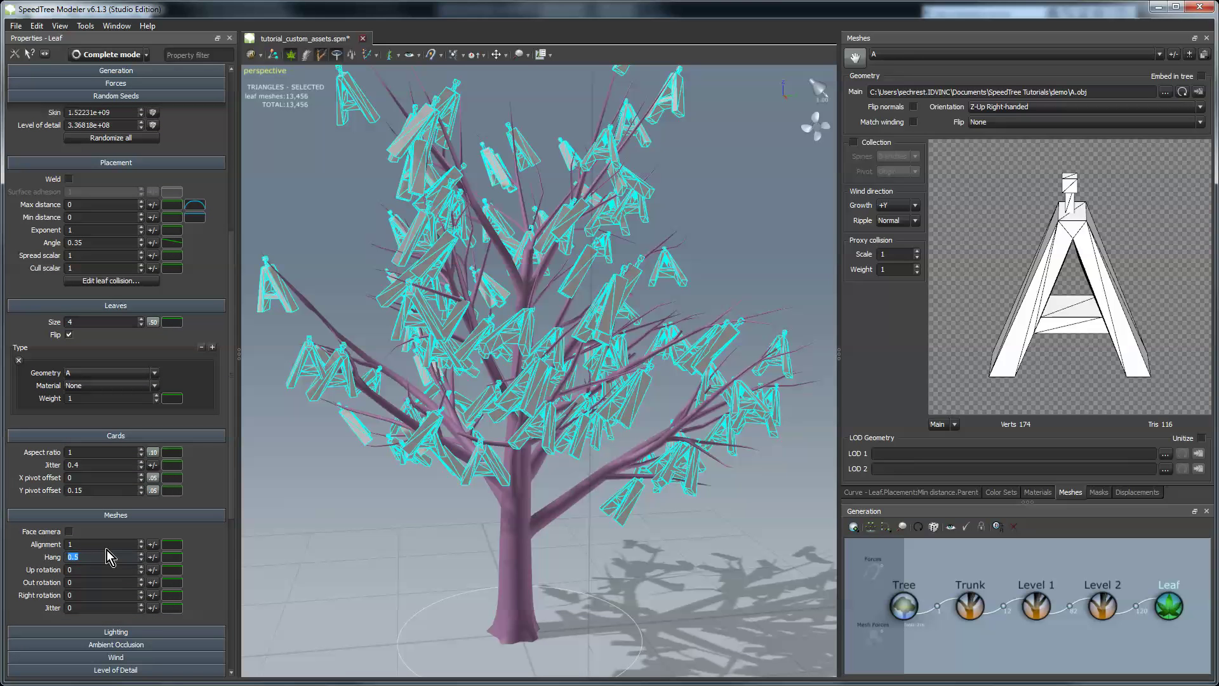
key(Return)
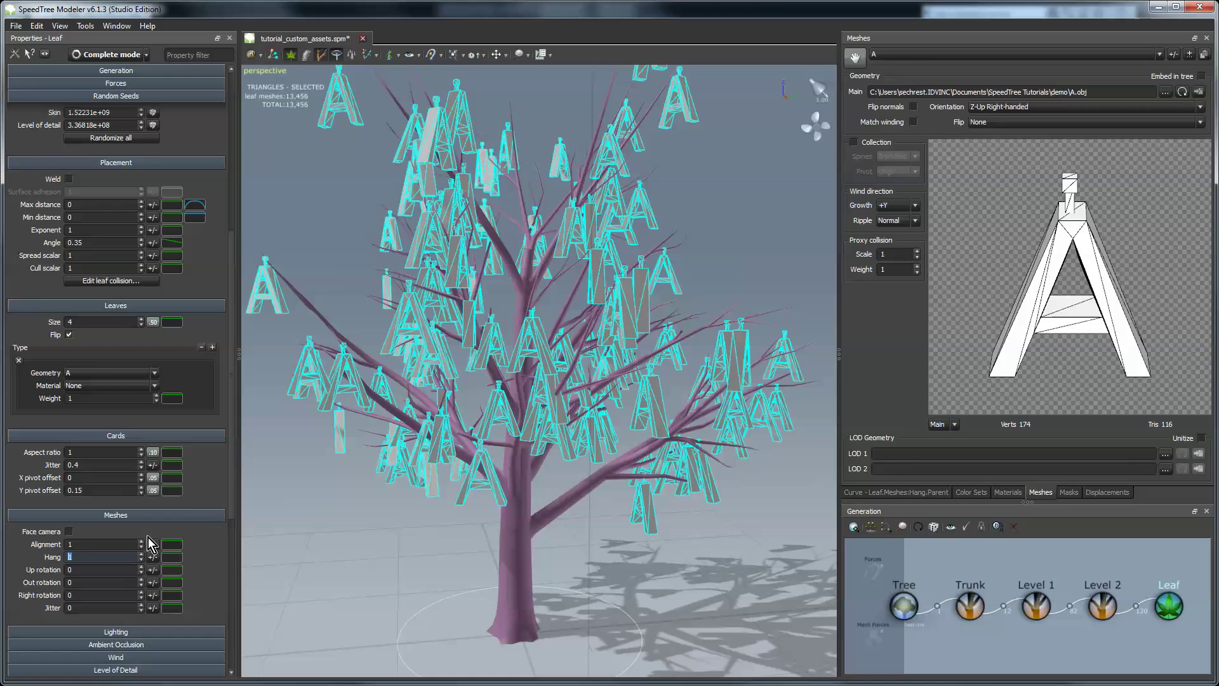
click(420, 539)
drag(420, 539, 559, 543)
Step: Apply the checker_red material to the A leaves
click(922, 492)
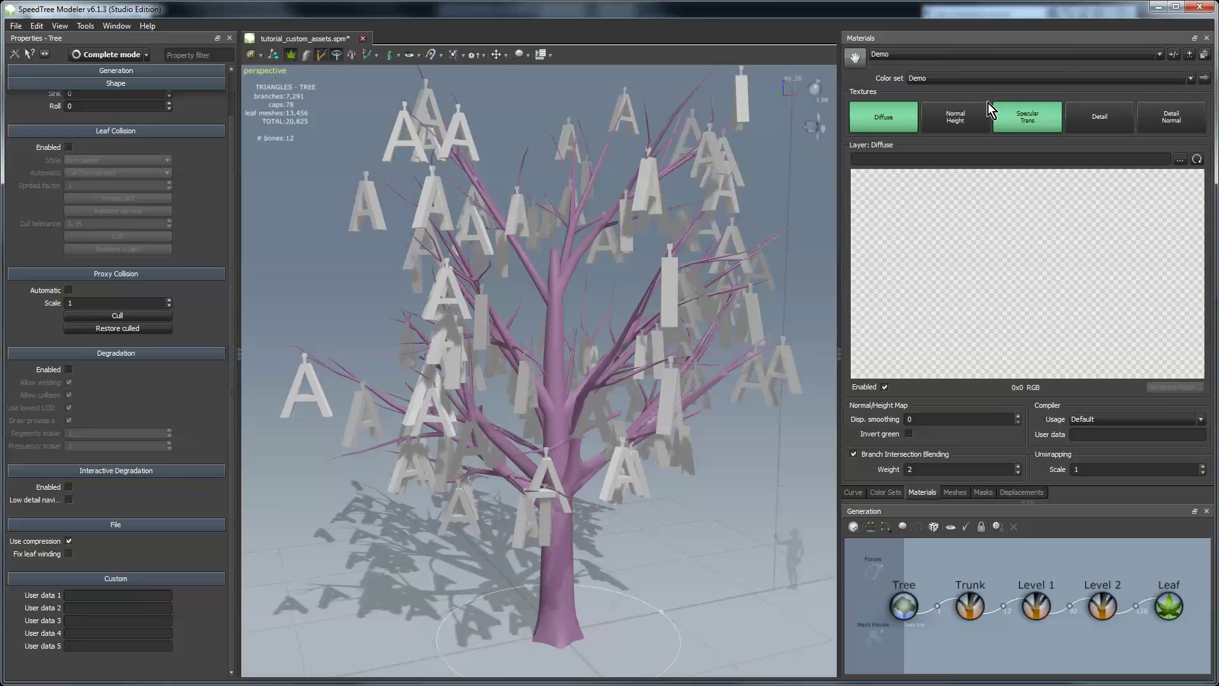
click(906, 55)
click(899, 81)
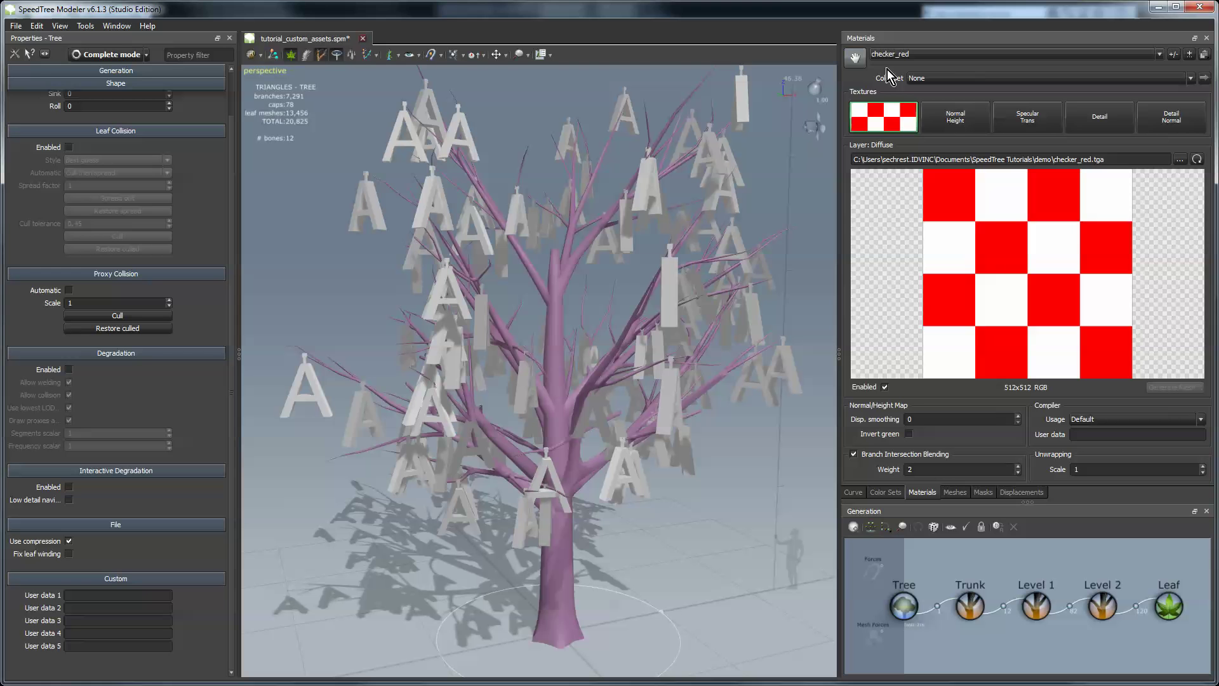
drag(855, 57, 669, 300)
drag(734, 524, 669, 525)
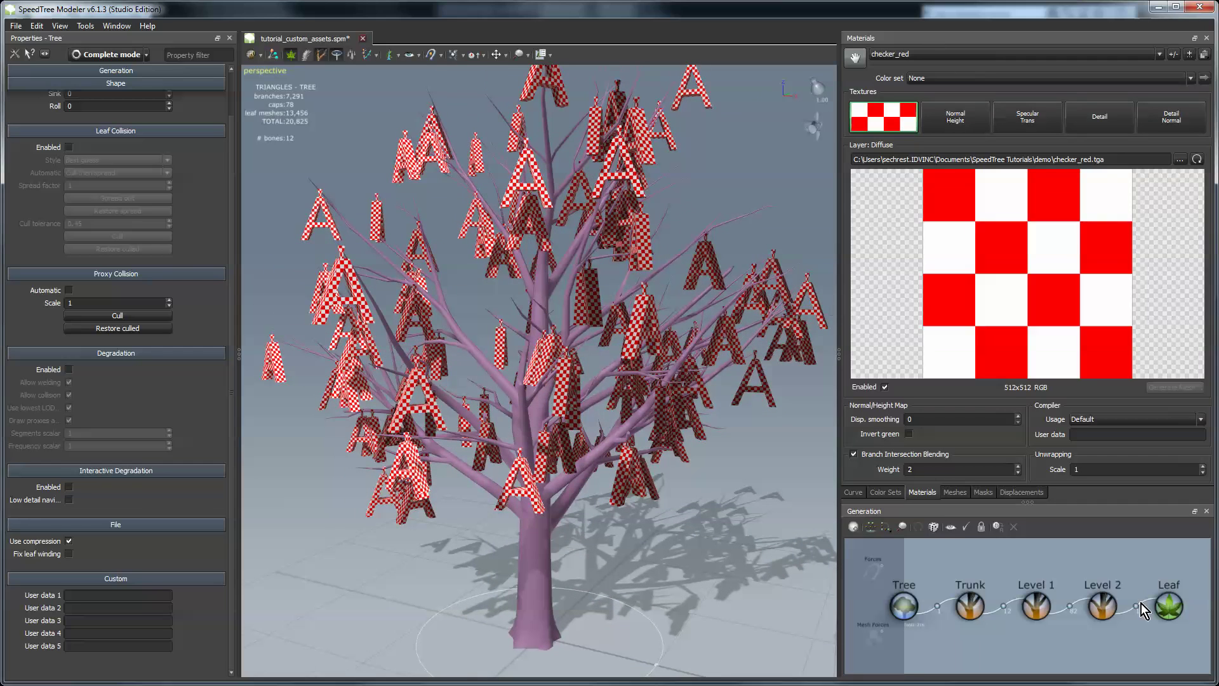
Step: Add a second leaf type with geometry B and material checker_green
click(1168, 606)
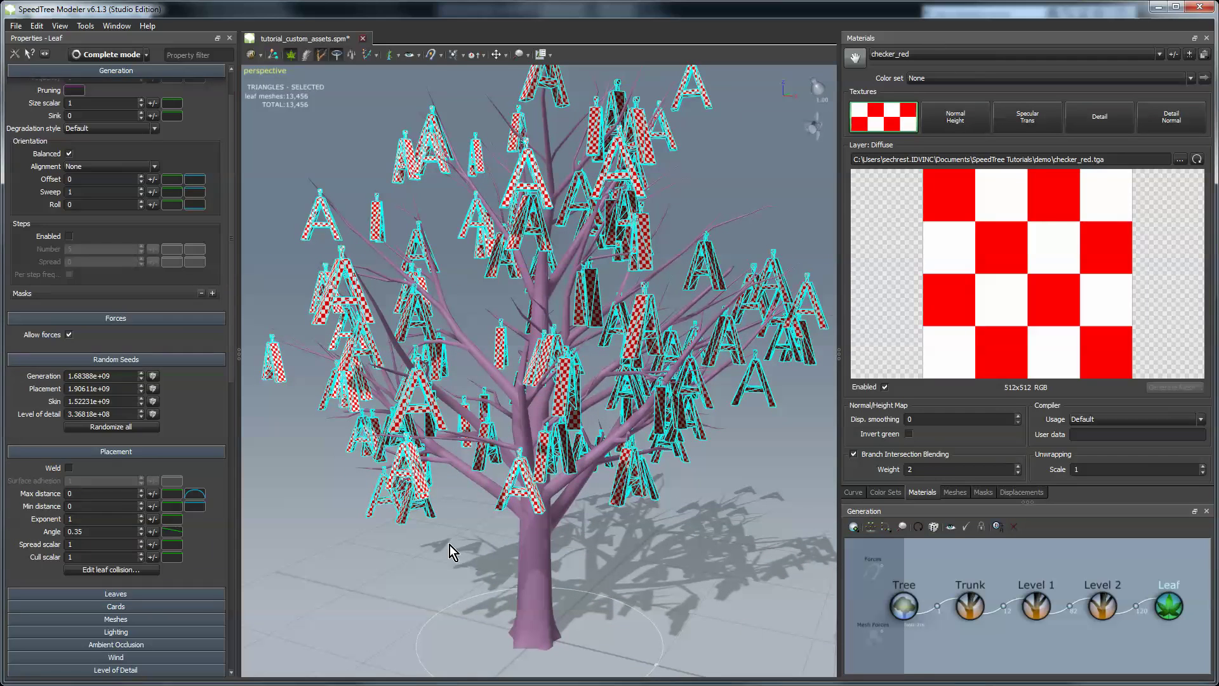
click(104, 594)
click(212, 518)
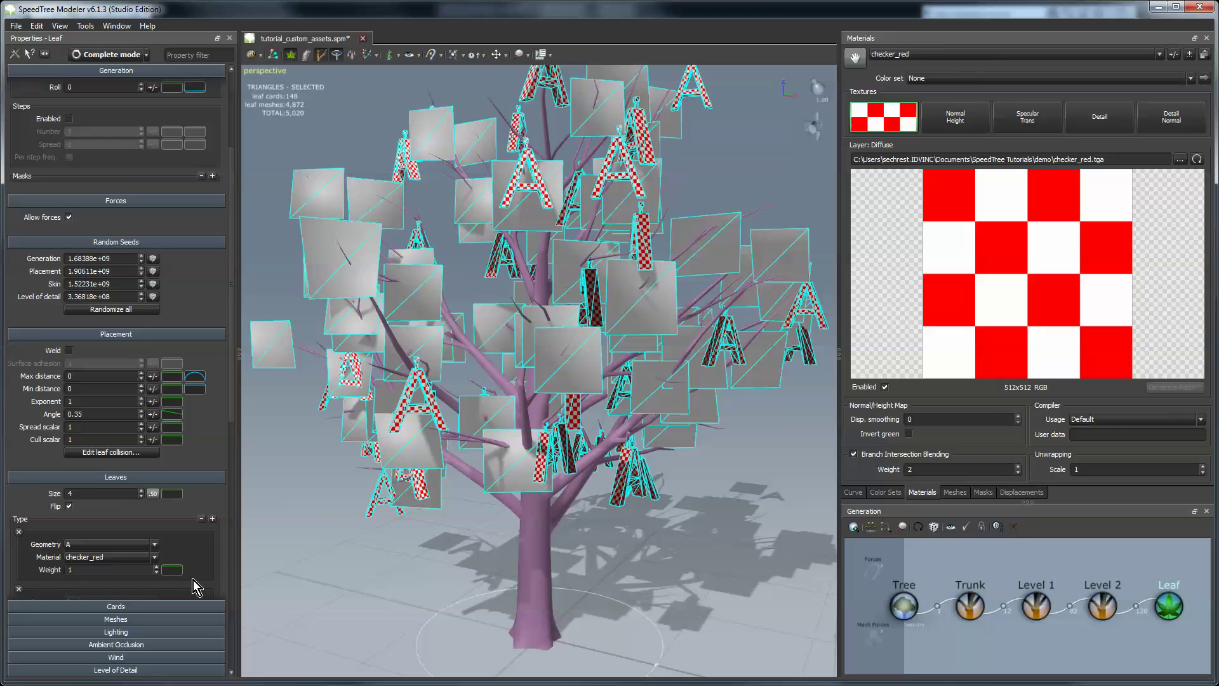
scroll(197, 587, down, 2)
click(104, 525)
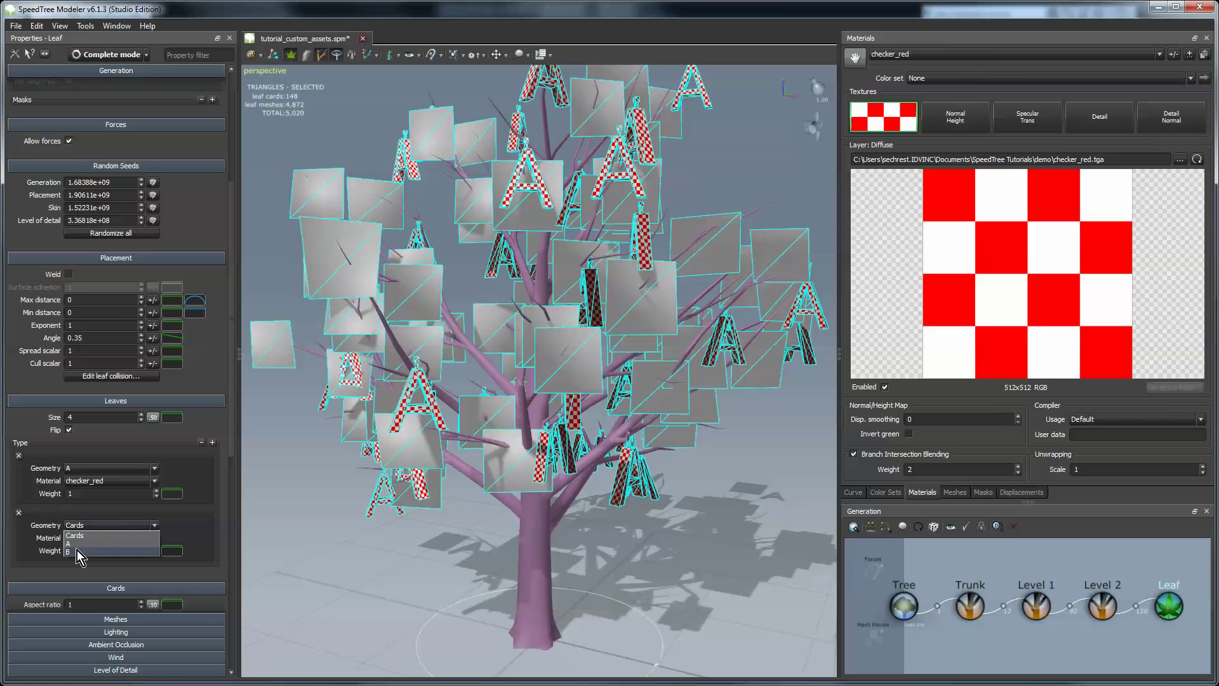
click(92, 549)
click(89, 539)
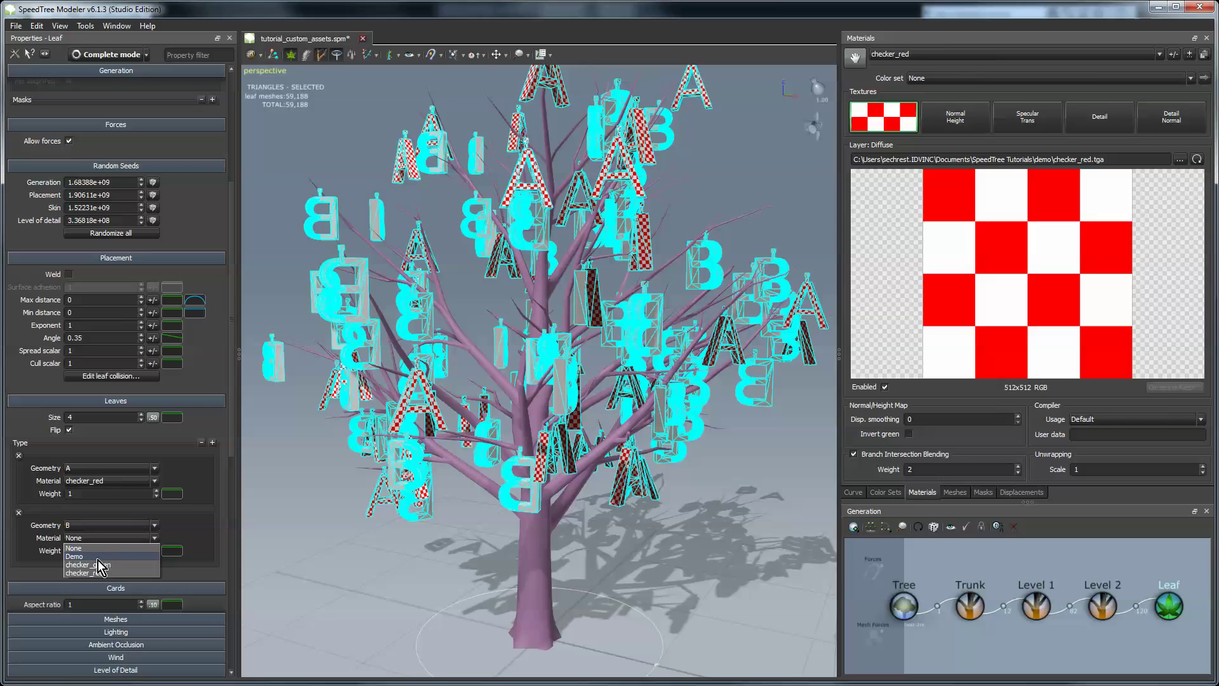
click(97, 565)
click(705, 568)
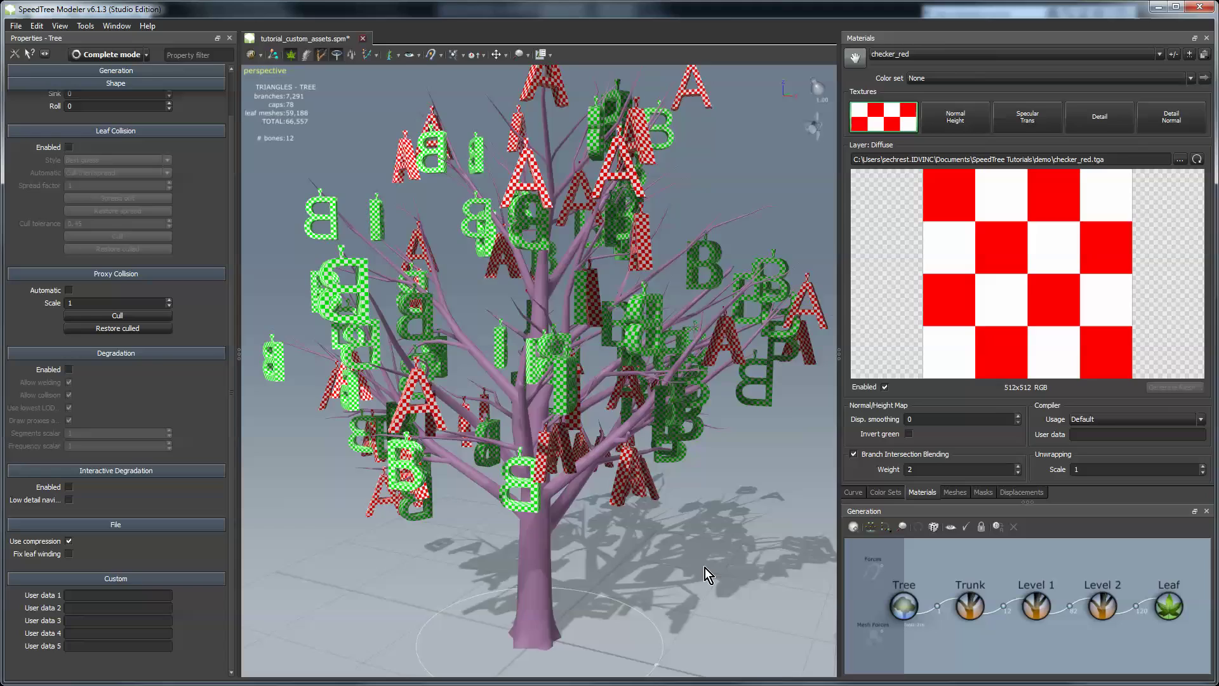
Step: Set the Leaf generator's A leaf type weight to 15
drag(705, 568, 757, 555)
click(1169, 606)
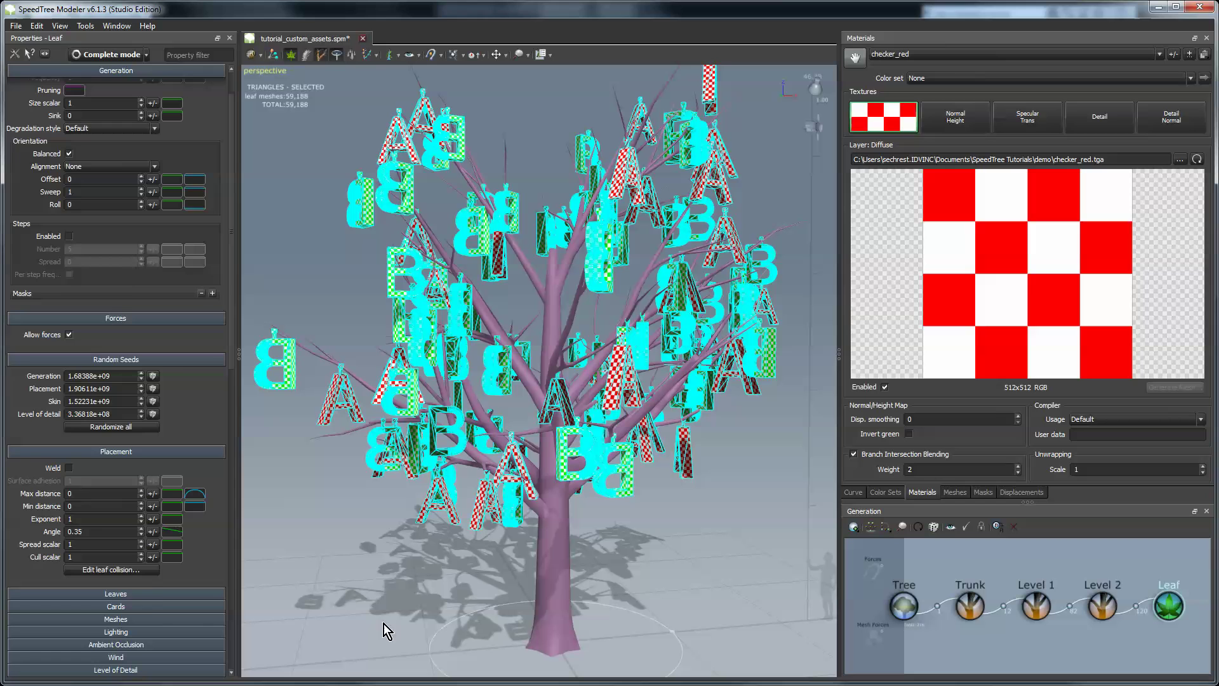
scroll(150, 602, down, 3)
scroll(145, 602, down, 2)
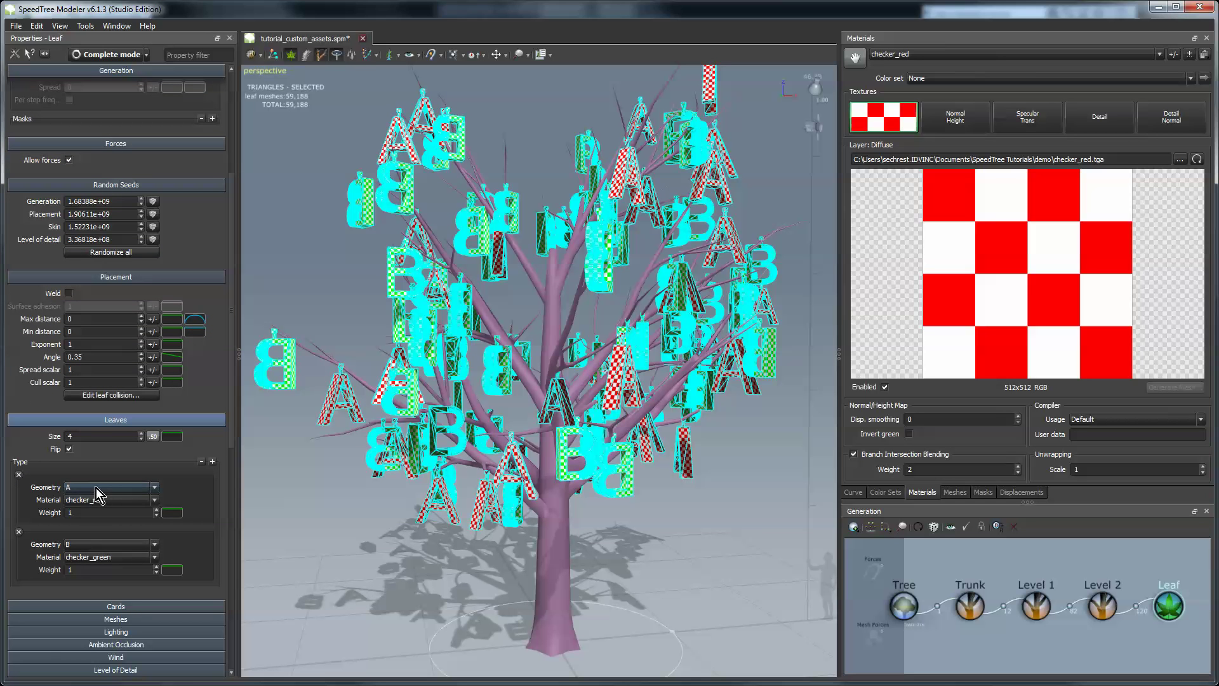
click(84, 513)
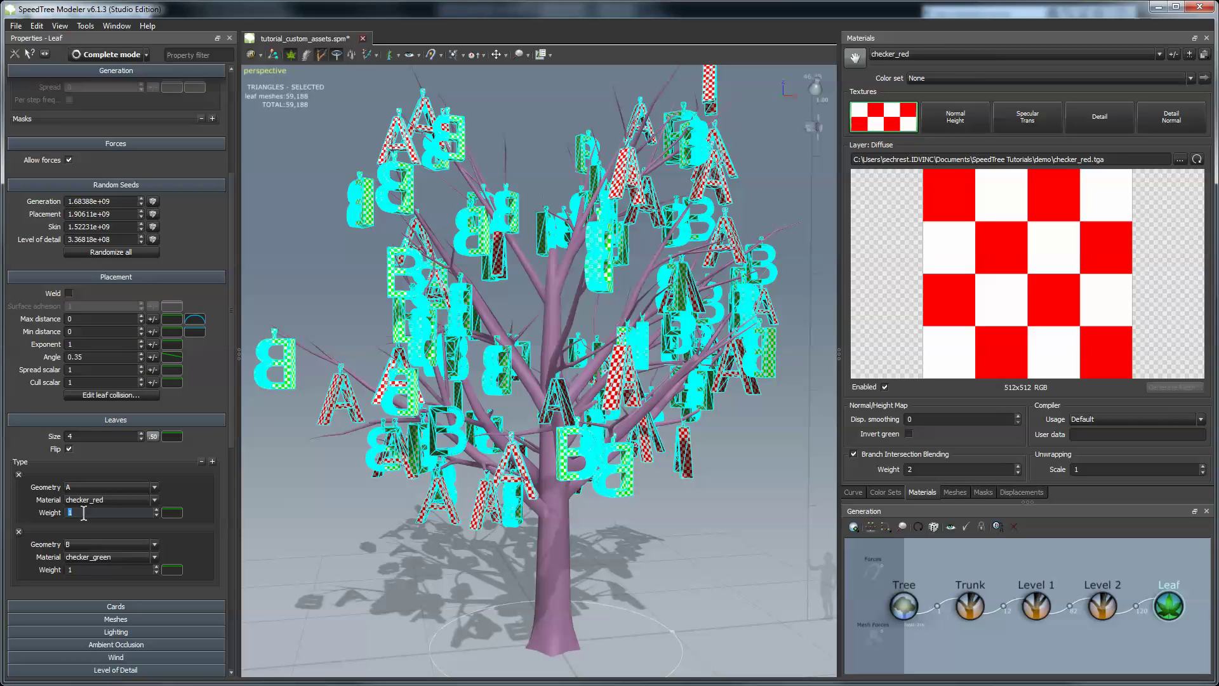
text(15)
key(Return)
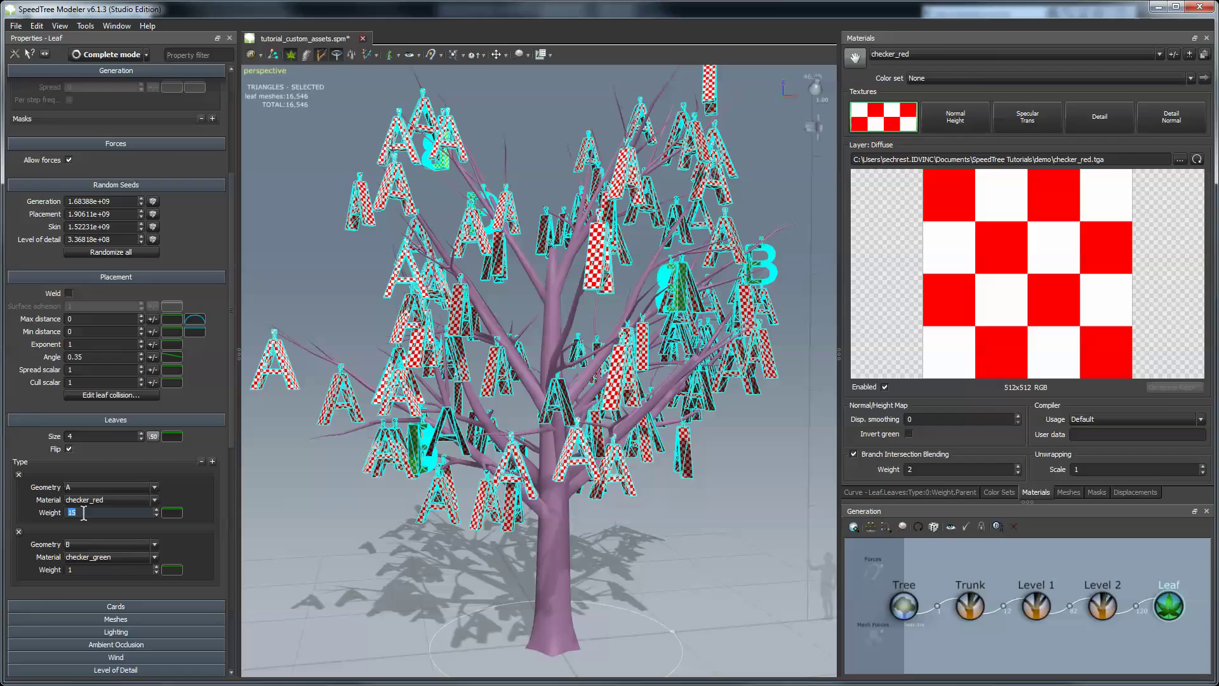
Step: View the tree dominated by A leaves, then reselect the A leaf type's weight field
click(644, 554)
mouse_move(699, 554)
mouse_down()
mouse_move(596, 558)
mouse_move(699, 555)
mouse_up()
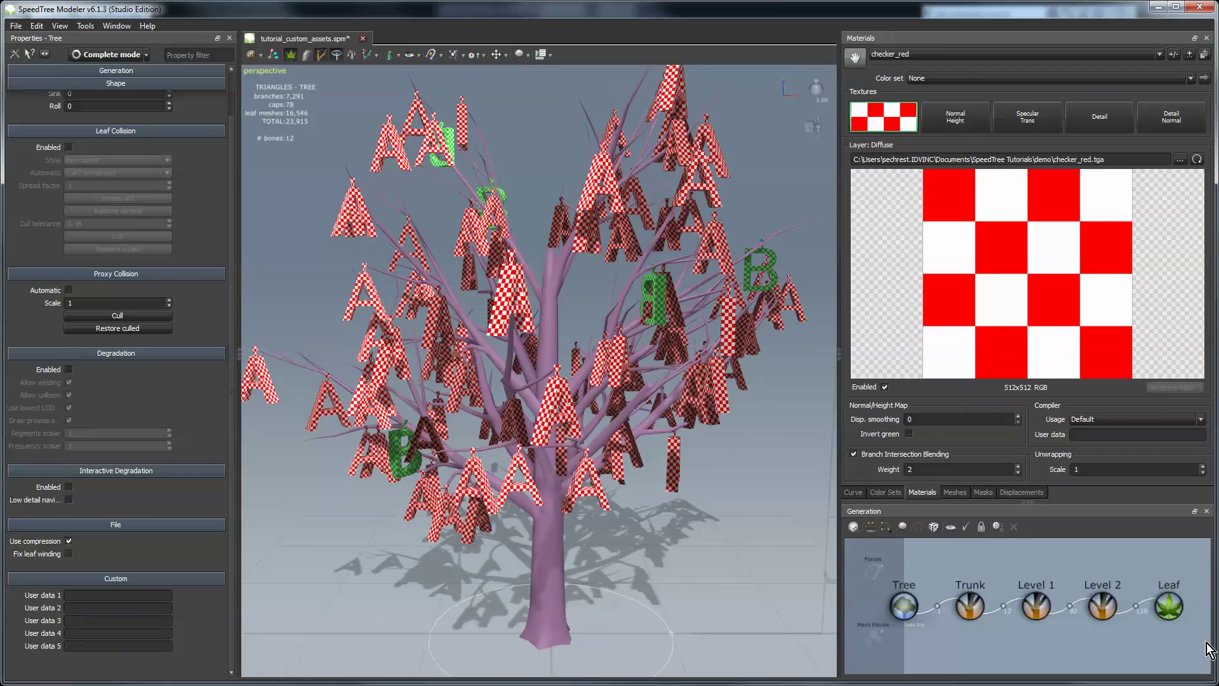
click(1172, 609)
scroll(111, 545, down, 5)
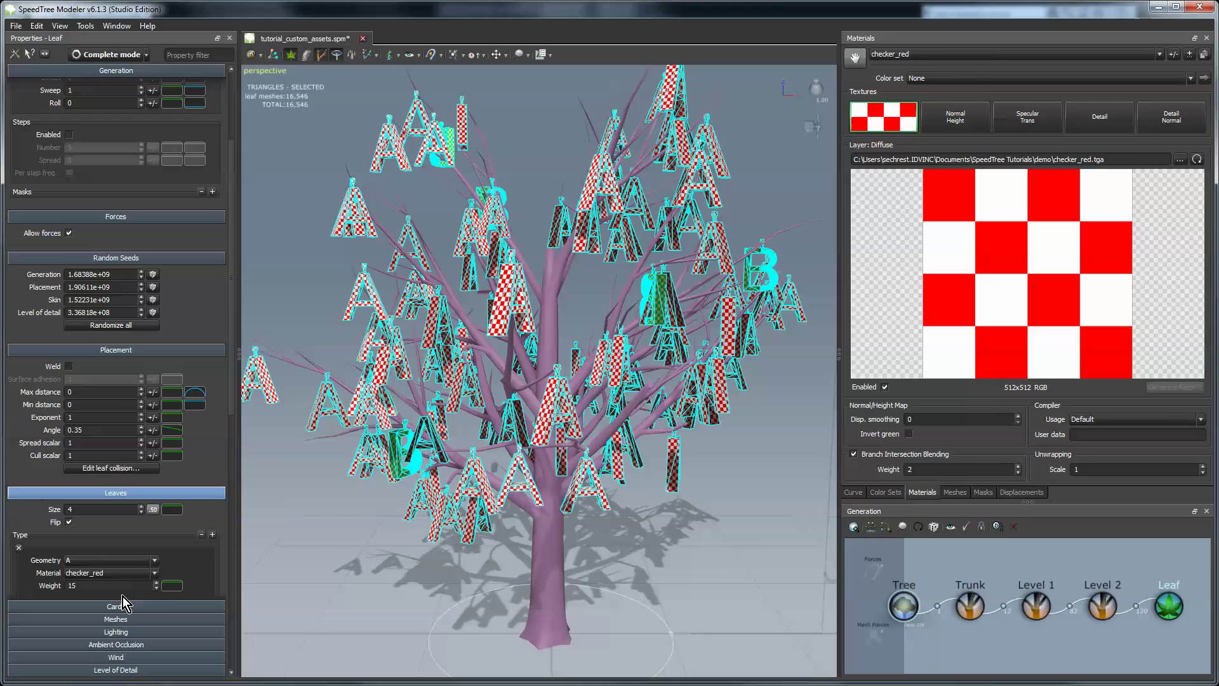
click(94, 511)
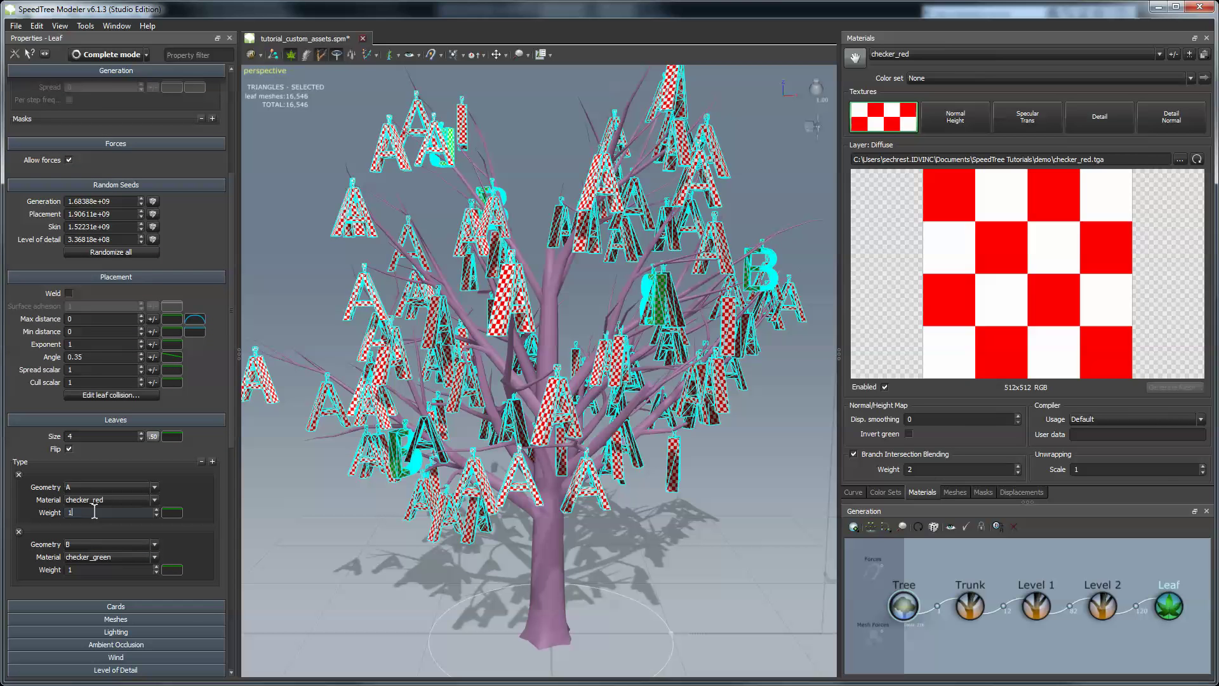
Step: Commit an A leaf weight of 1, restoring an even A/B mix at 59,188 triangles
key(Return)
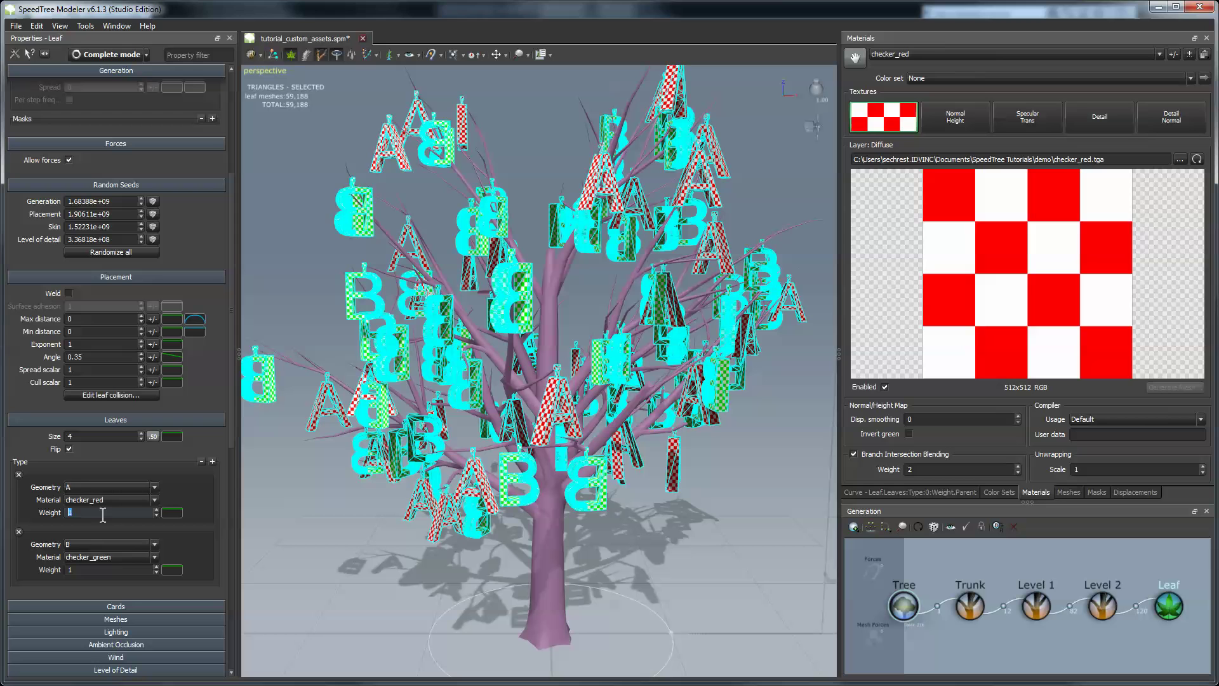
Step: Open the A leaf weight curve, set its curve option to 3 and lower the right end to 0
click(171, 513)
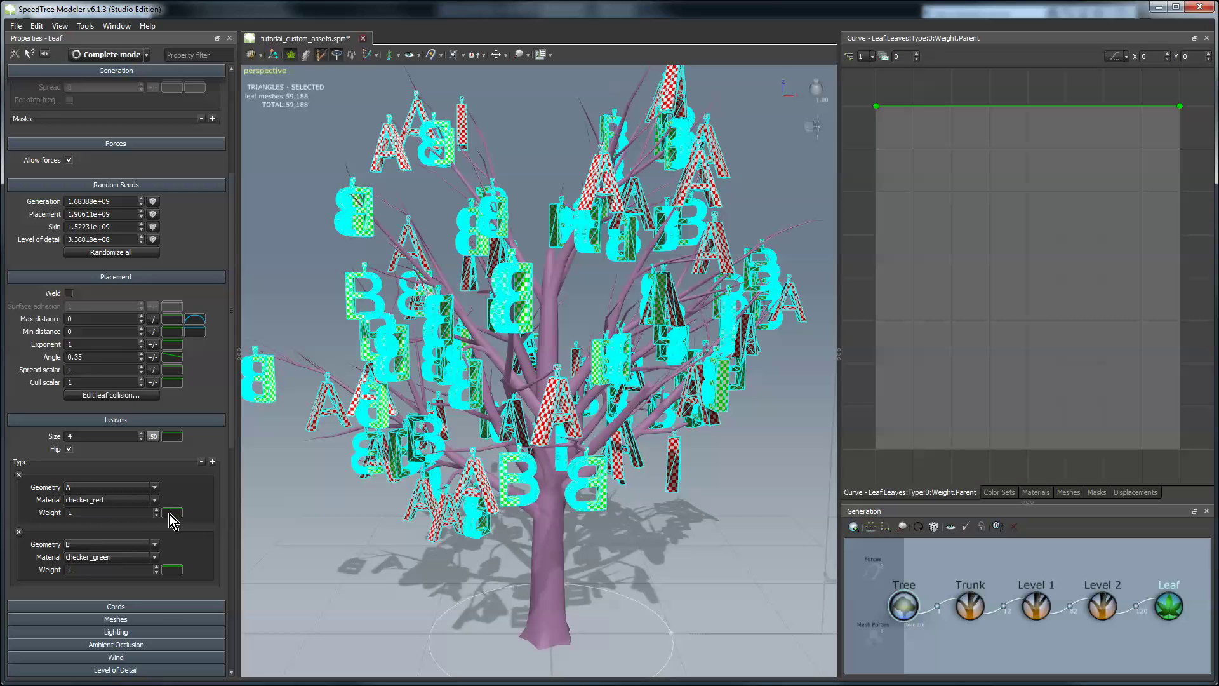
click(866, 59)
click(864, 90)
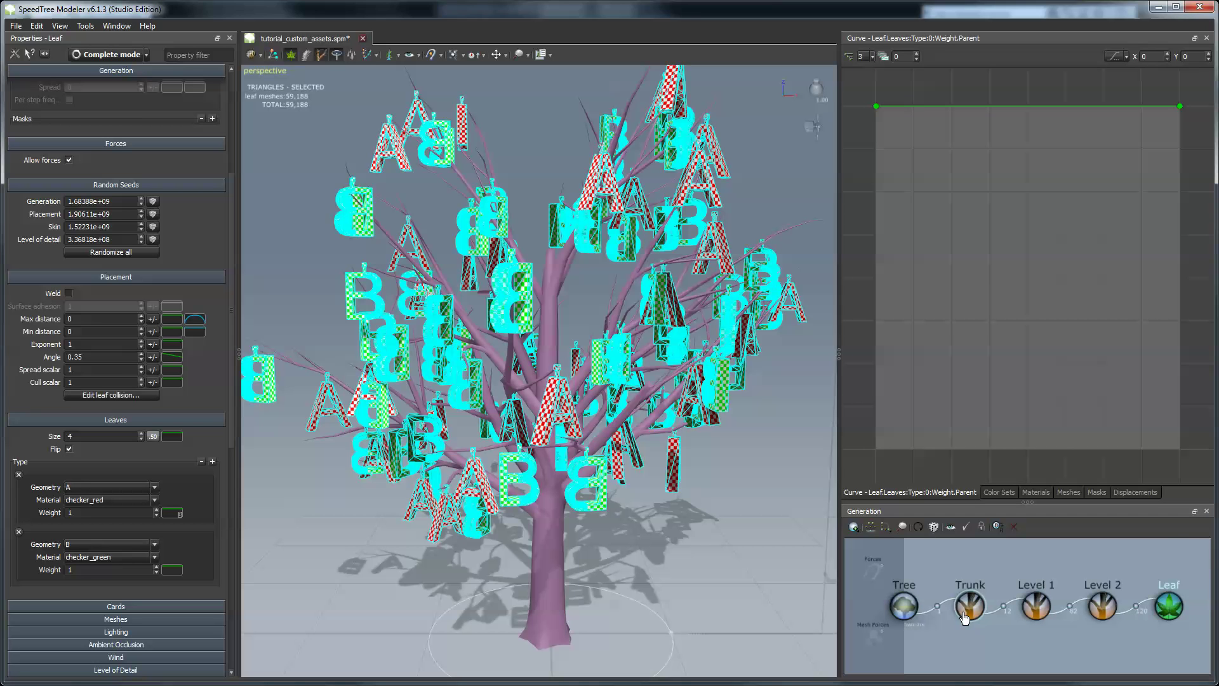
drag(1182, 109, 1179, 179)
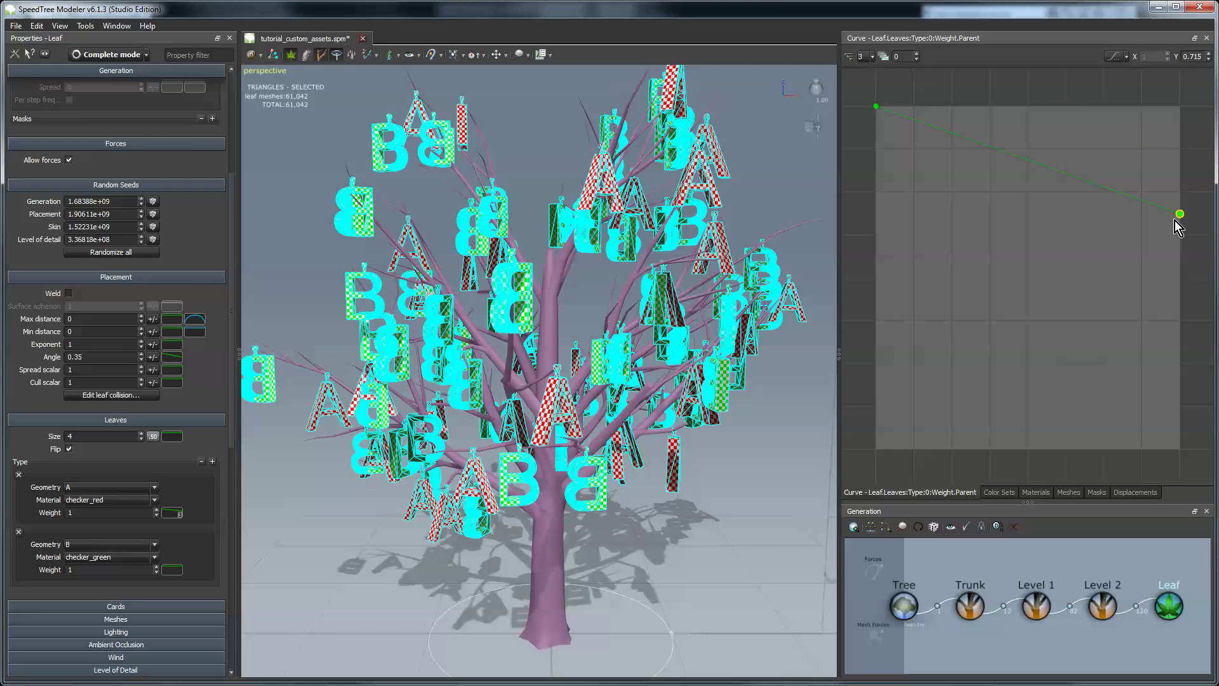
drag(1175, 251, 1175, 318)
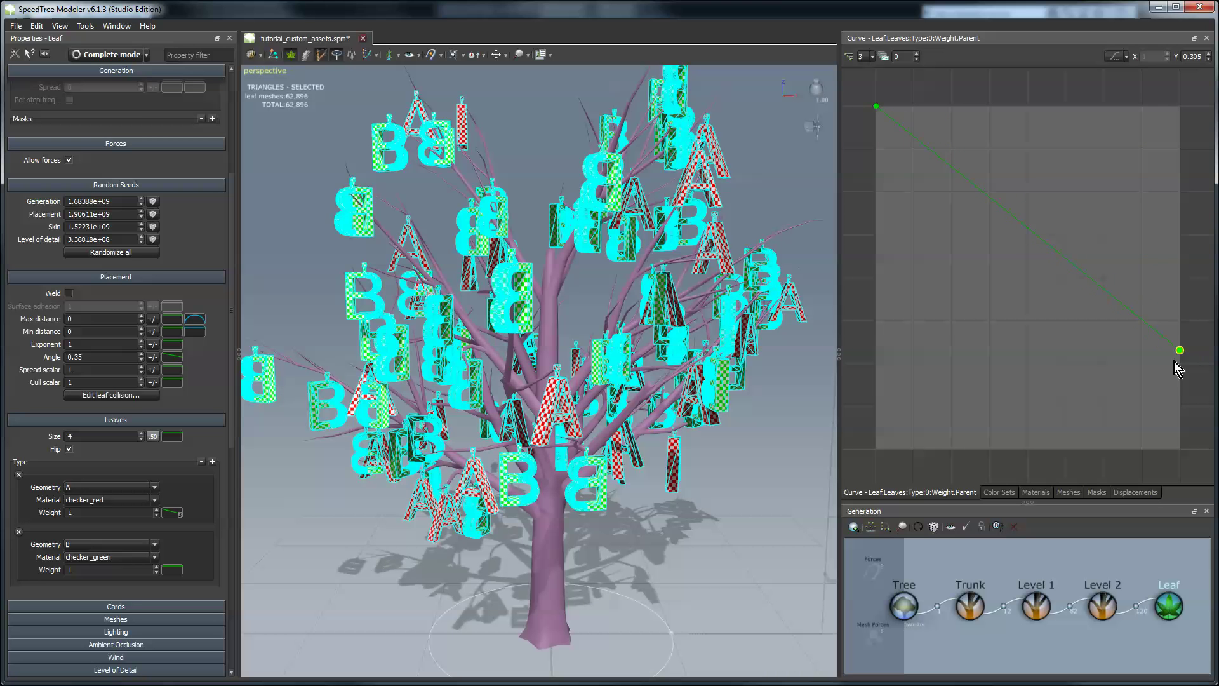
drag(1177, 390, 1178, 454)
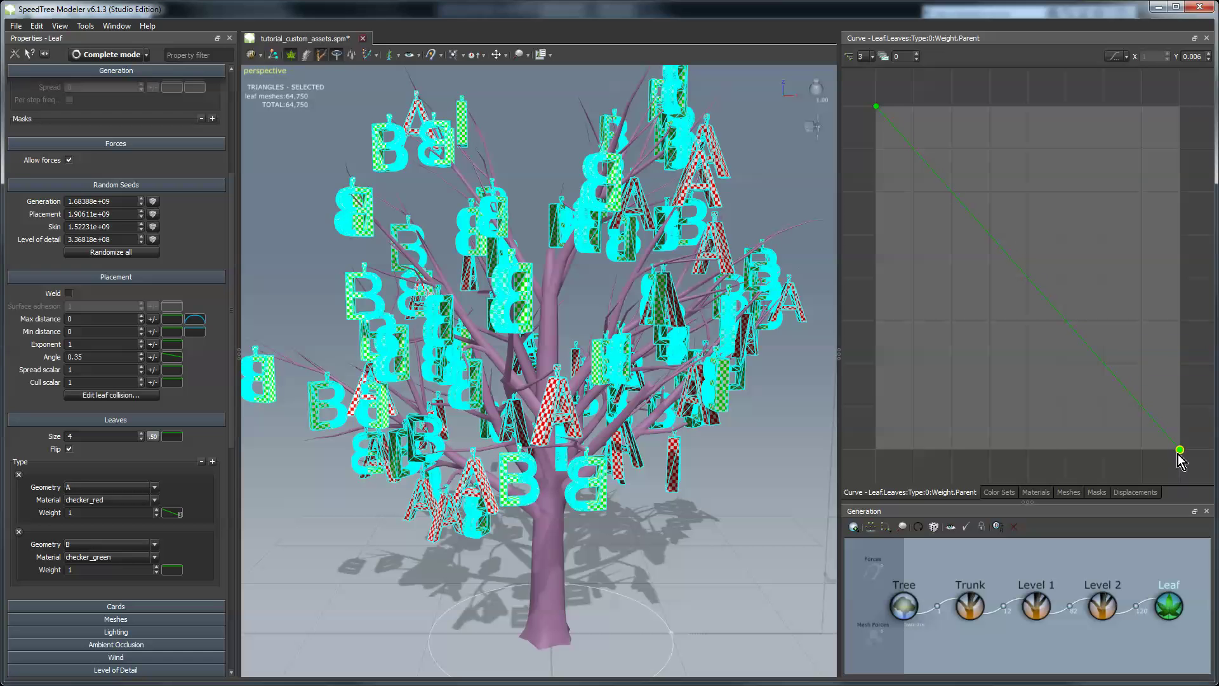
Step: Add curve points forming a step at X 0.5: weight 1 until halfway, then 0
click(1029, 278)
drag(1028, 278, 1034, 374)
drag(1029, 444, 1029, 449)
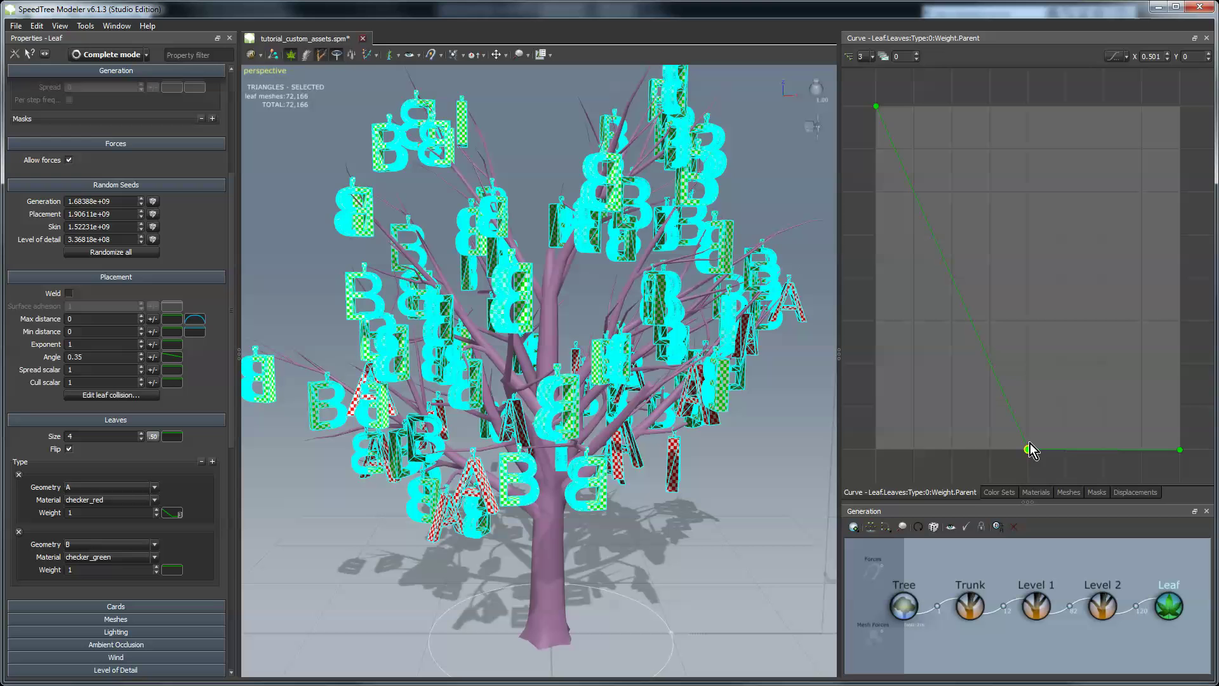
drag(941, 255, 1026, 108)
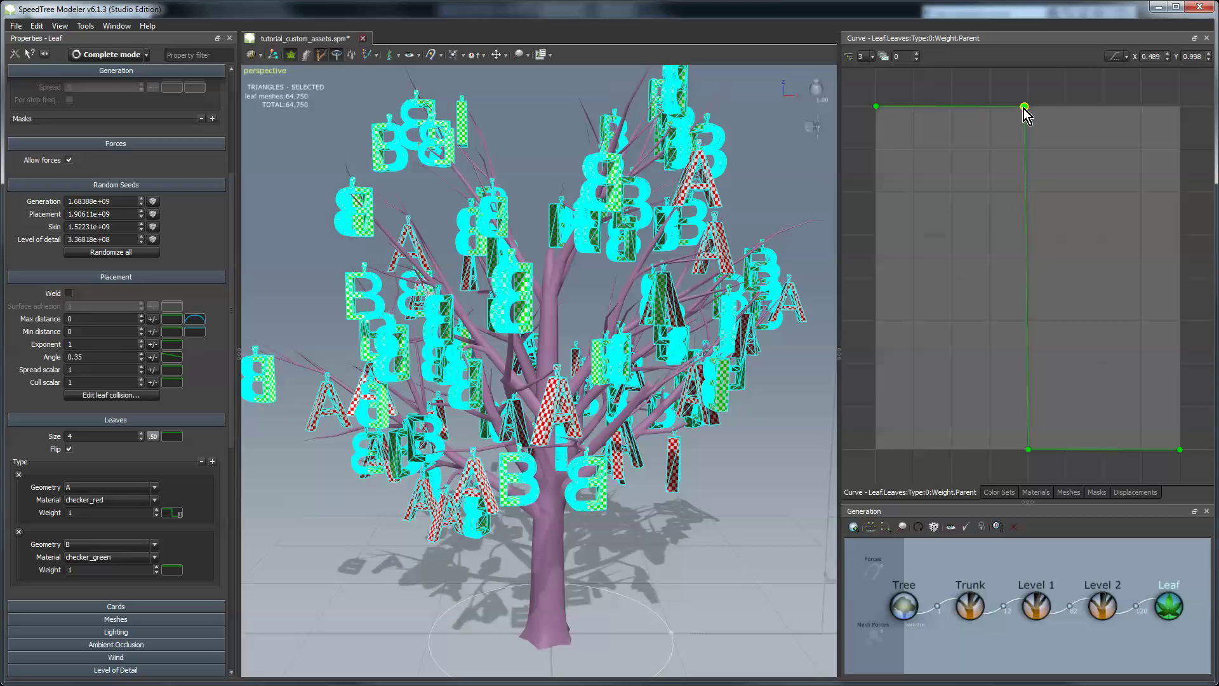
click(768, 194)
drag(714, 428, 759, 440)
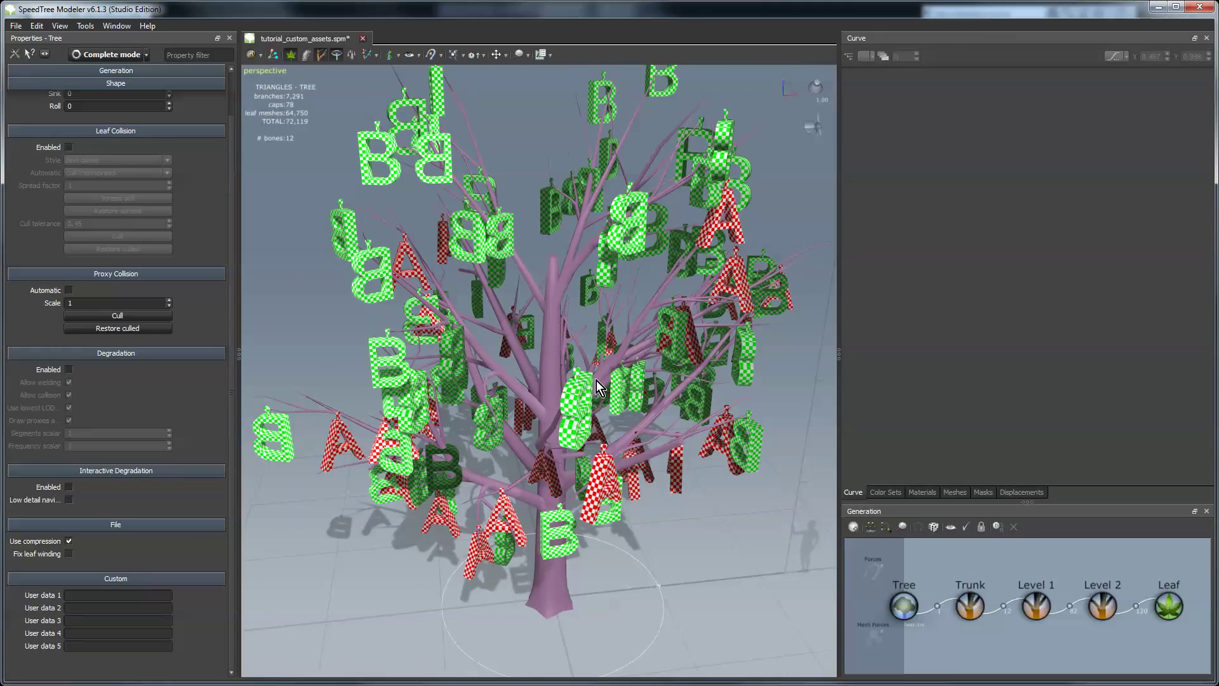
Step: Raise the Level 1 branches' Spine start angle to 0.469
click(1037, 607)
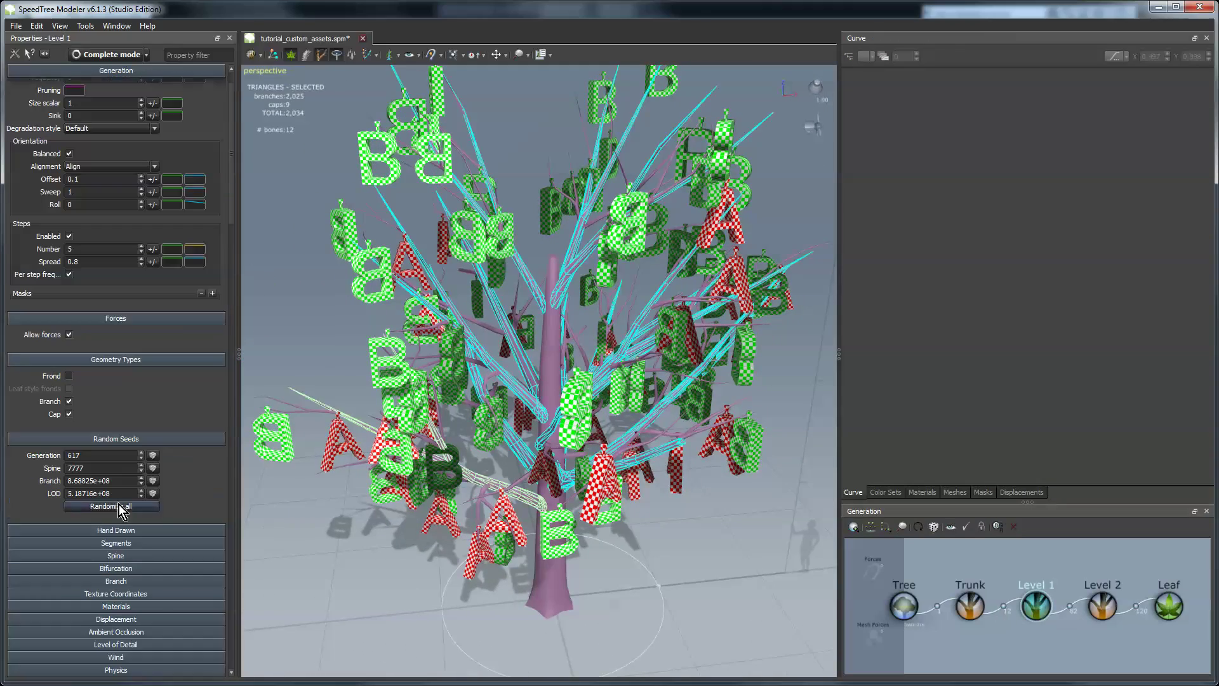
click(115, 555)
drag(143, 443, 144, 424)
Step: Select the Leaf generator to show its A and B leaf types
scroll(551, 429, down, 3)
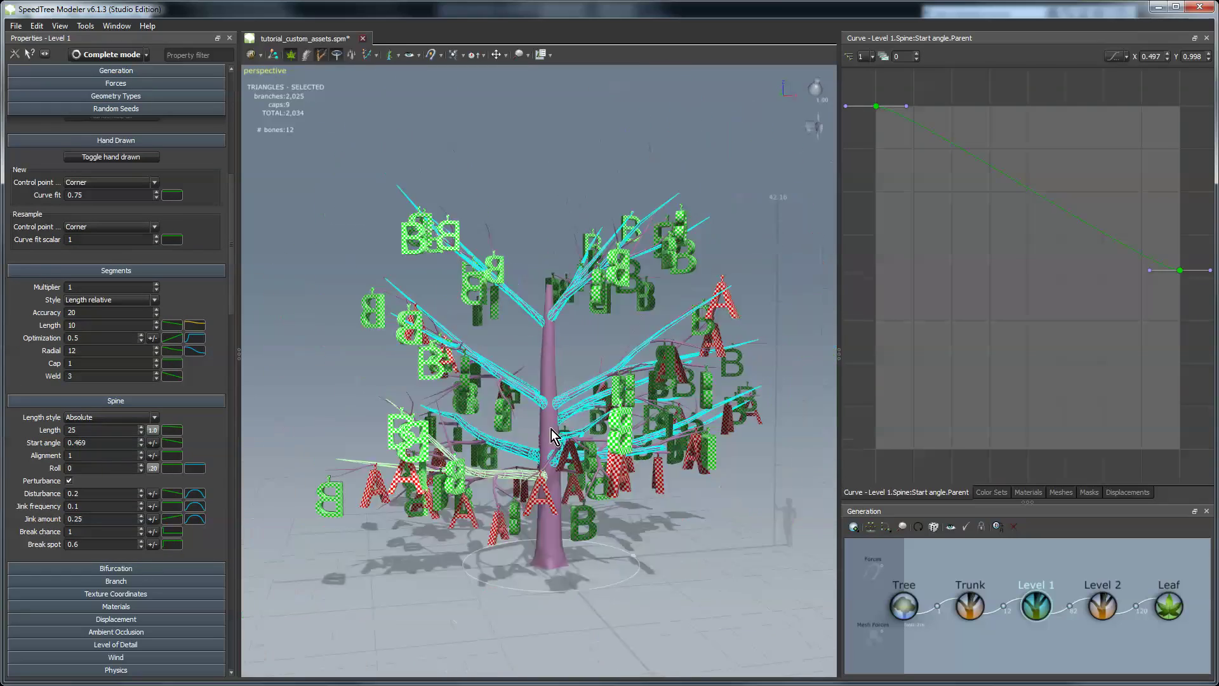
scroll(551, 429, down, 2)
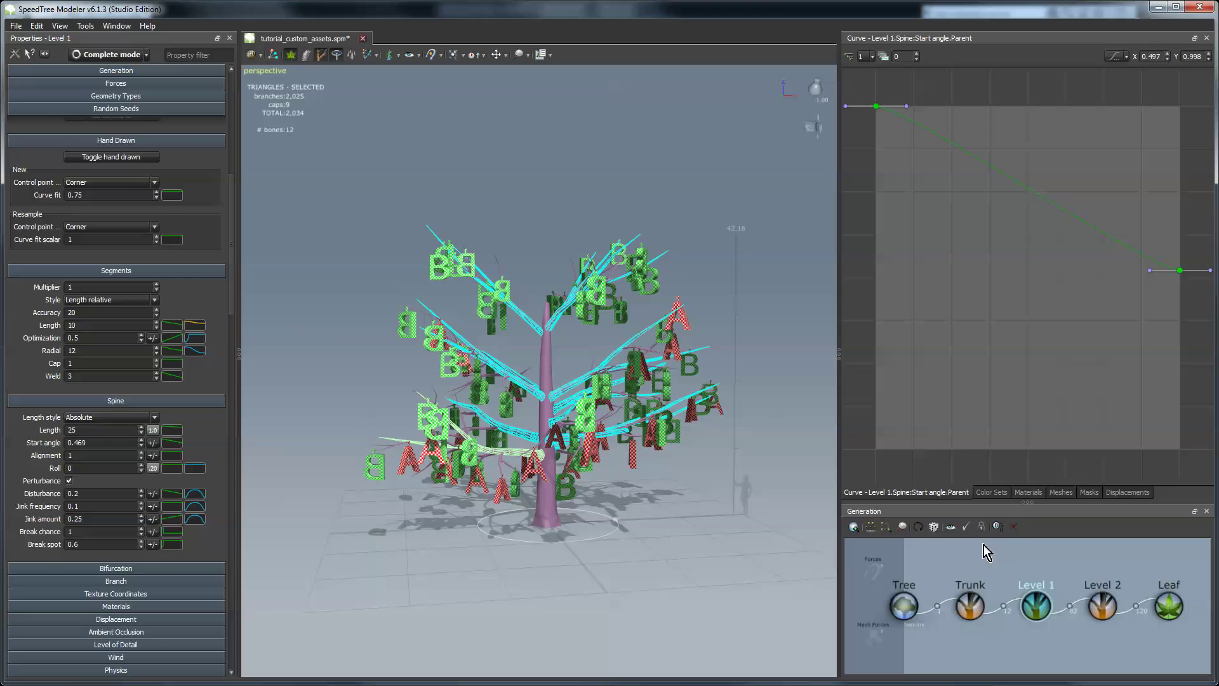
click(1169, 607)
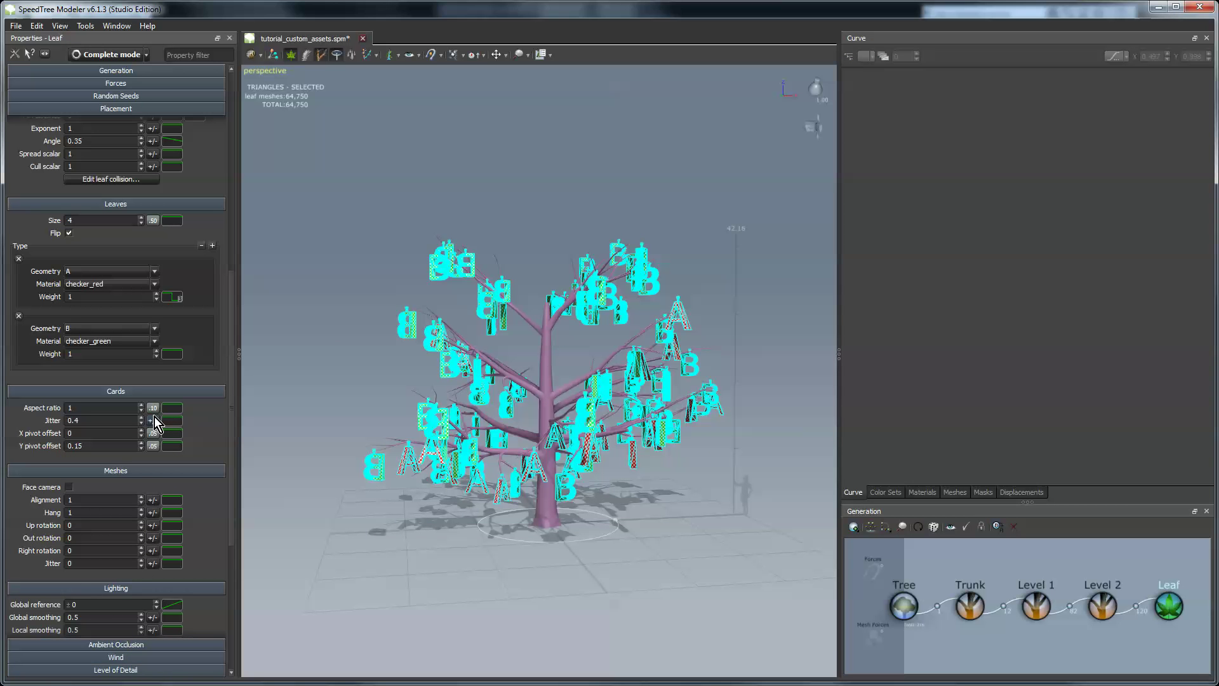
Step: Shift leaf type A's weight step slightly left and copy the curve
click(173, 297)
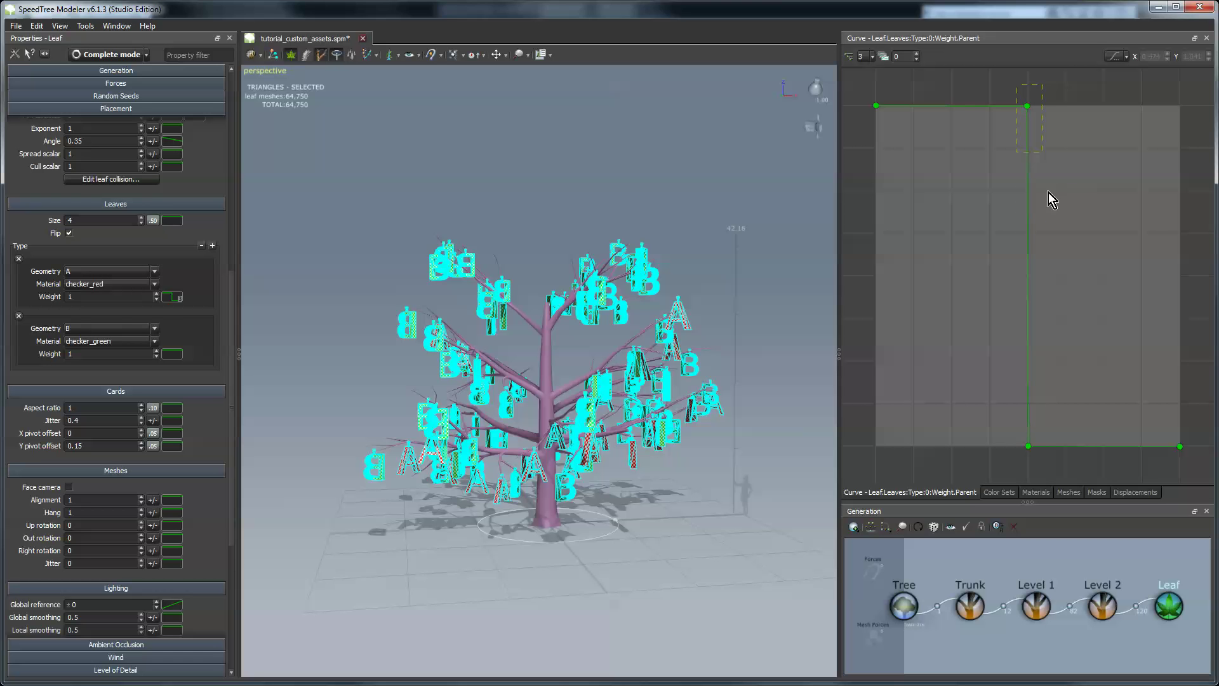
drag(1040, 459, 1035, 457)
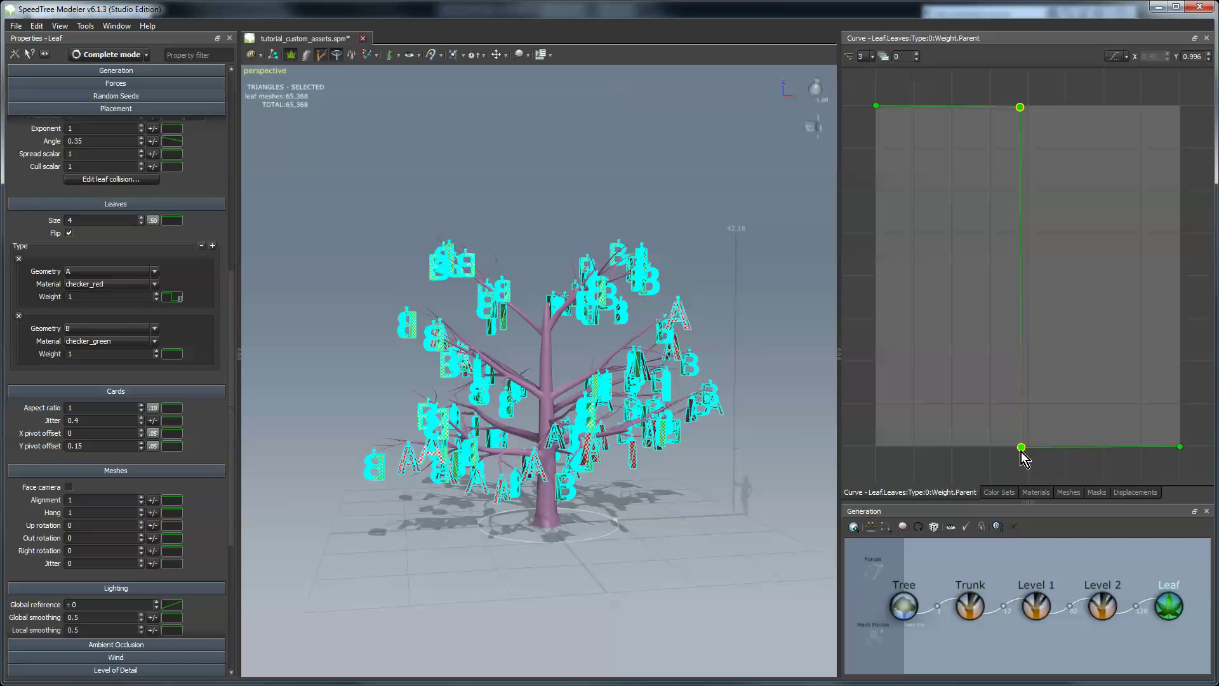
drag(1022, 452, 1018, 453)
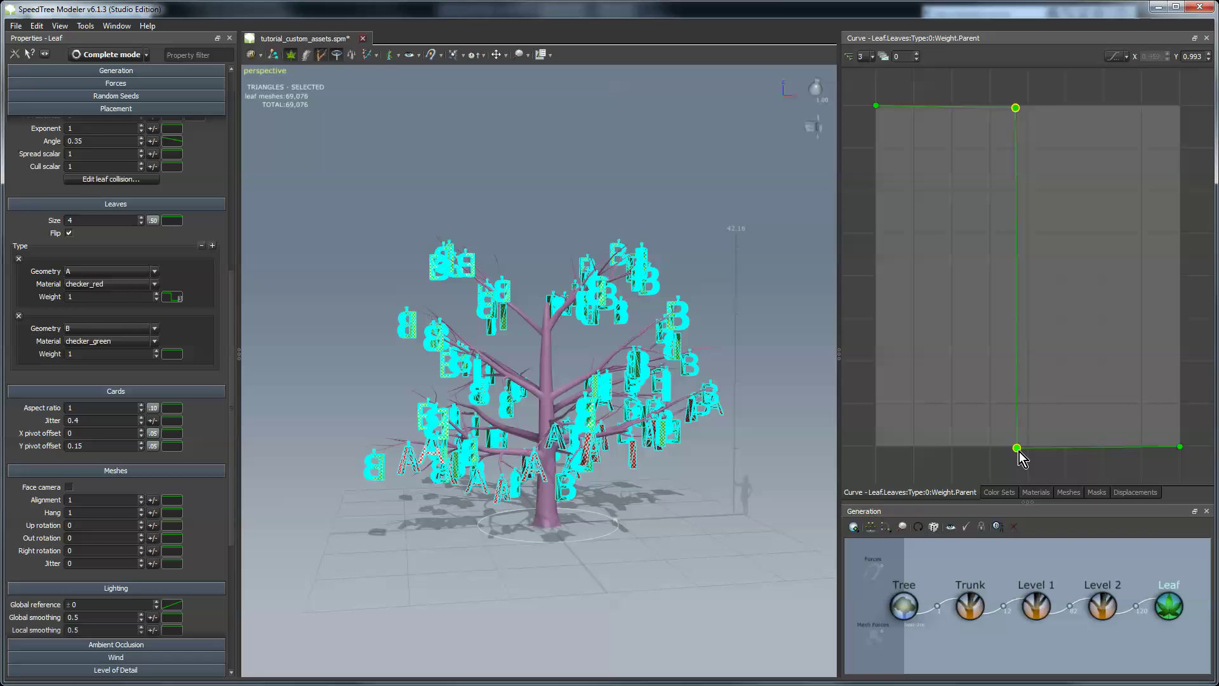
right_click(988, 294)
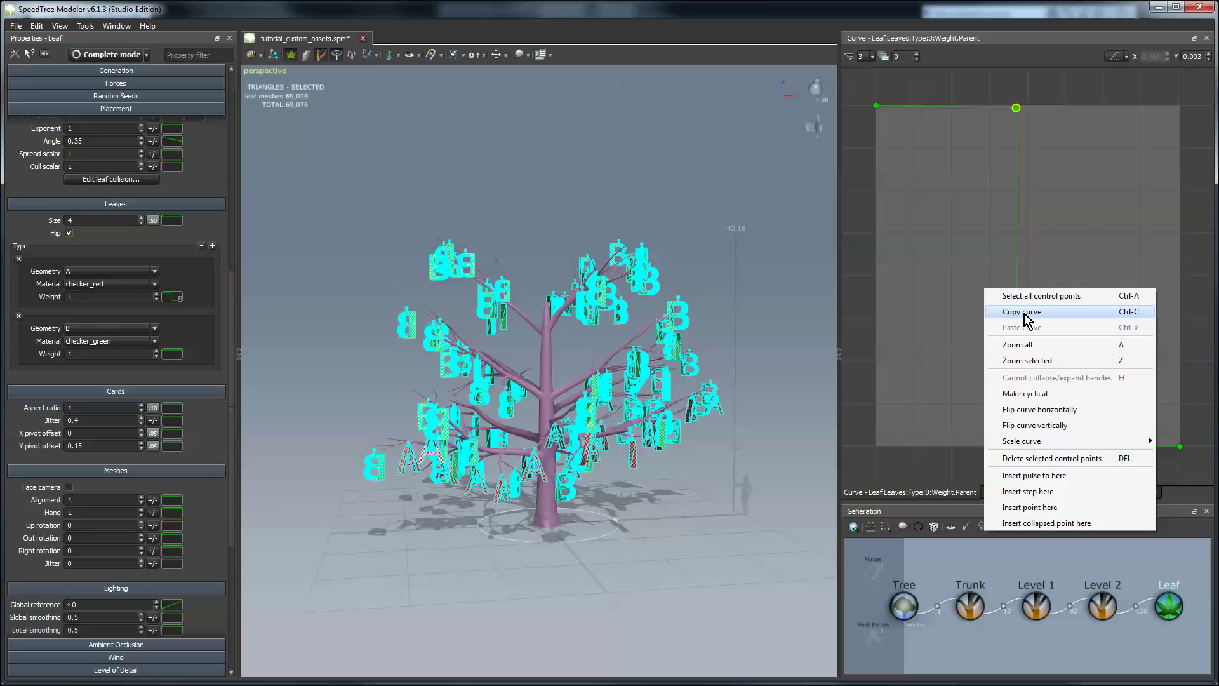
click(1023, 312)
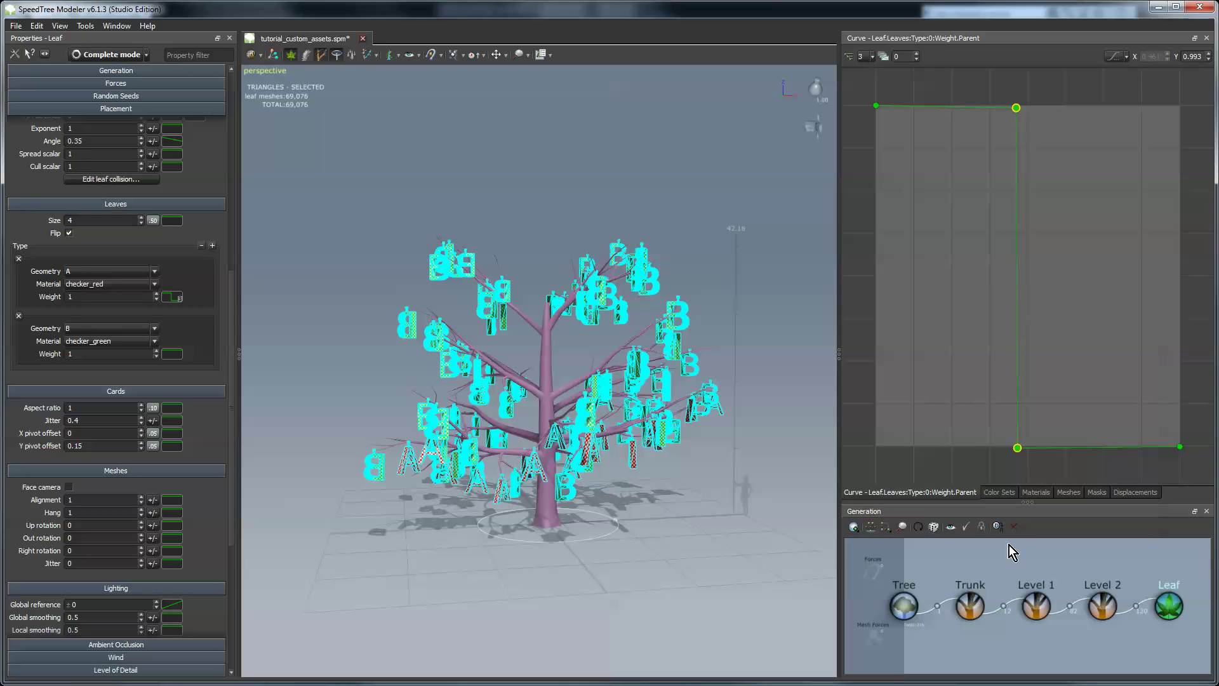
Step: Paste the curve onto leaf type B and flip it horizontally so B fills the outer tree
click(173, 354)
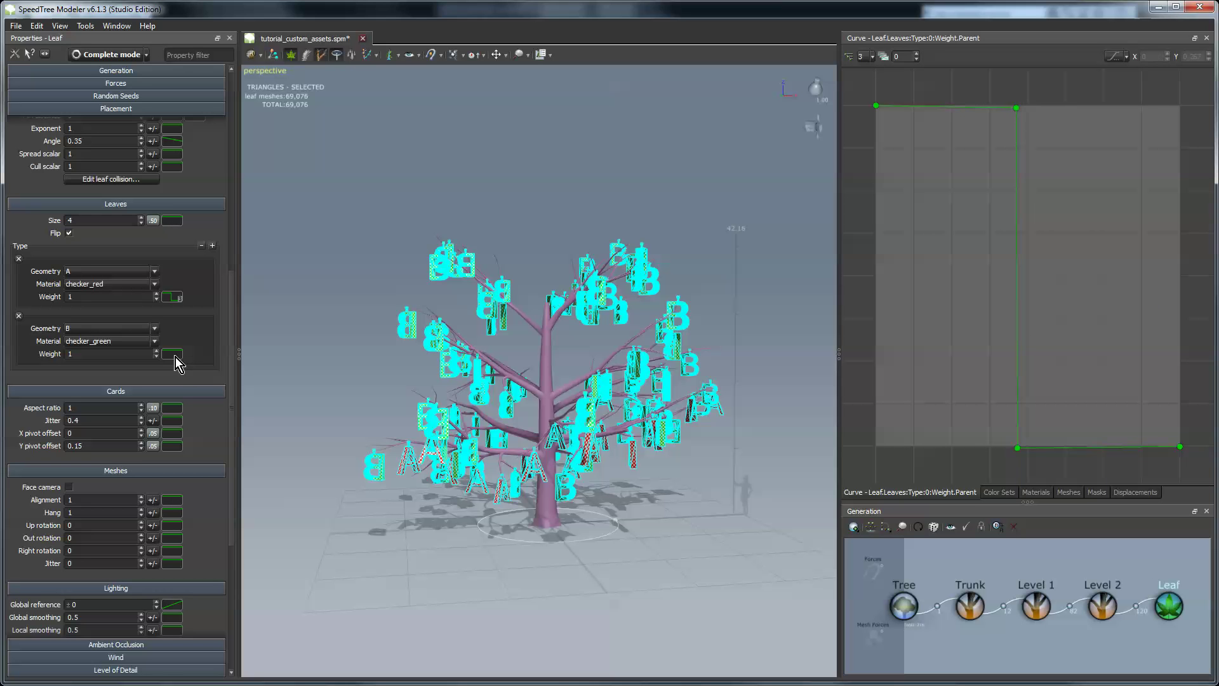
right_click(978, 224)
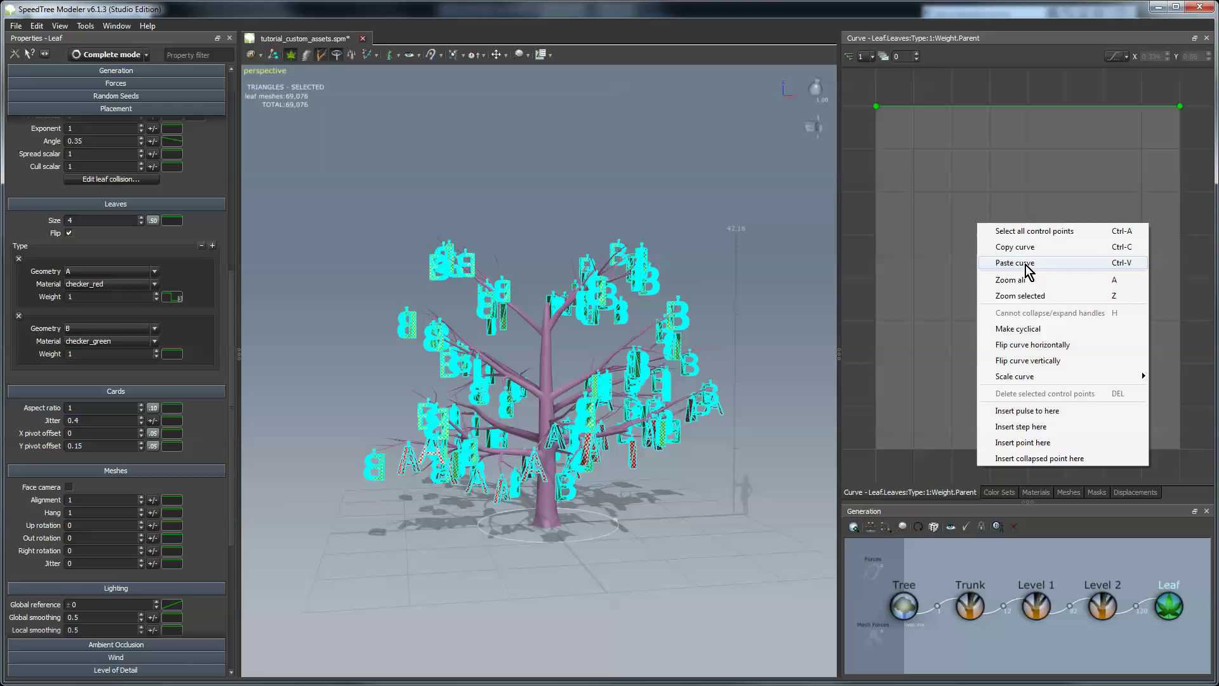
click(1026, 265)
right_click(1026, 260)
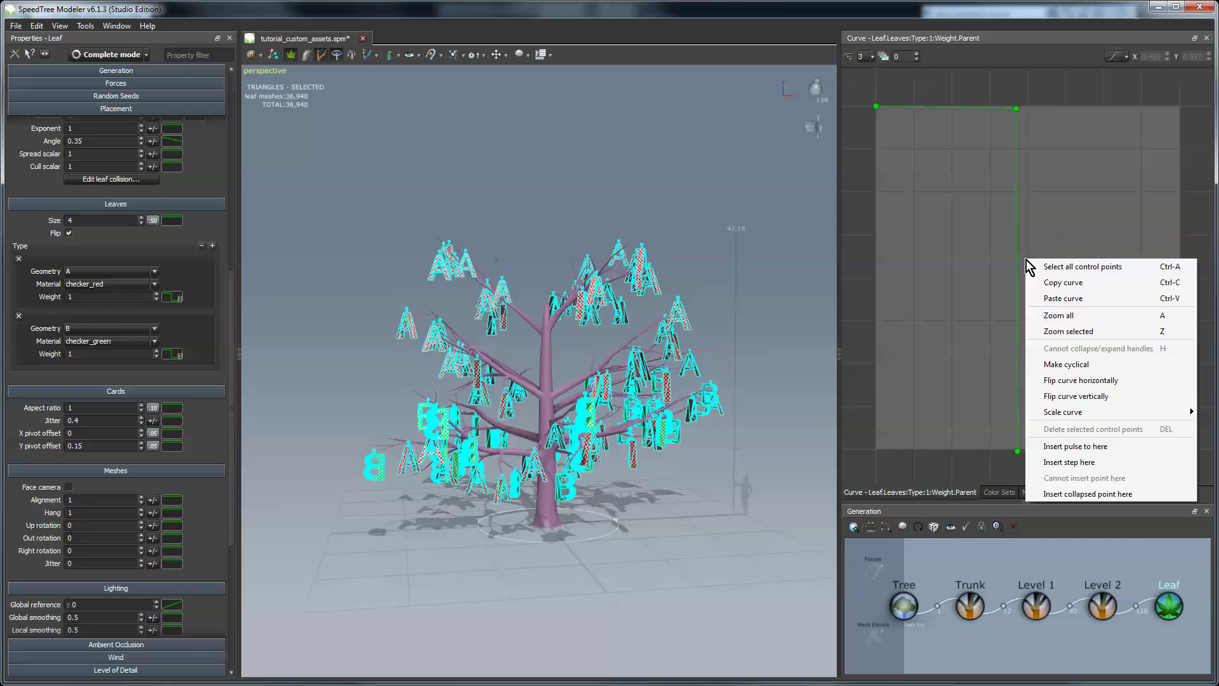
click(1085, 379)
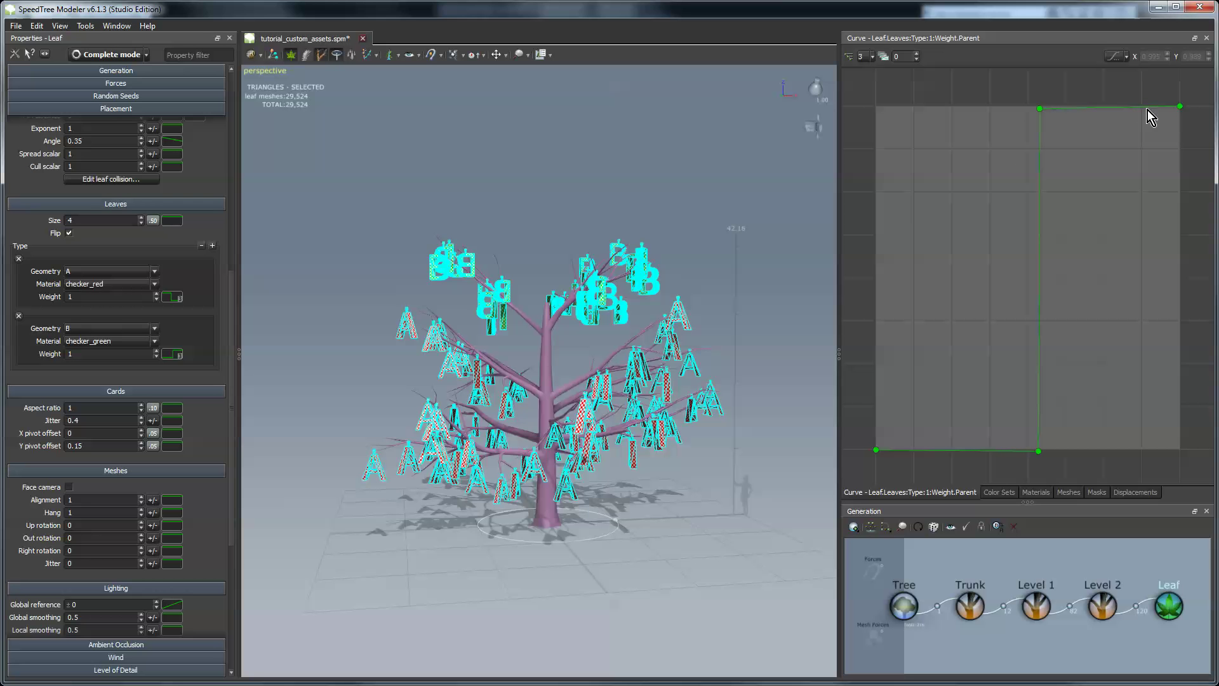
click(699, 233)
drag(754, 369, 760, 396)
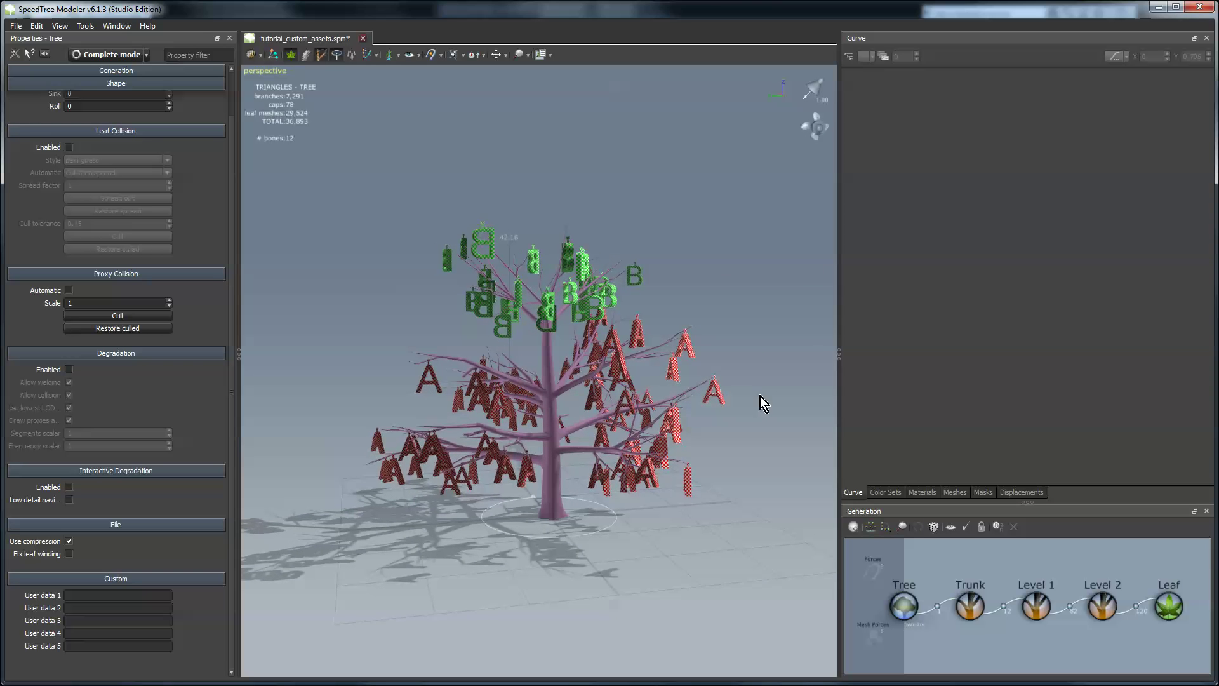
Step: Open the recent PeachTree.spm in a new tab and zoom into its canopy
click(15, 26)
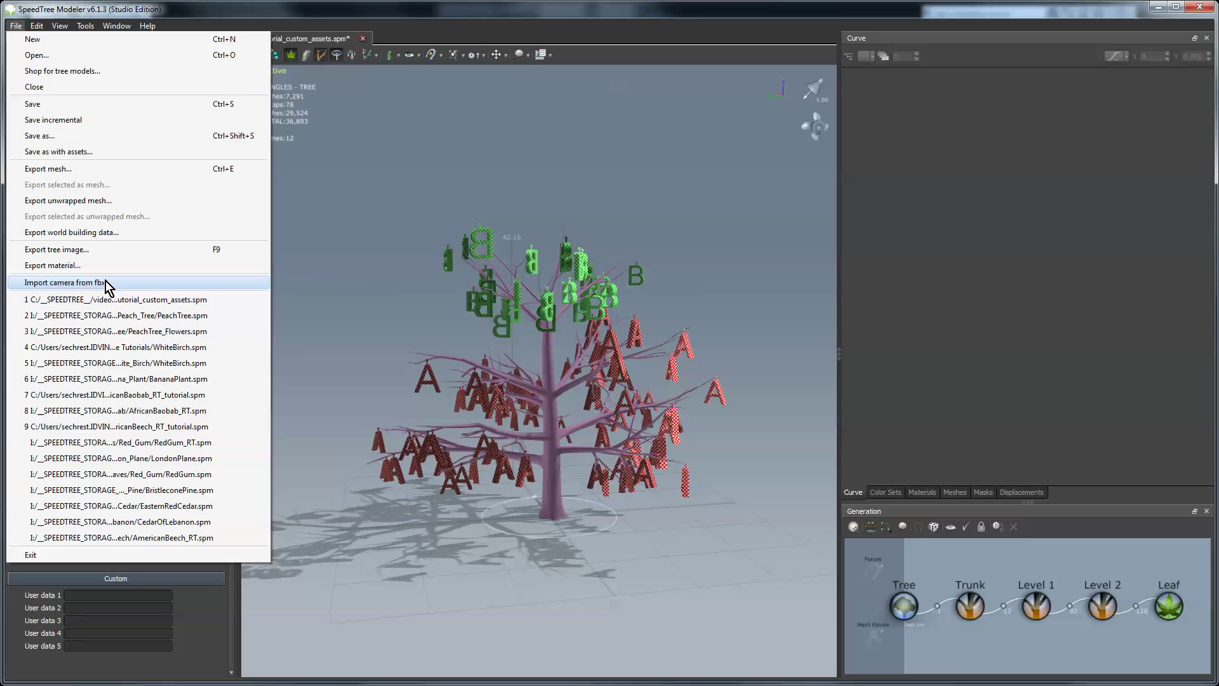
click(120, 315)
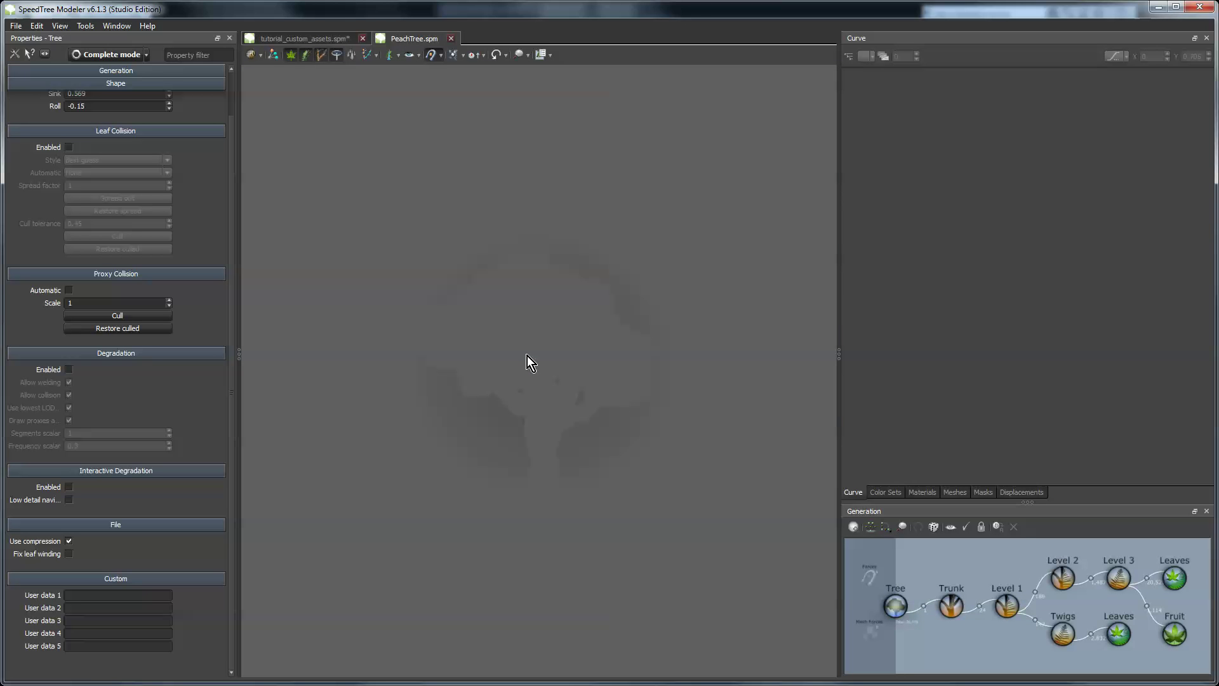
scroll(570, 302, up, 6)
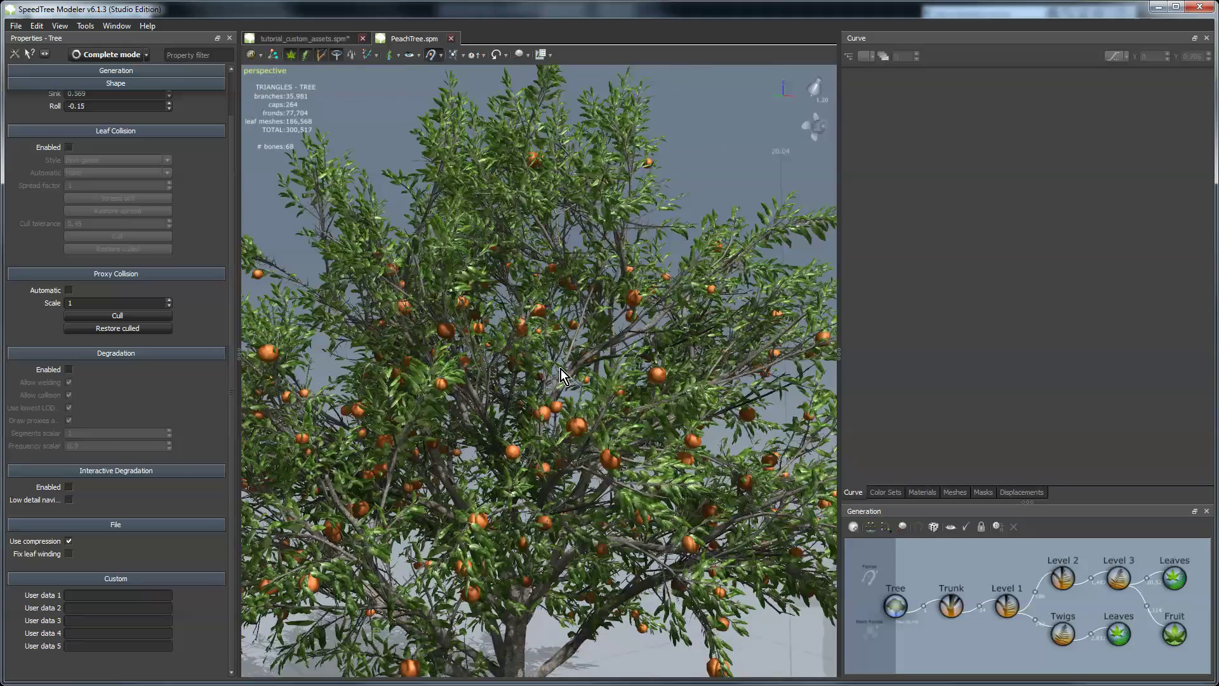
scroll(561, 377, up, 3)
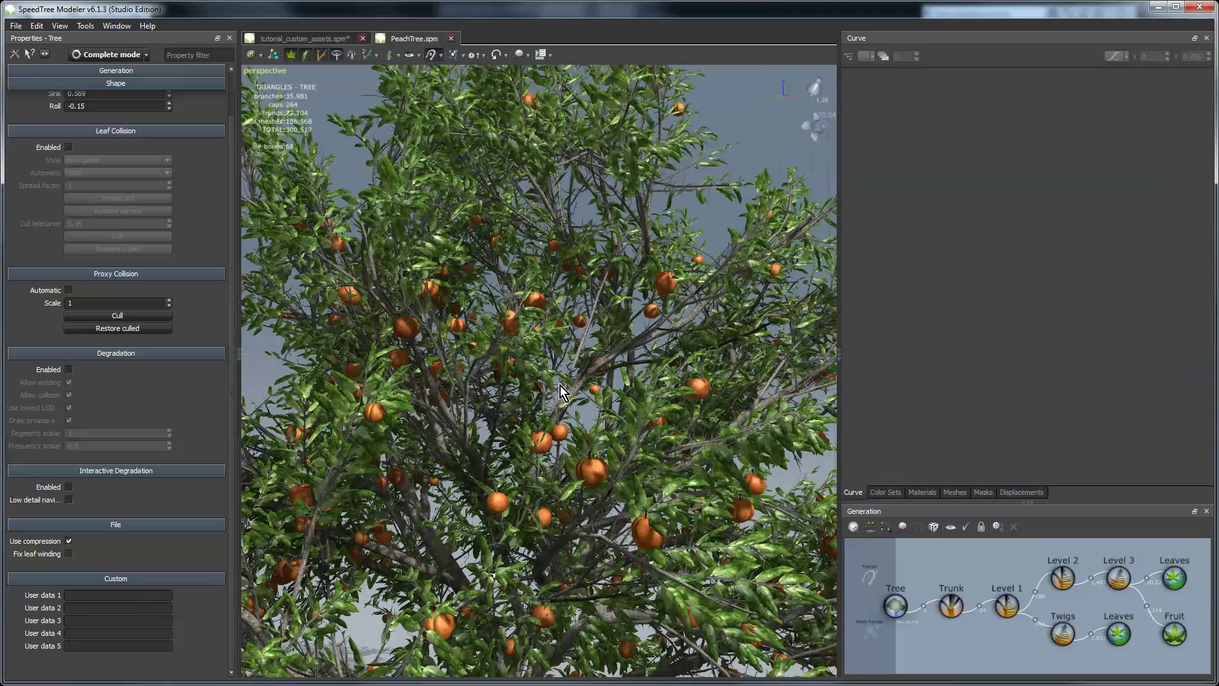
Step: Show the peach tree's meshes and highlight the selected fruit as wireframe
click(954, 493)
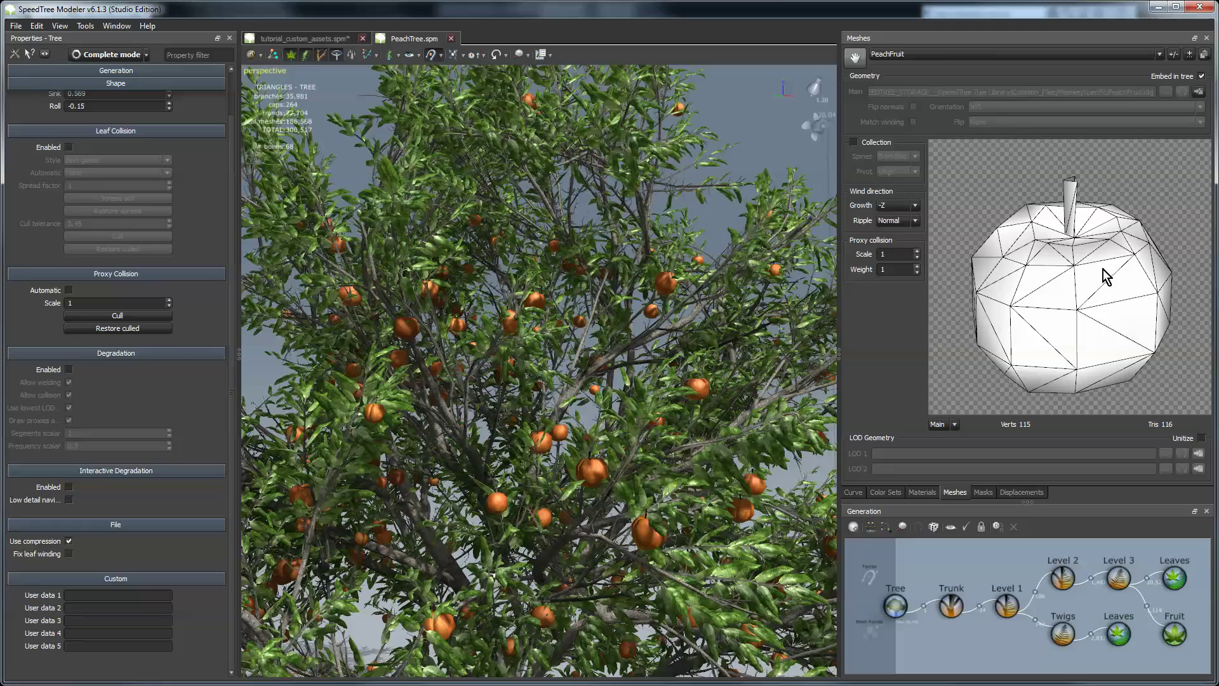
scroll(646, 350, down, 5)
drag(650, 328, 631, 344)
click(616, 420)
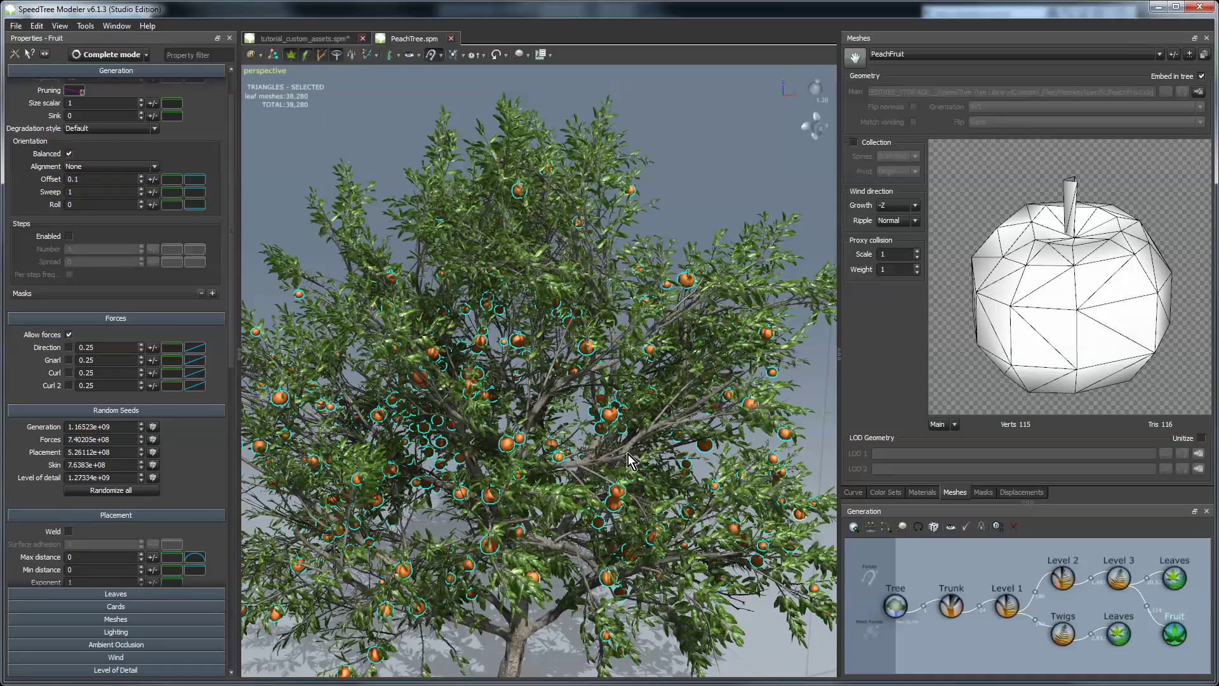
click(390, 62)
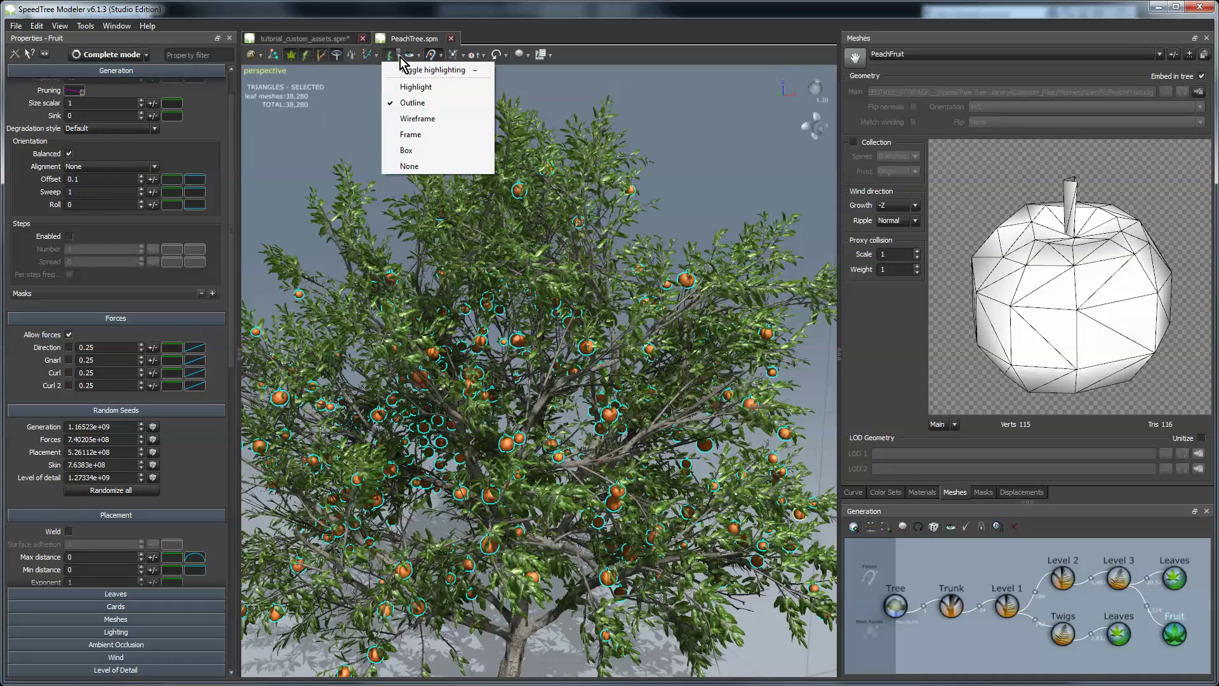
click(422, 120)
scroll(604, 343, up, 2)
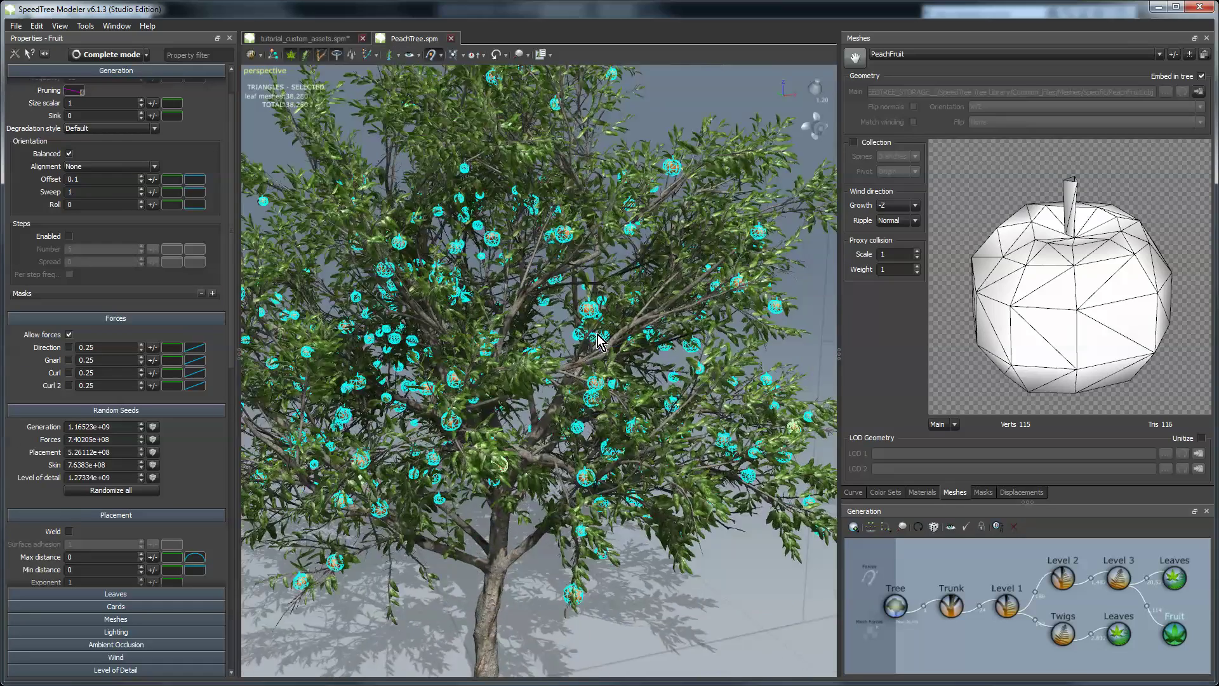
scroll(594, 360, up, 3)
scroll(594, 361, down, 1)
Step: Inspect the PeachLeaf_1, PeachLeaf_2, Branches_03 and Branches_04 meshes, ending on PeachLeaf_1
click(971, 57)
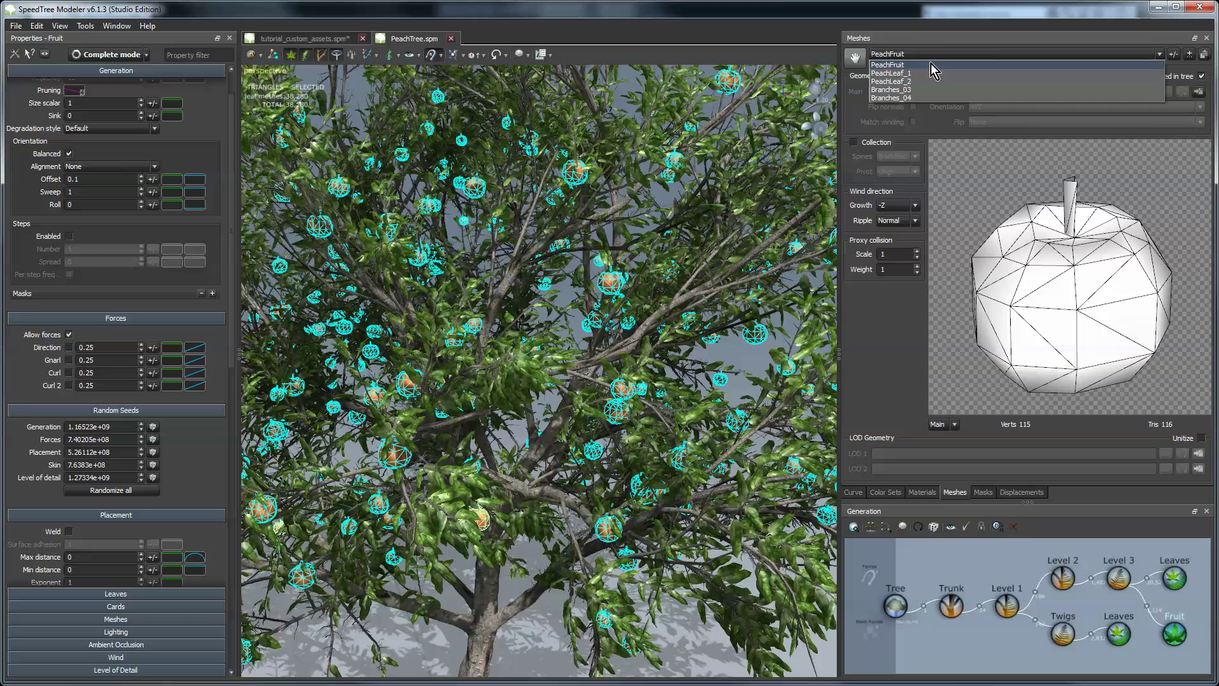
click(919, 74)
click(922, 57)
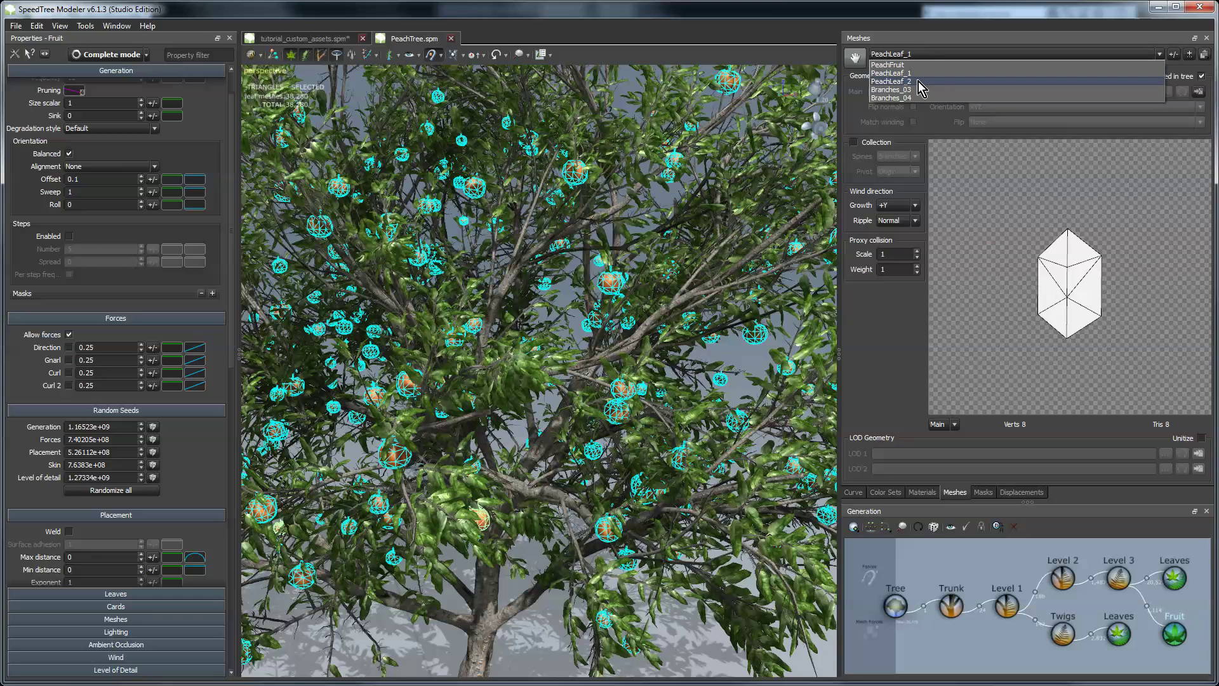
click(918, 81)
click(914, 55)
click(913, 90)
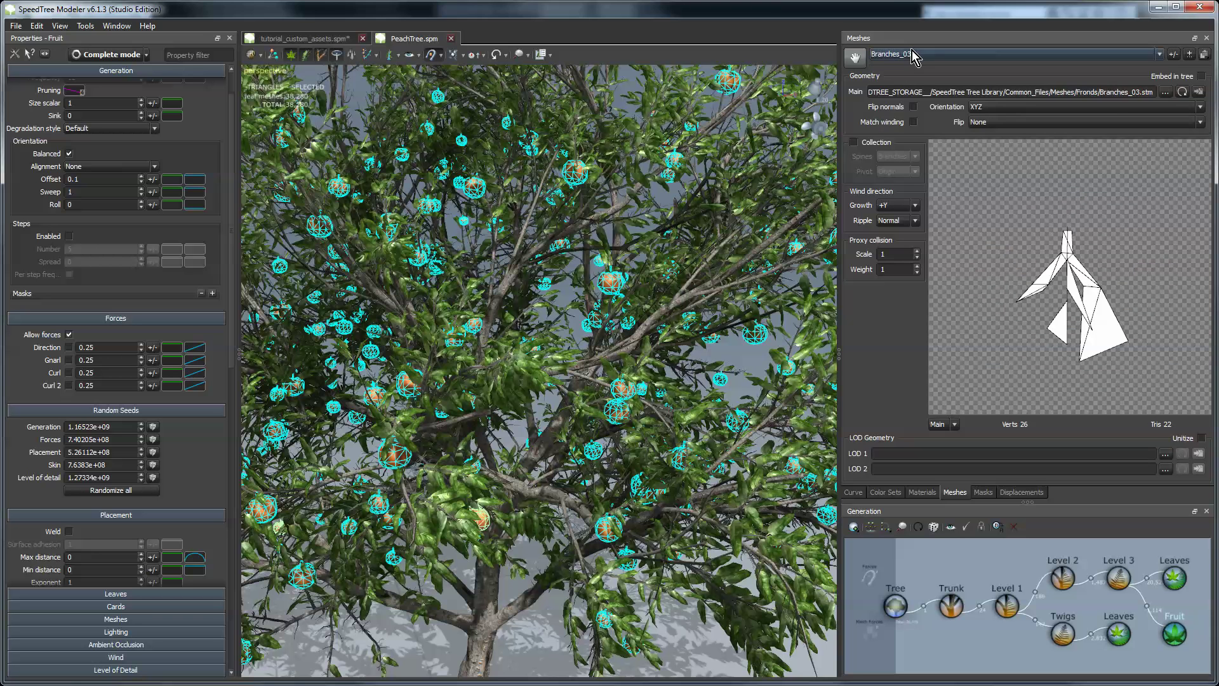
click(914, 56)
click(913, 98)
click(913, 57)
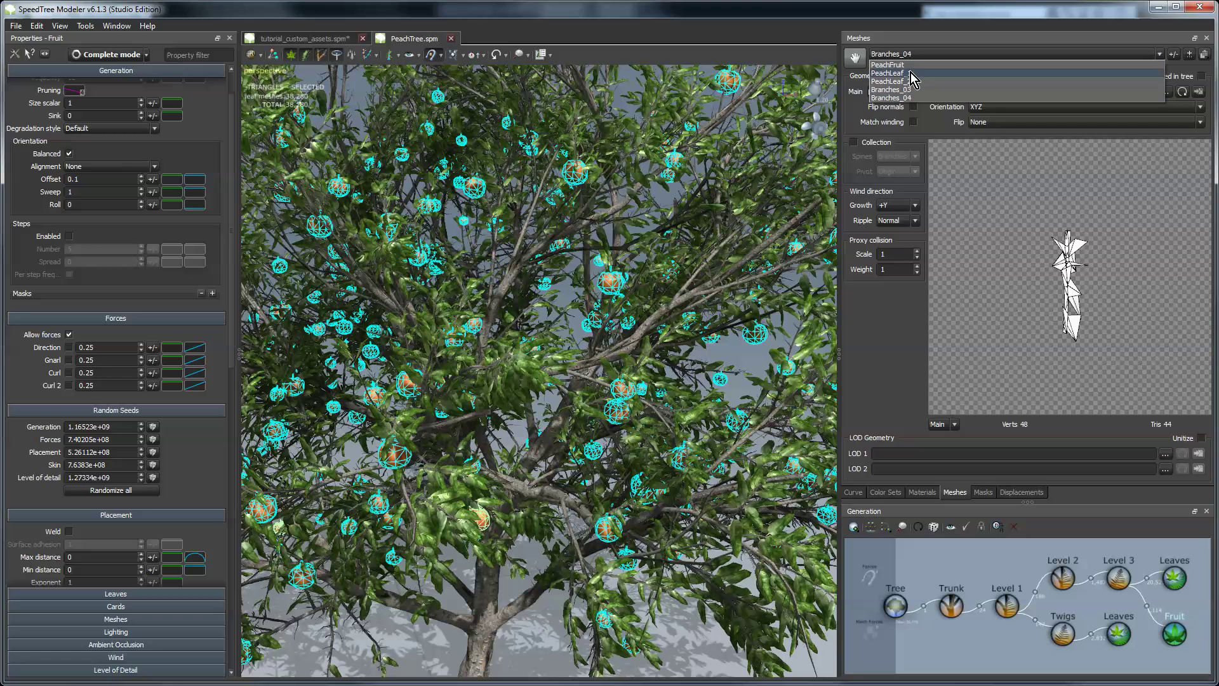
click(912, 74)
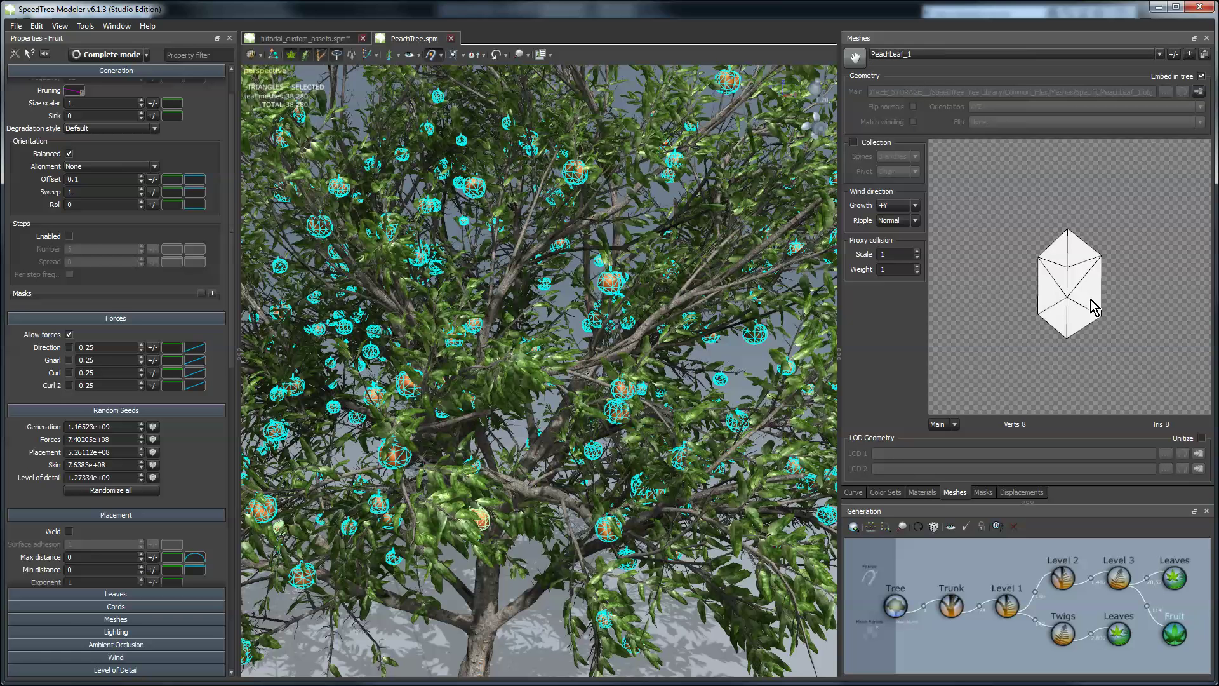
Step: Show the PeachLeaf material with its 256x512 PeachLeaf.tga diffuse, then deselect Leaves to view the whole tree
click(922, 492)
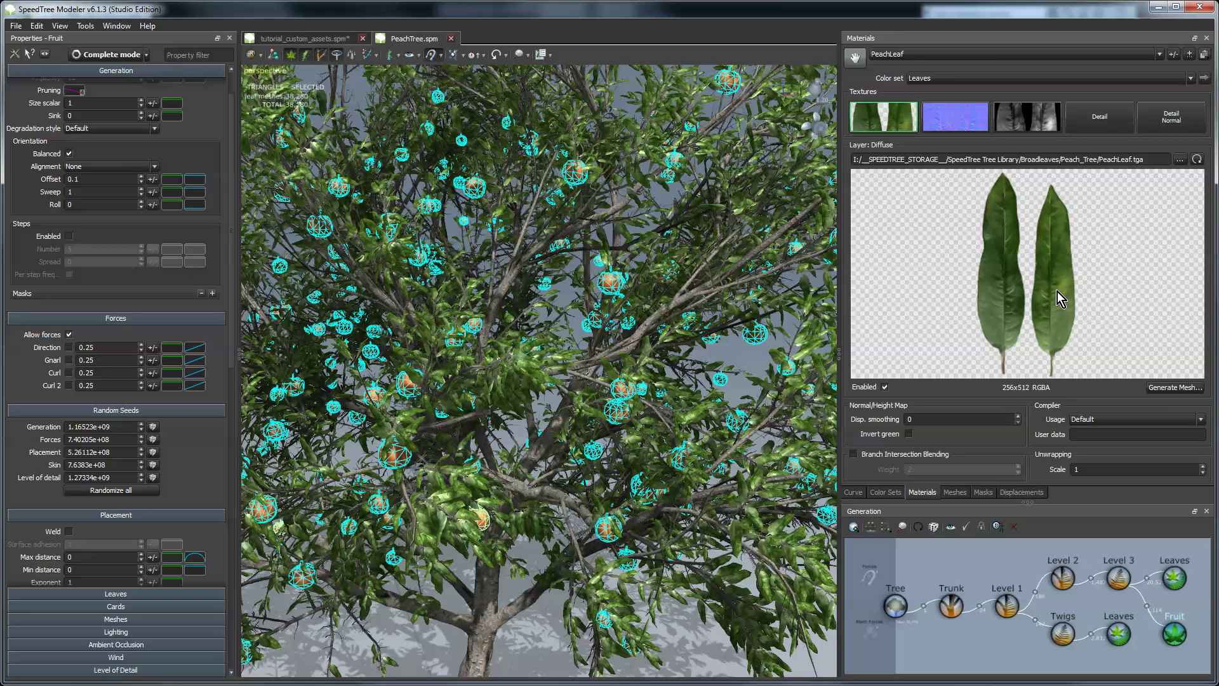
click(1175, 578)
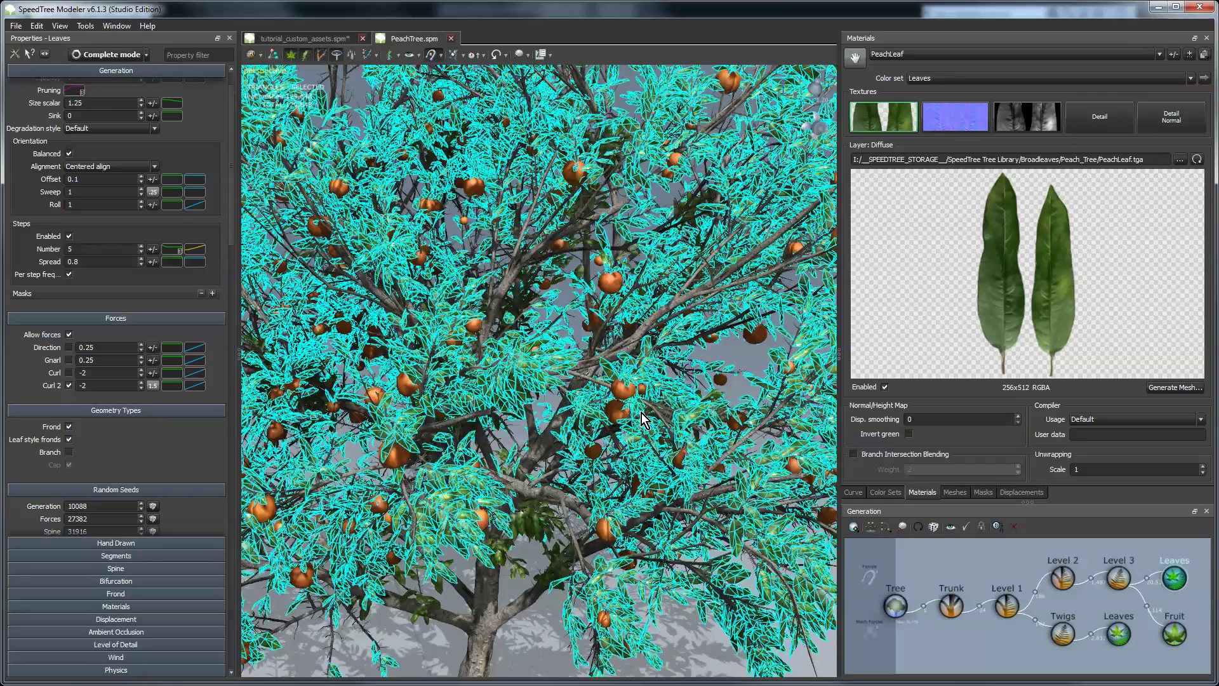
scroll(714, 419, up, 8)
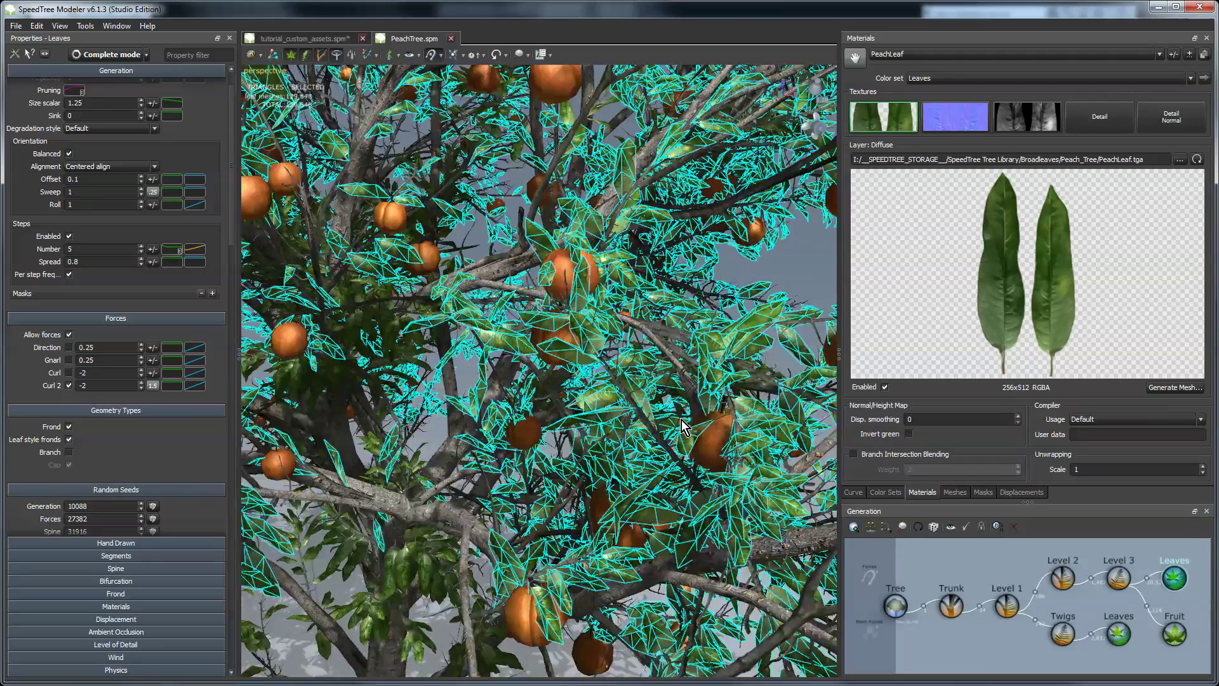
scroll(682, 417, down, 5)
scroll(683, 416, up, 5)
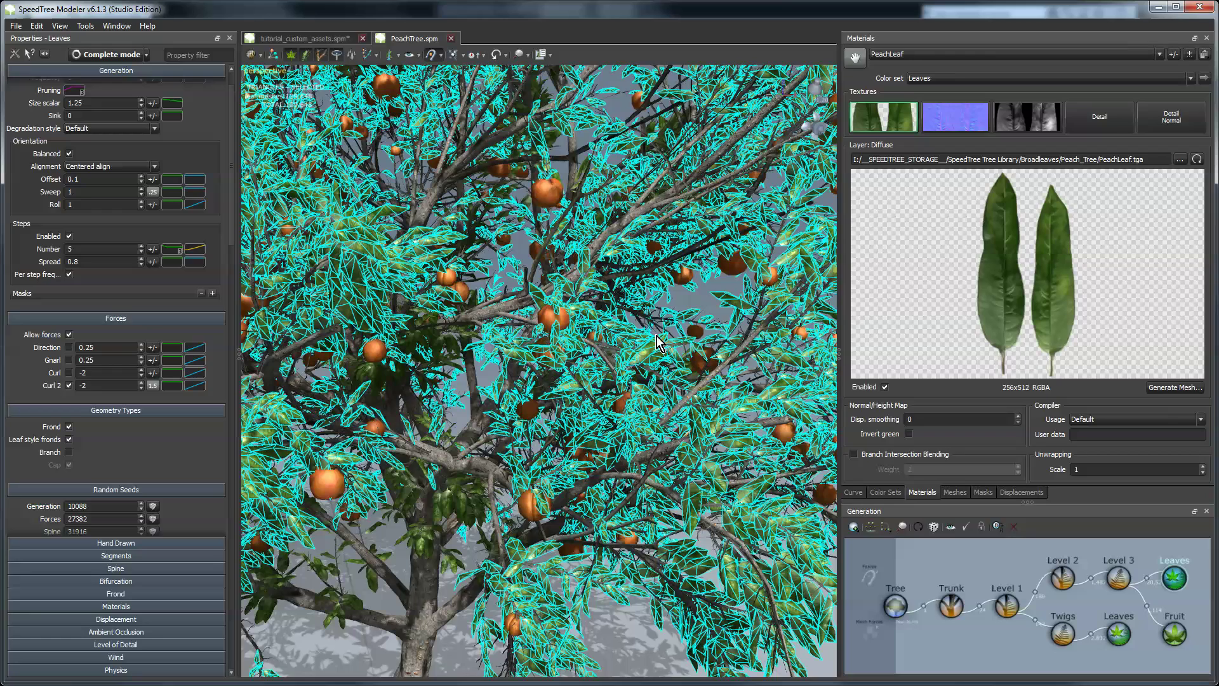
scroll(814, 244, down, 5)
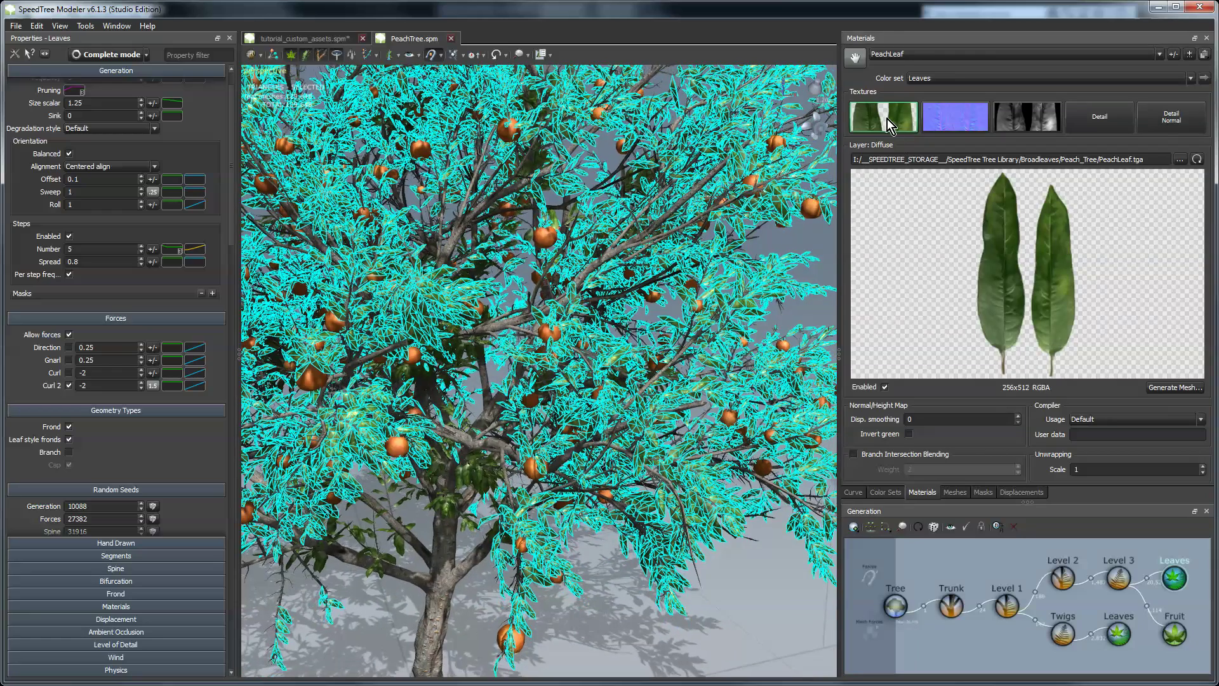
click(791, 251)
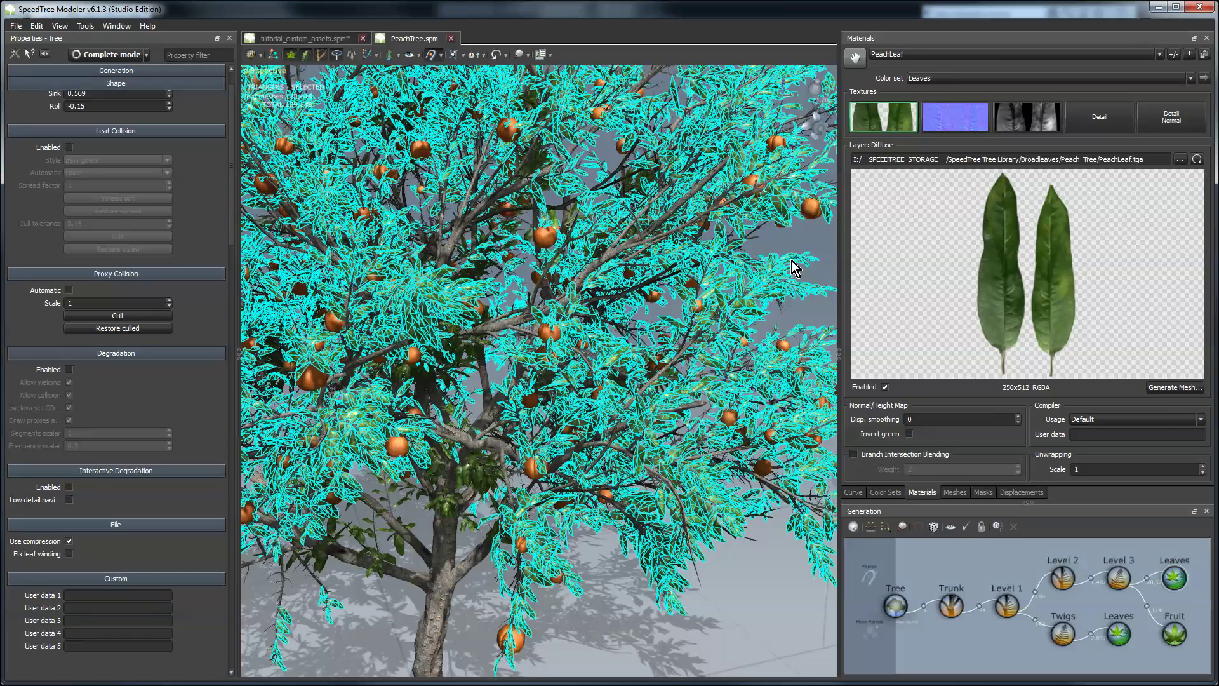
scroll(717, 333, down, 5)
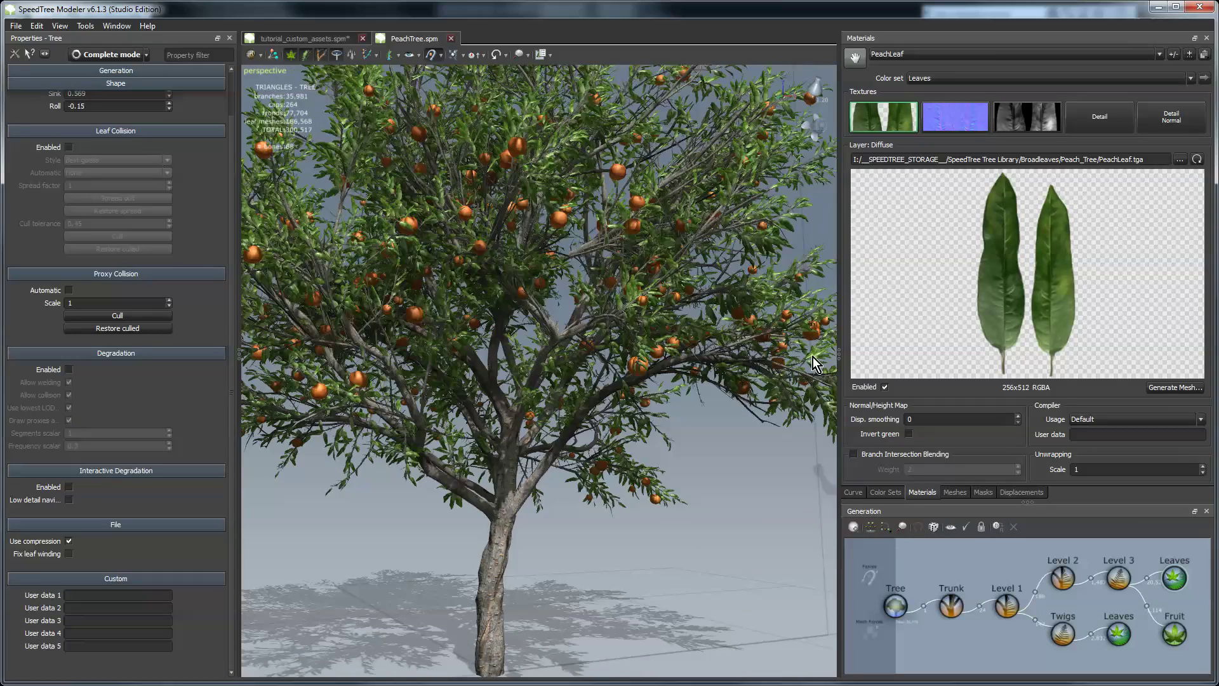
Step: Switch to PeachBark and inspect its normal, bark-scar detail and detail normal layers on the trunk
click(902, 56)
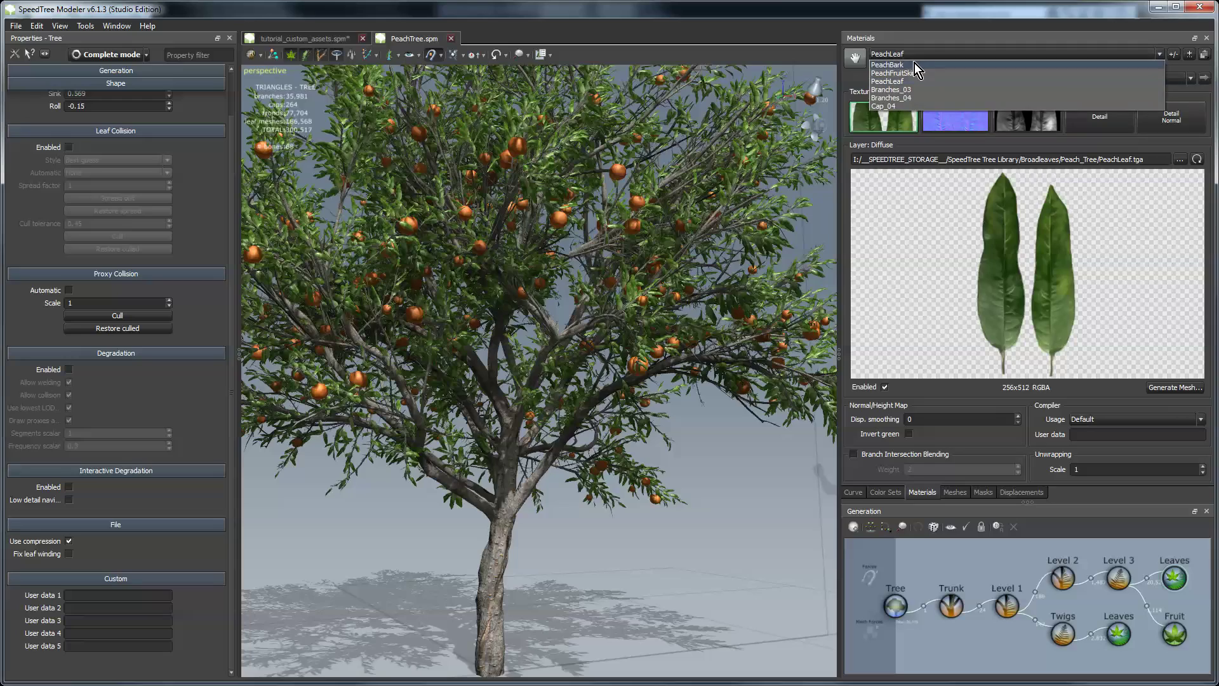
click(914, 64)
drag(658, 442, 677, 392)
scroll(677, 392, up, 10)
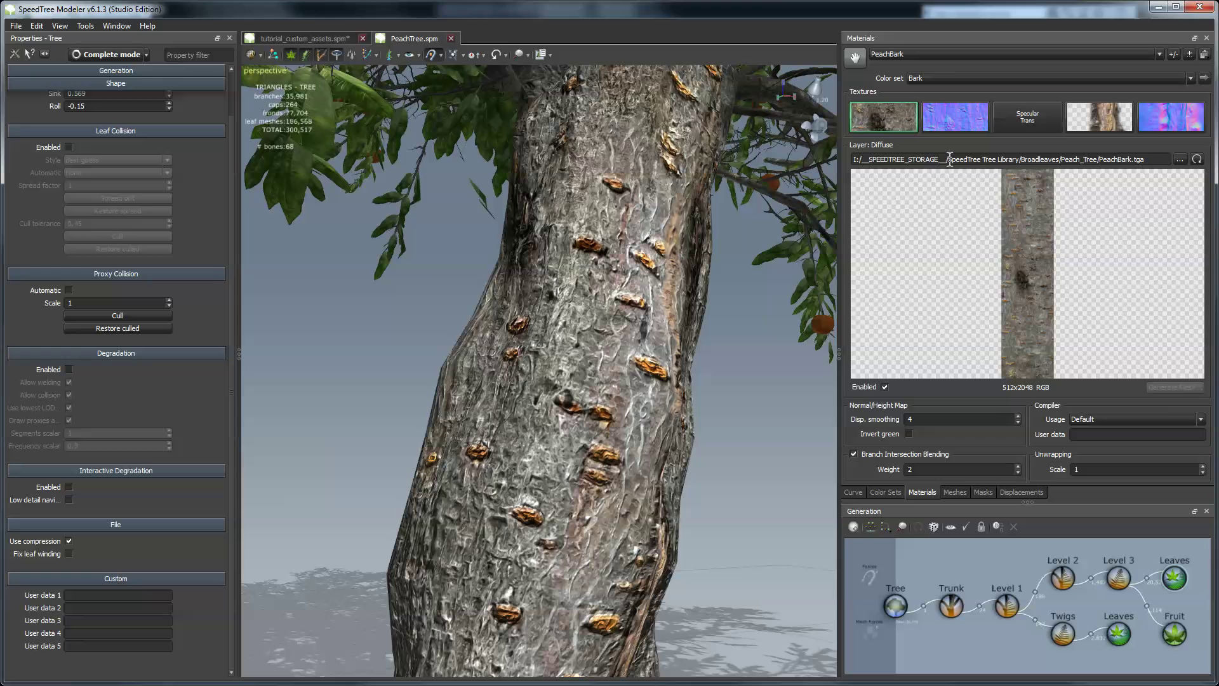
click(938, 120)
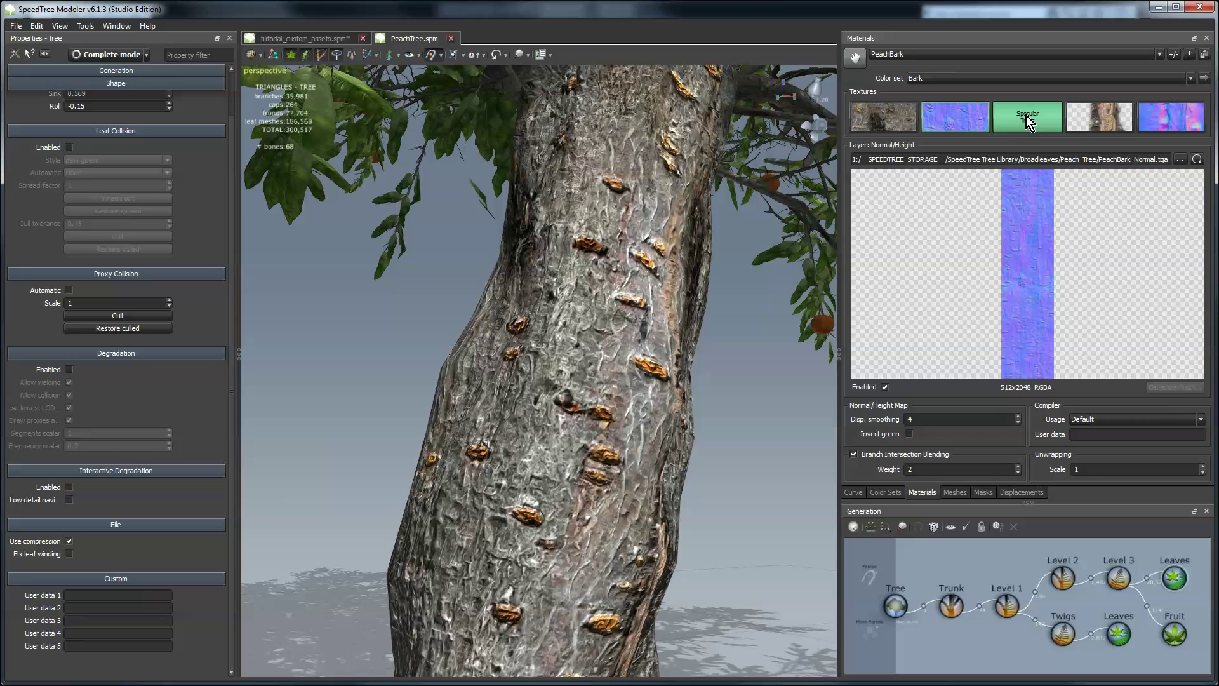
click(1091, 118)
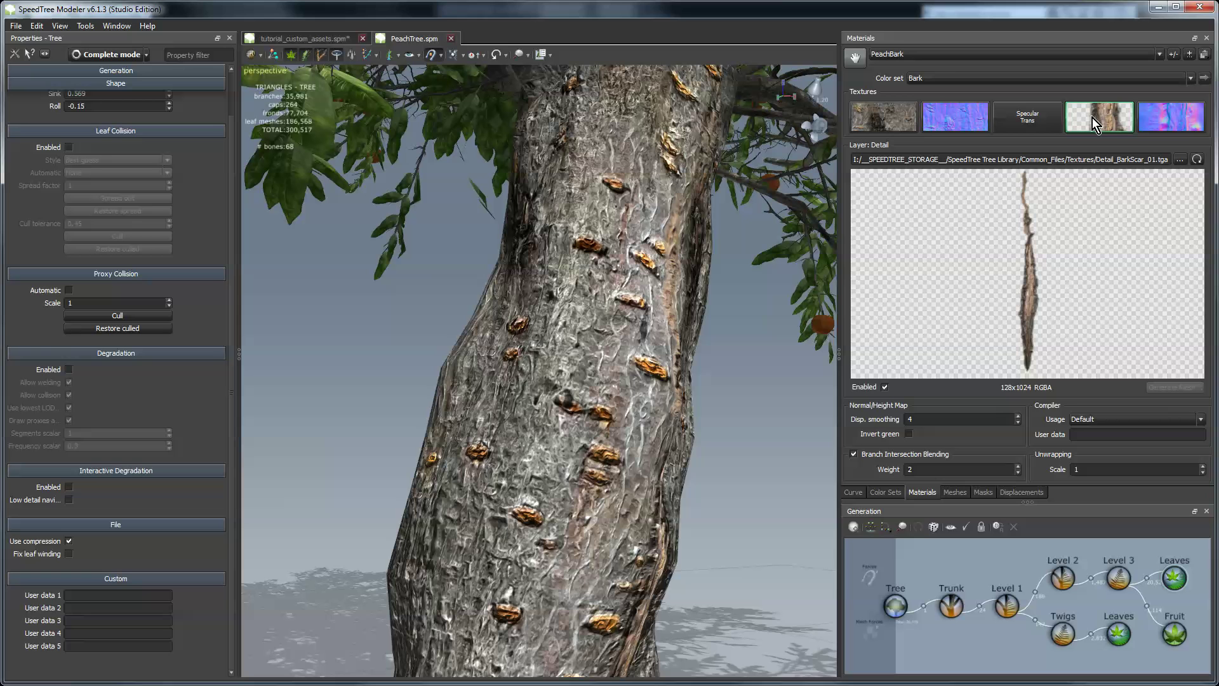
click(1175, 118)
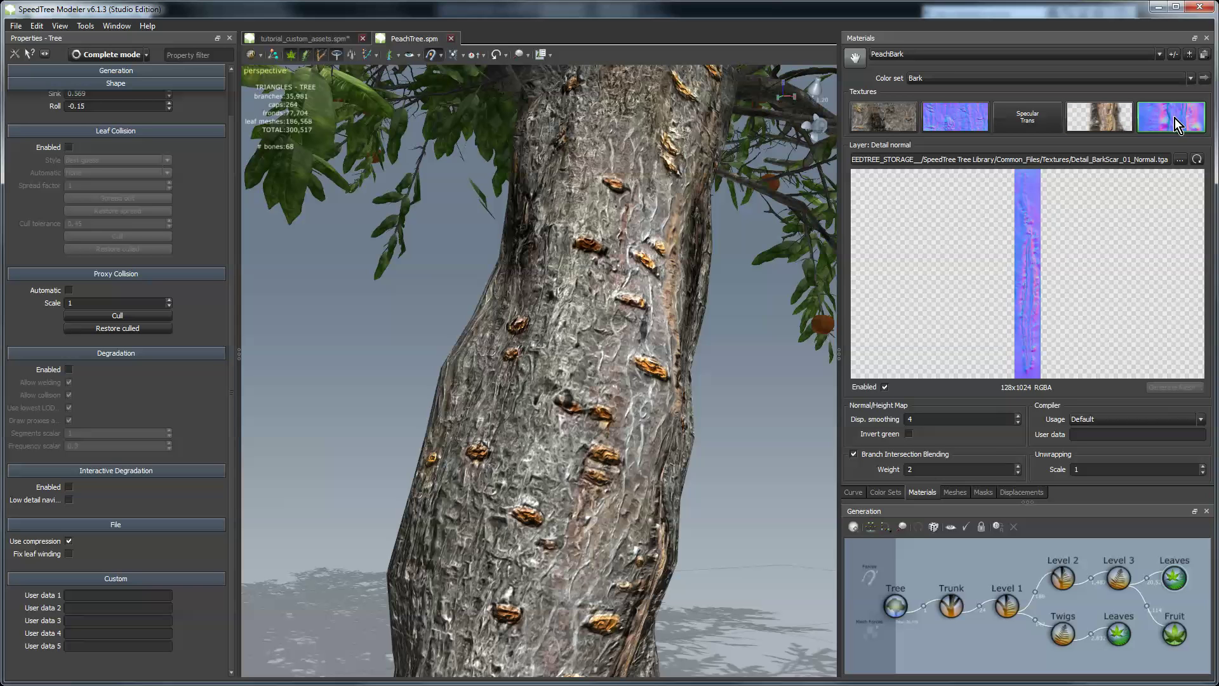
click(949, 115)
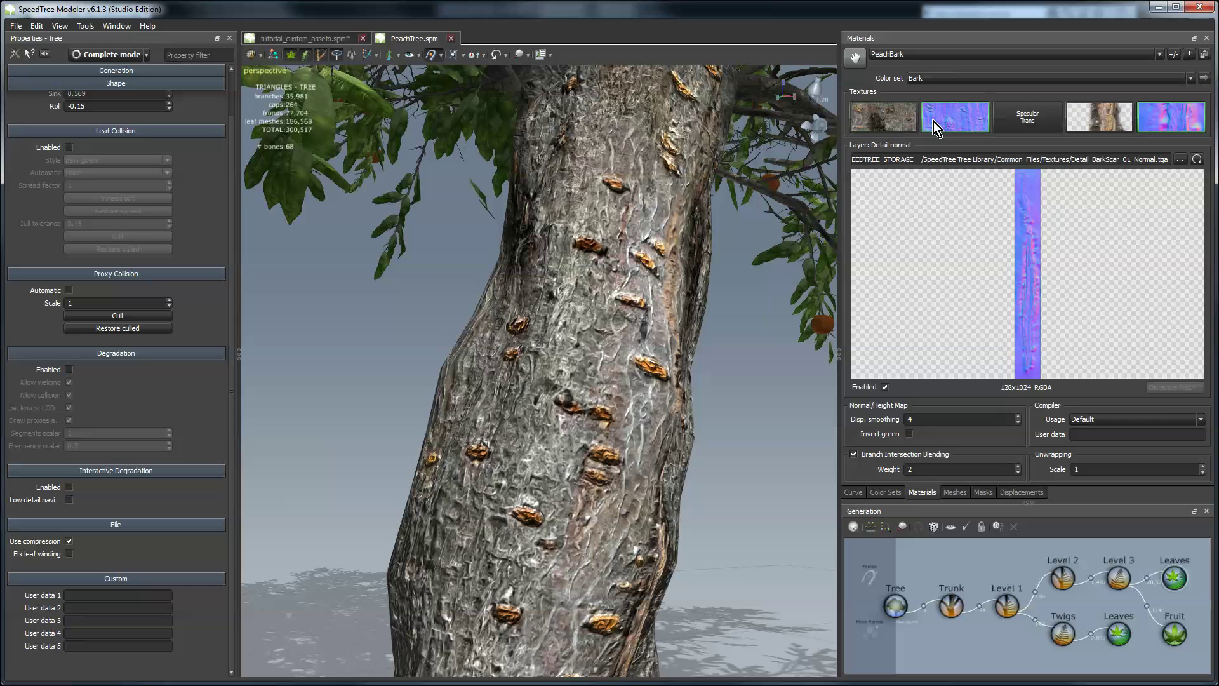
Step: Toggle the bark normal map off and on to compare, leaving it enabled
click(885, 387)
click(885, 387)
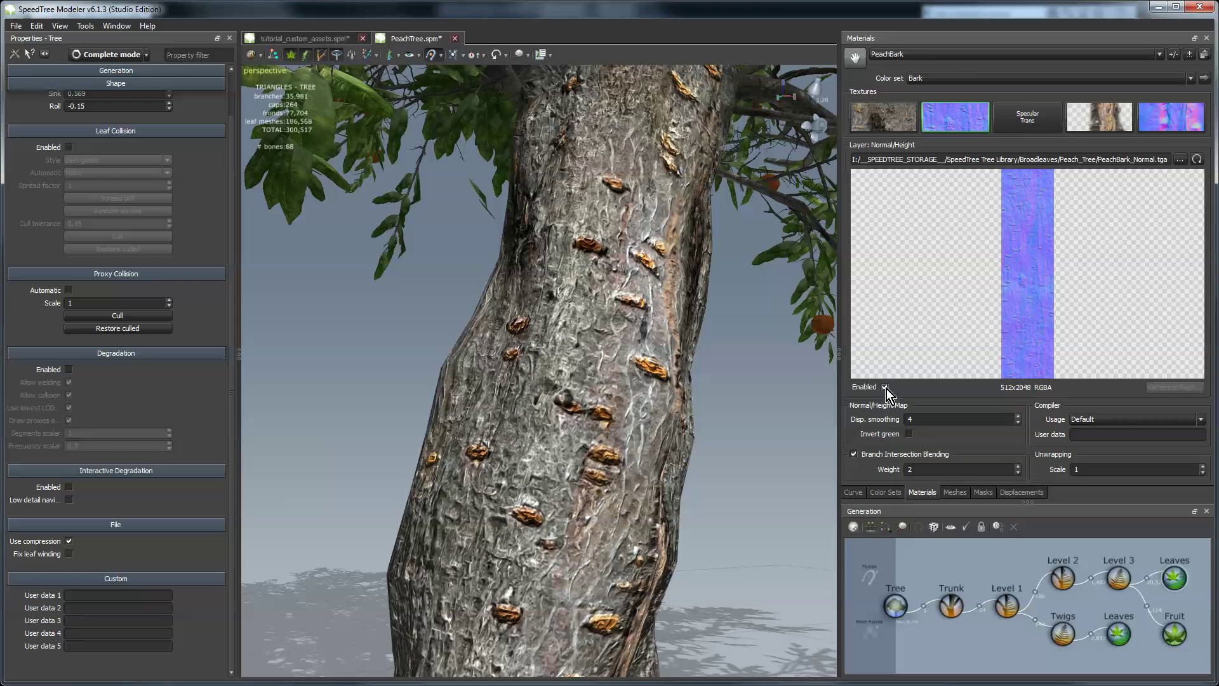
click(886, 387)
click(885, 387)
click(885, 387)
click(885, 388)
Step: Toggle the Detail_BarkScar_01.tga bark-scar layer off and on, leaving it enabled
click(1100, 122)
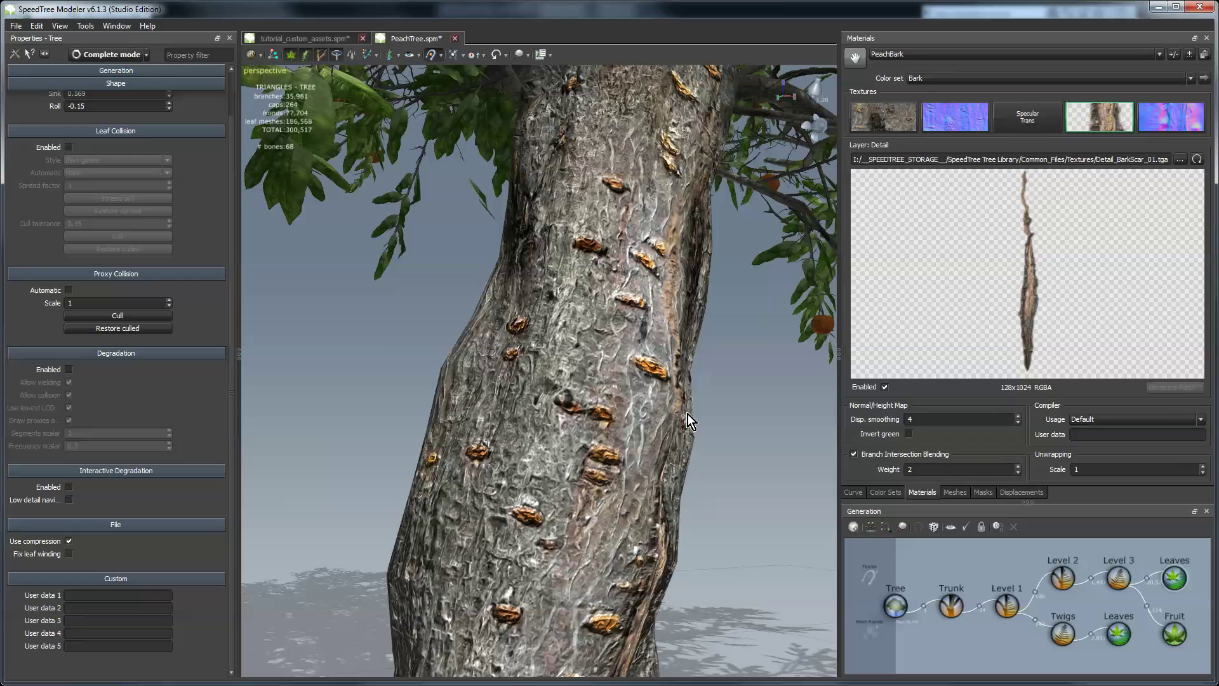
drag(688, 414, 692, 299)
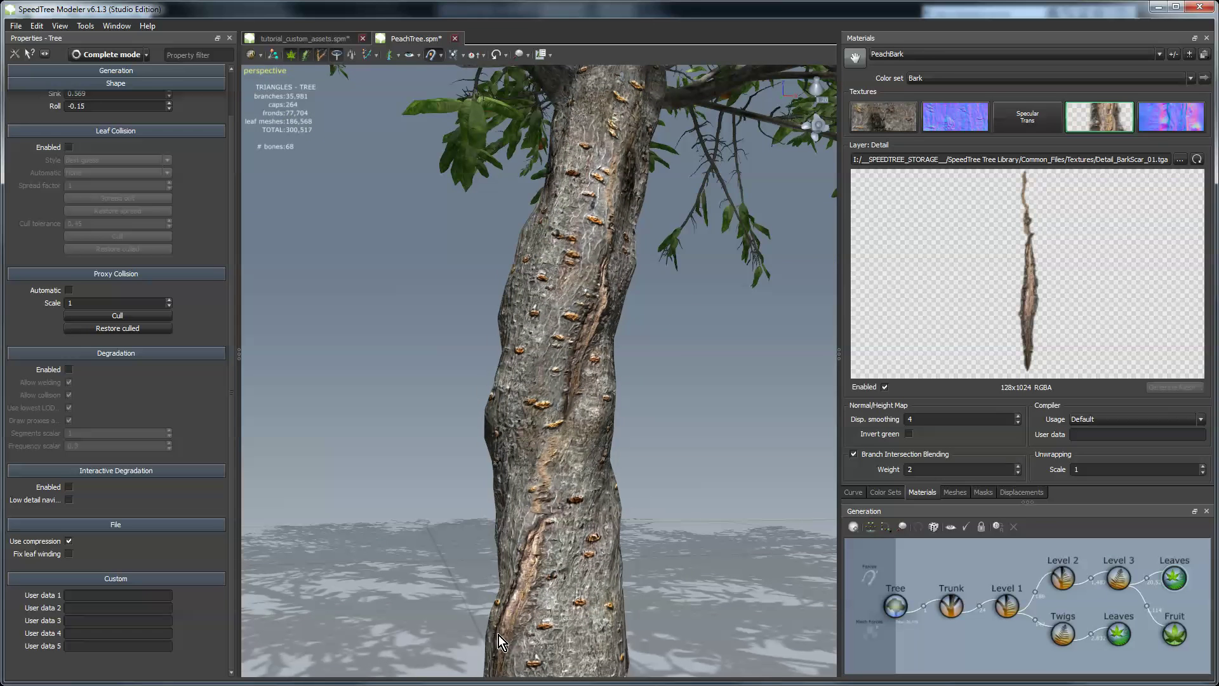
click(886, 387)
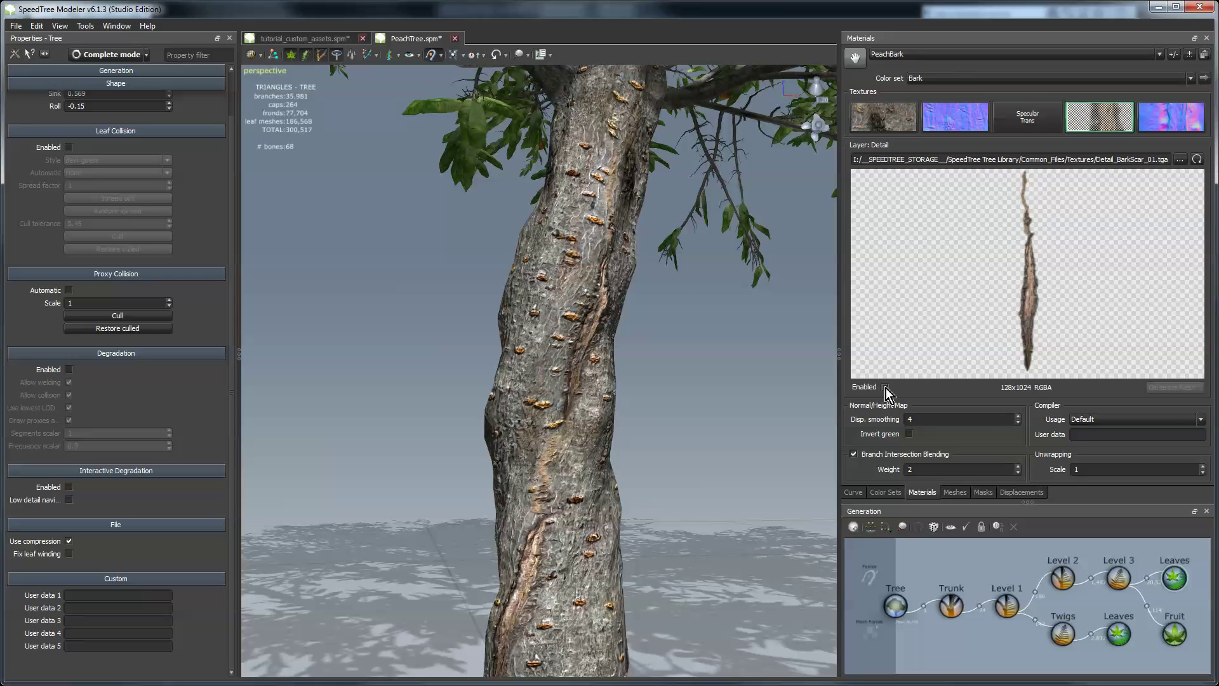
click(886, 387)
click(886, 387)
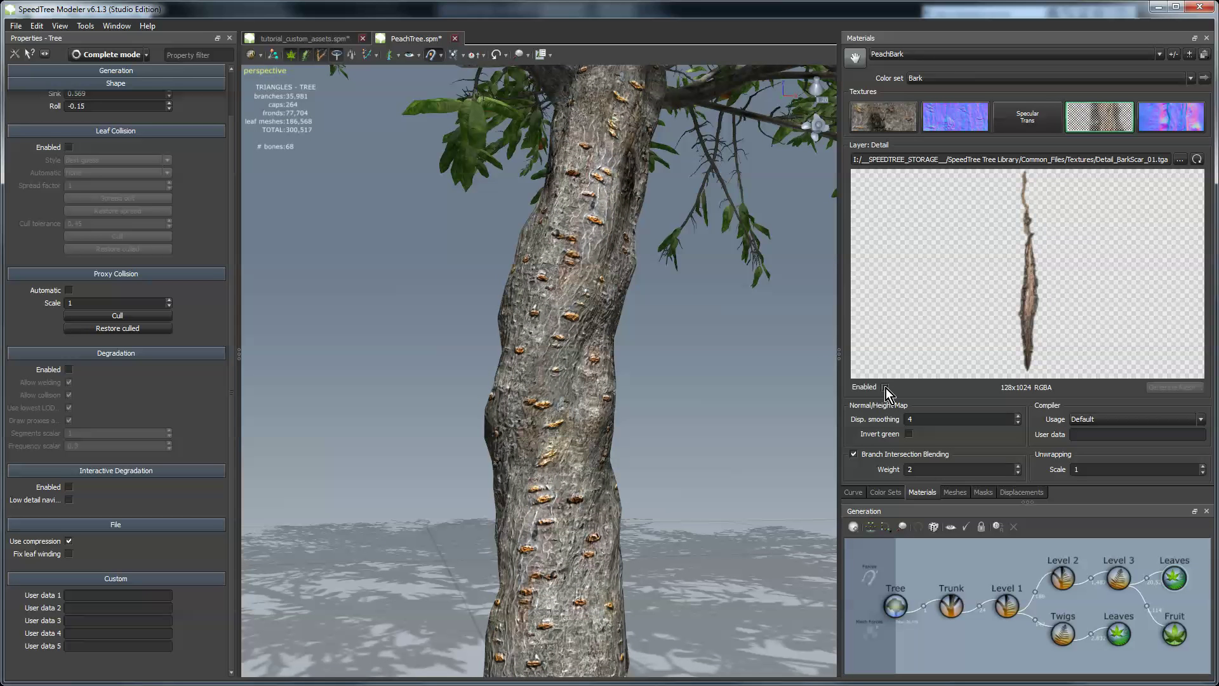
click(886, 387)
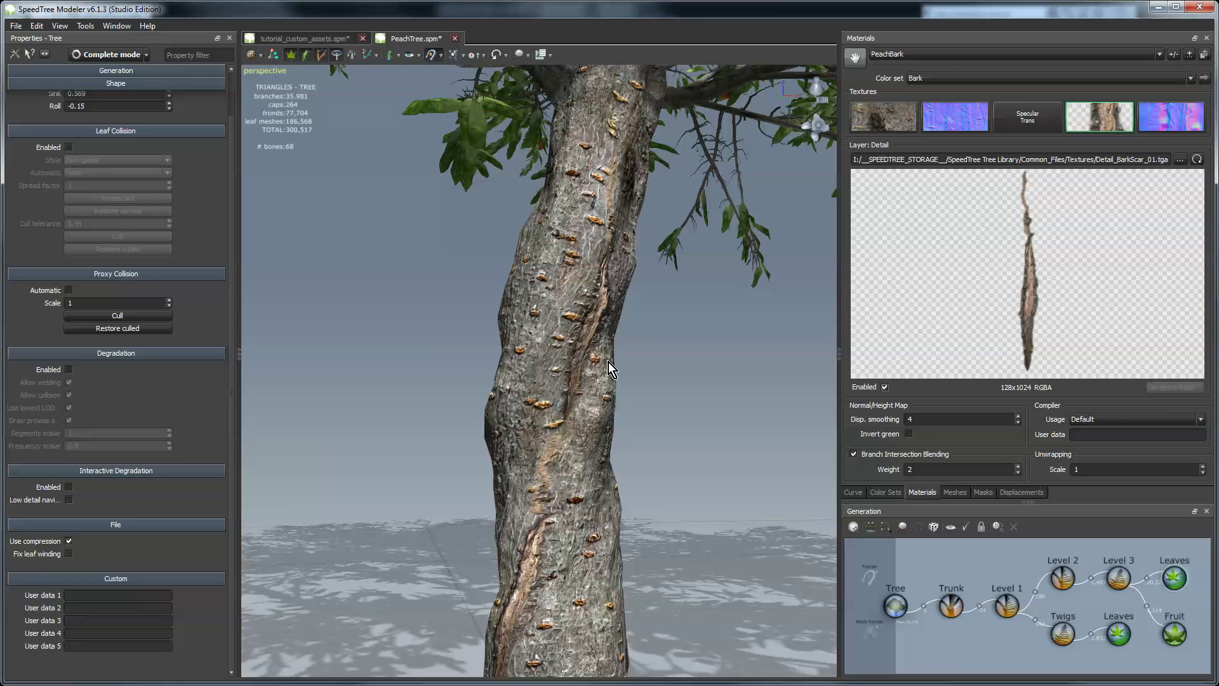
Step: Switch to PeachLeaf and view its diffuse, normal and PeachLeaf_Spec.tga specular/transmission layers
click(913, 54)
click(916, 99)
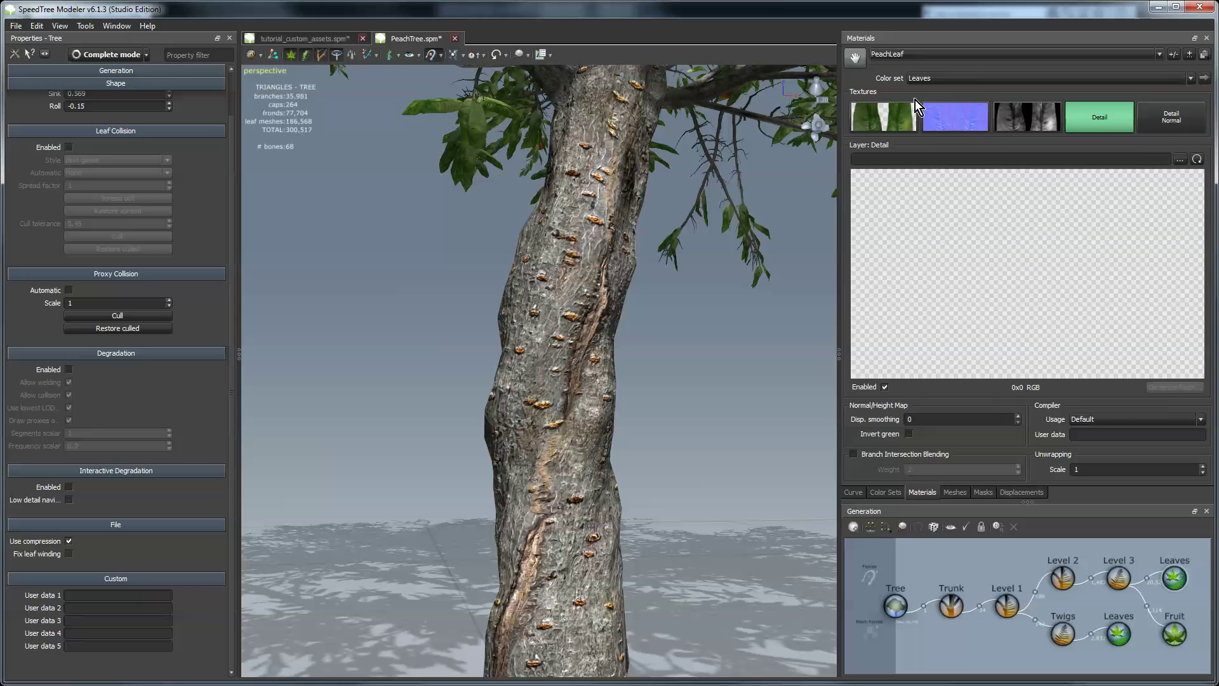
click(900, 124)
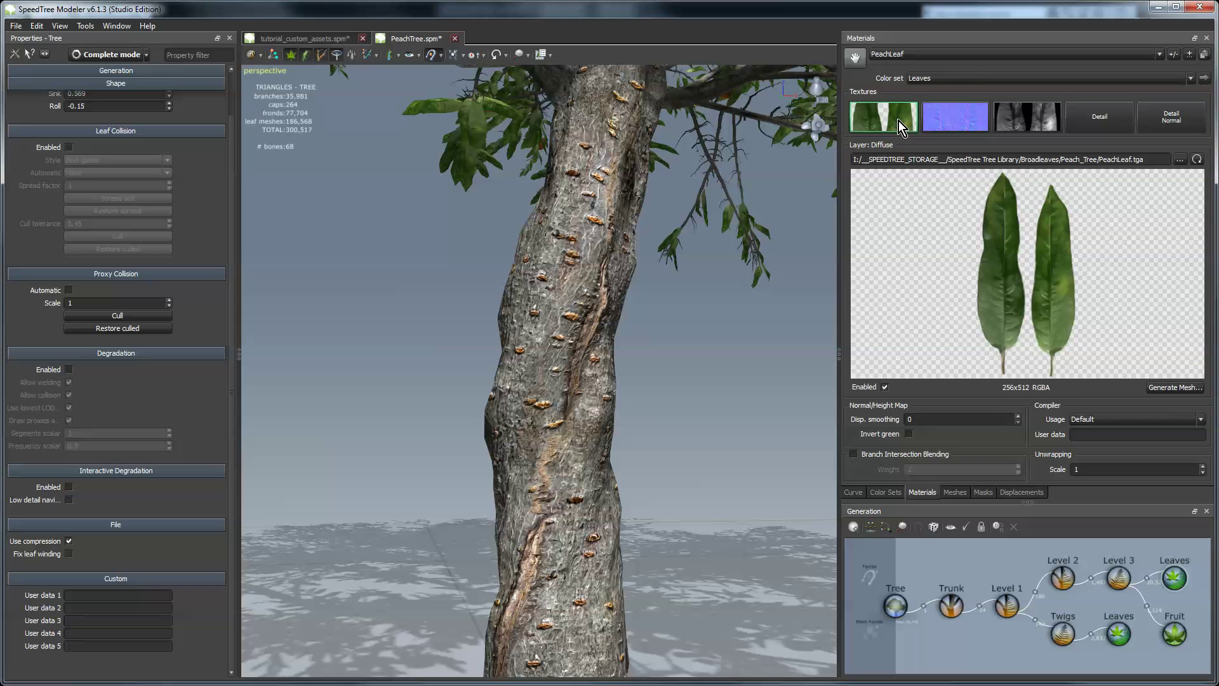
click(945, 111)
click(1036, 119)
scroll(714, 376, down, 3)
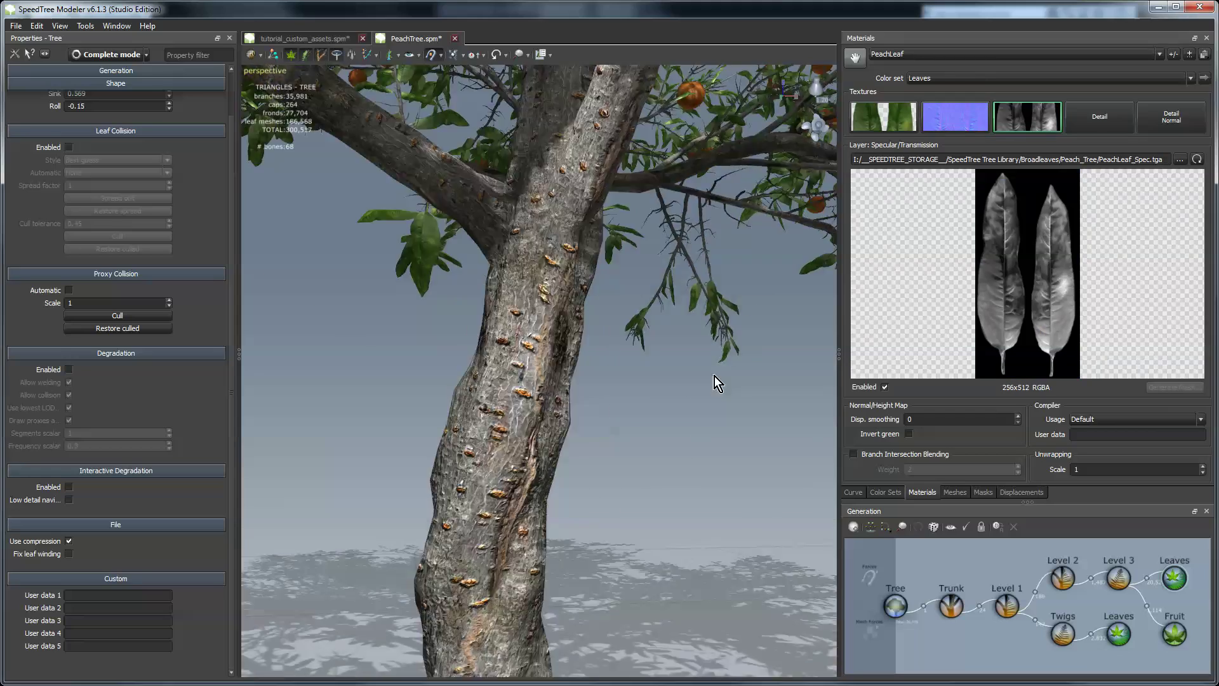
scroll(714, 376, down, 5)
scroll(722, 371, up, 4)
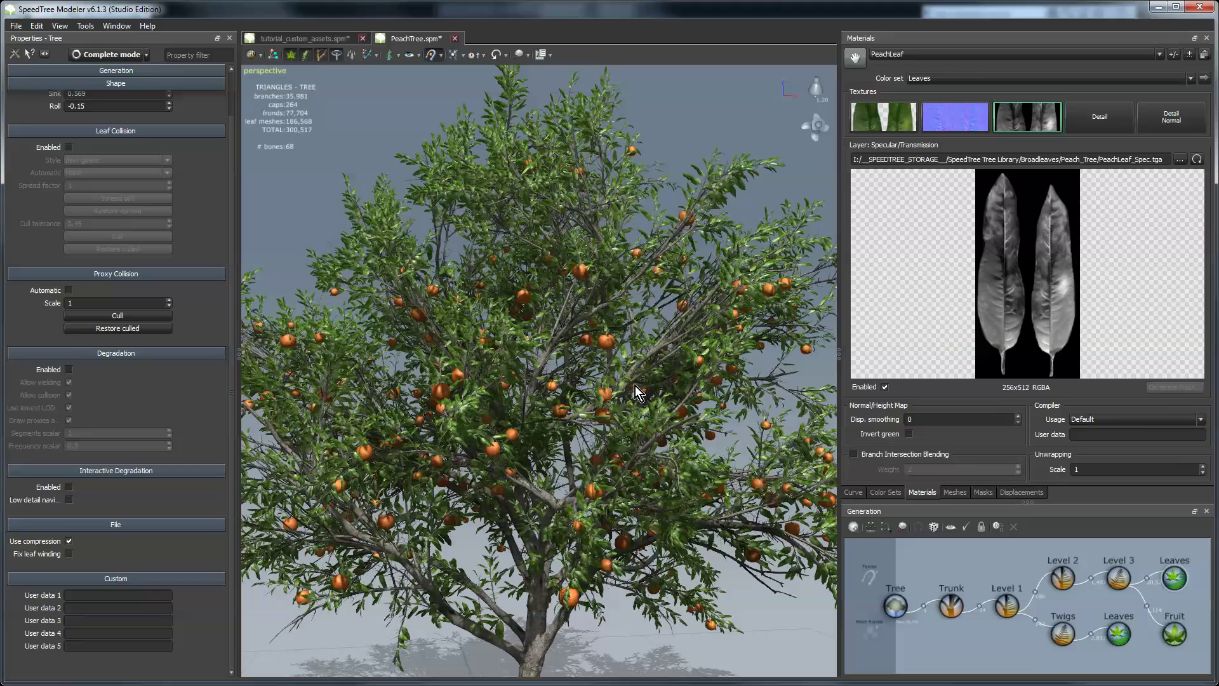
scroll(646, 386, up, 6)
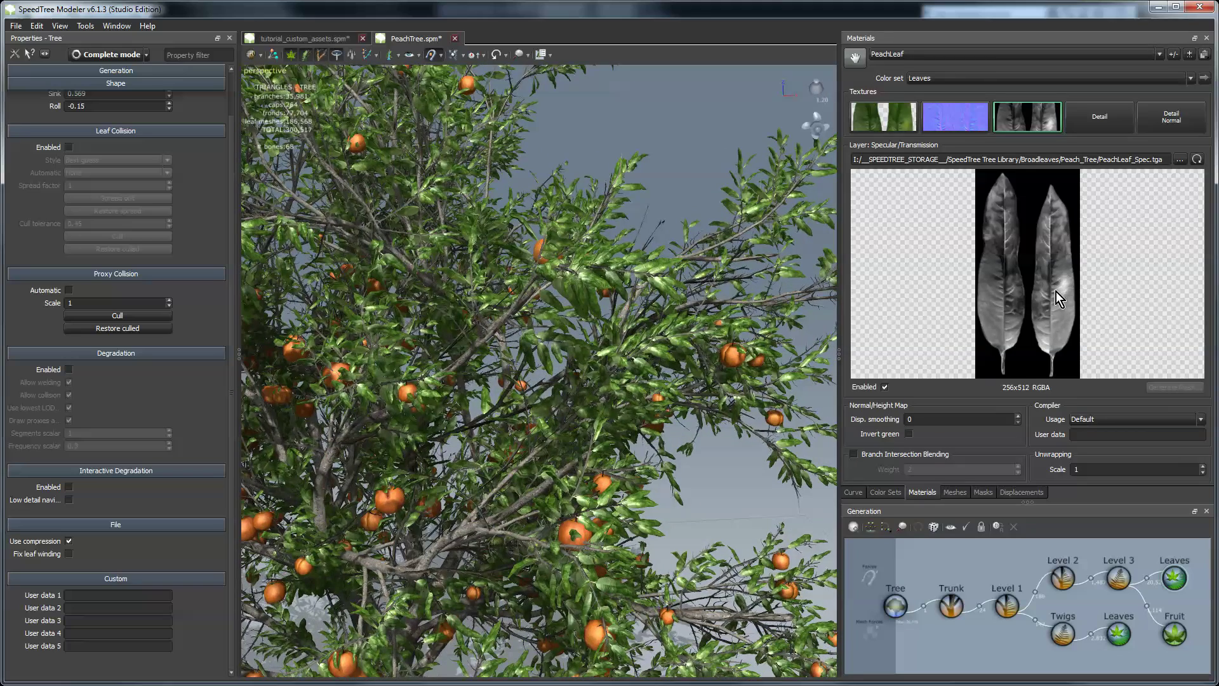
Step: Preview the specular/transmission texture's alpha channel, then adjust the lighting and zoom onto single leaves
right_click(1025, 237)
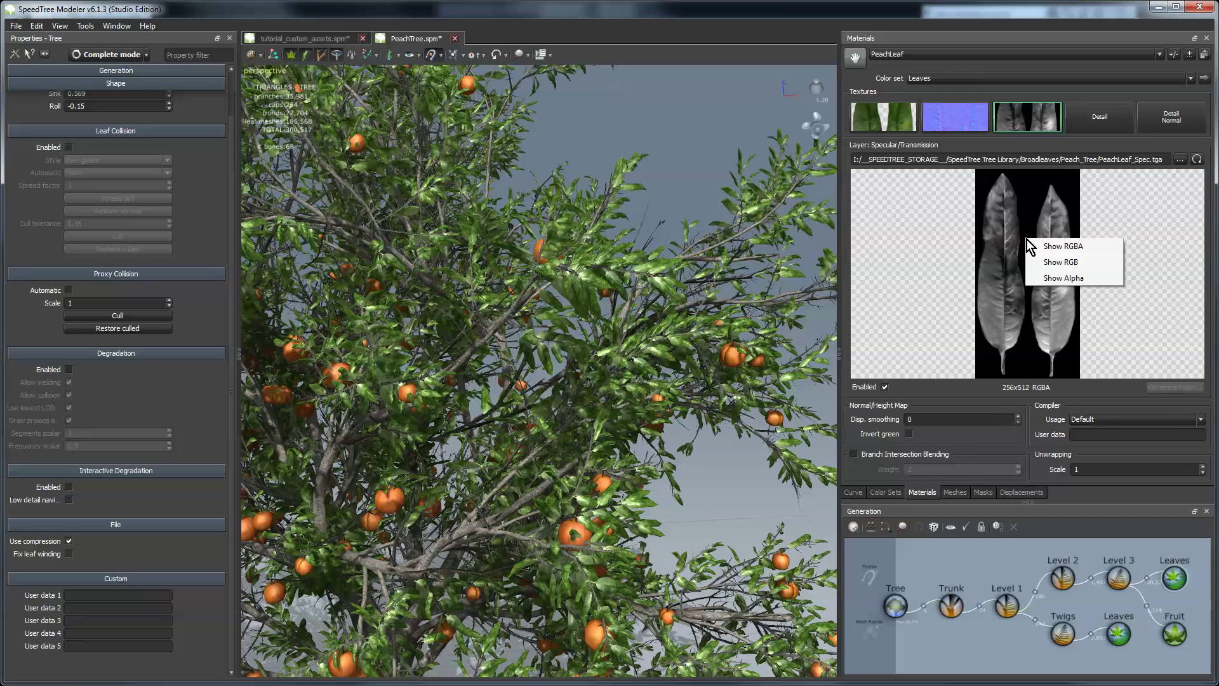
click(1084, 277)
scroll(690, 259, down, 6)
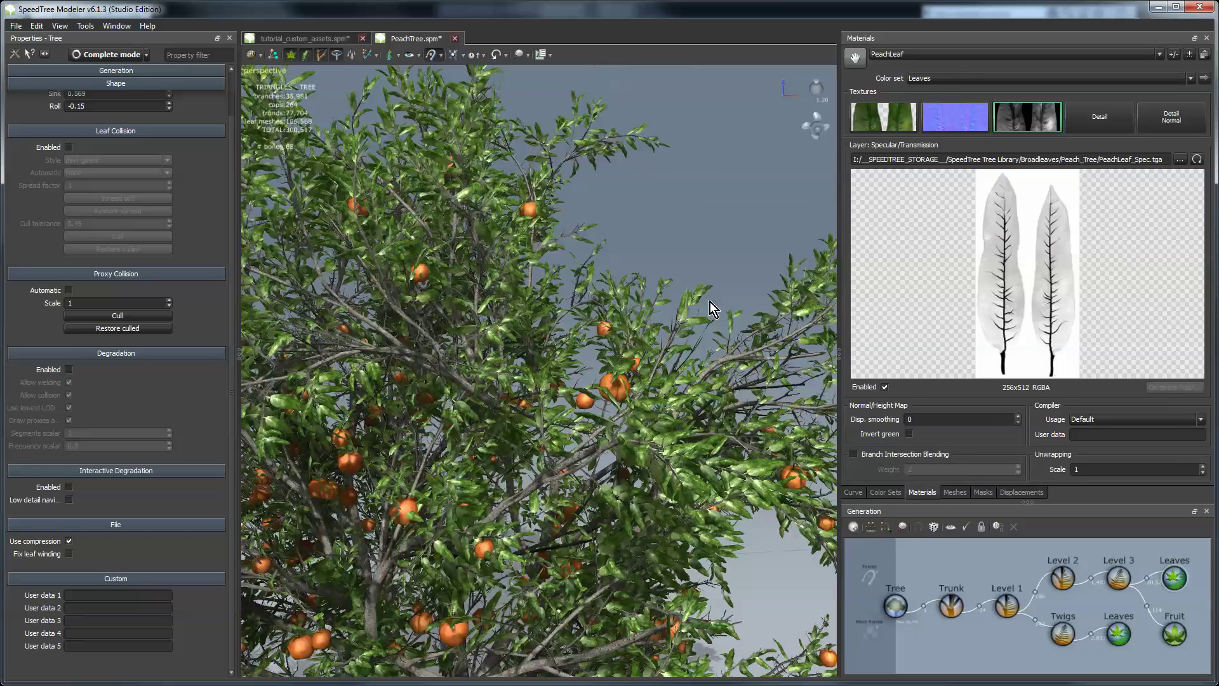
drag(683, 247, 789, 212)
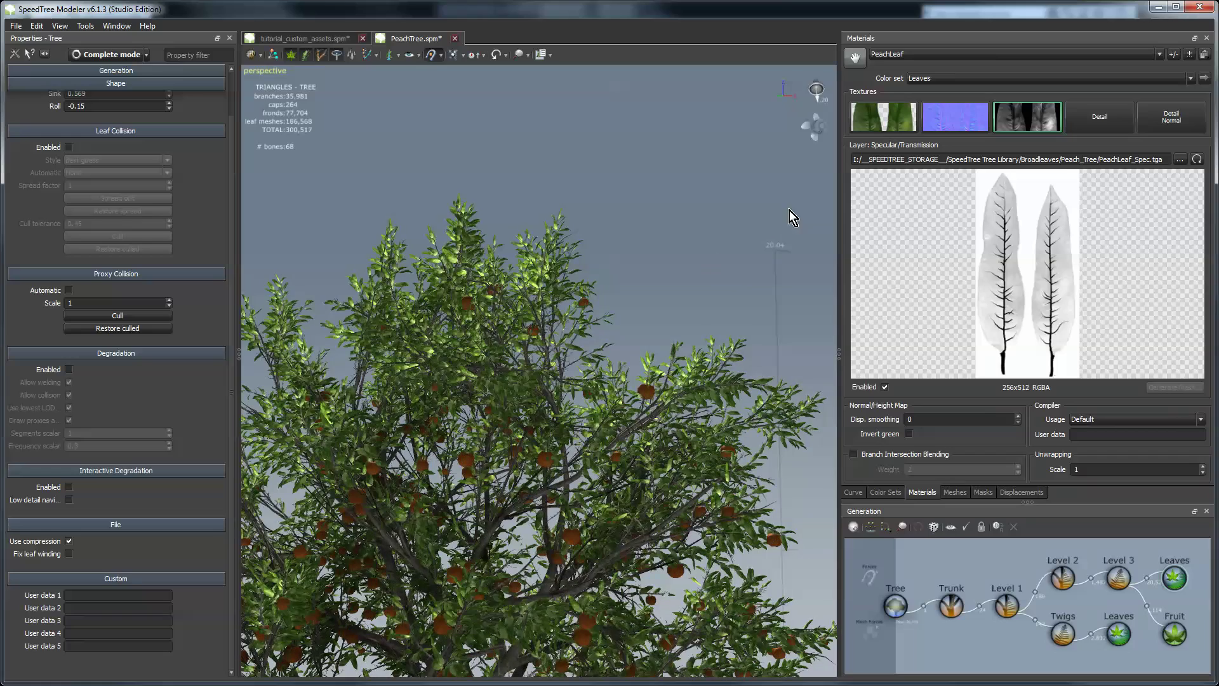
drag(550, 245, 643, 236)
right_drag(643, 244, 651, 362)
right_drag(654, 259, 623, 356)
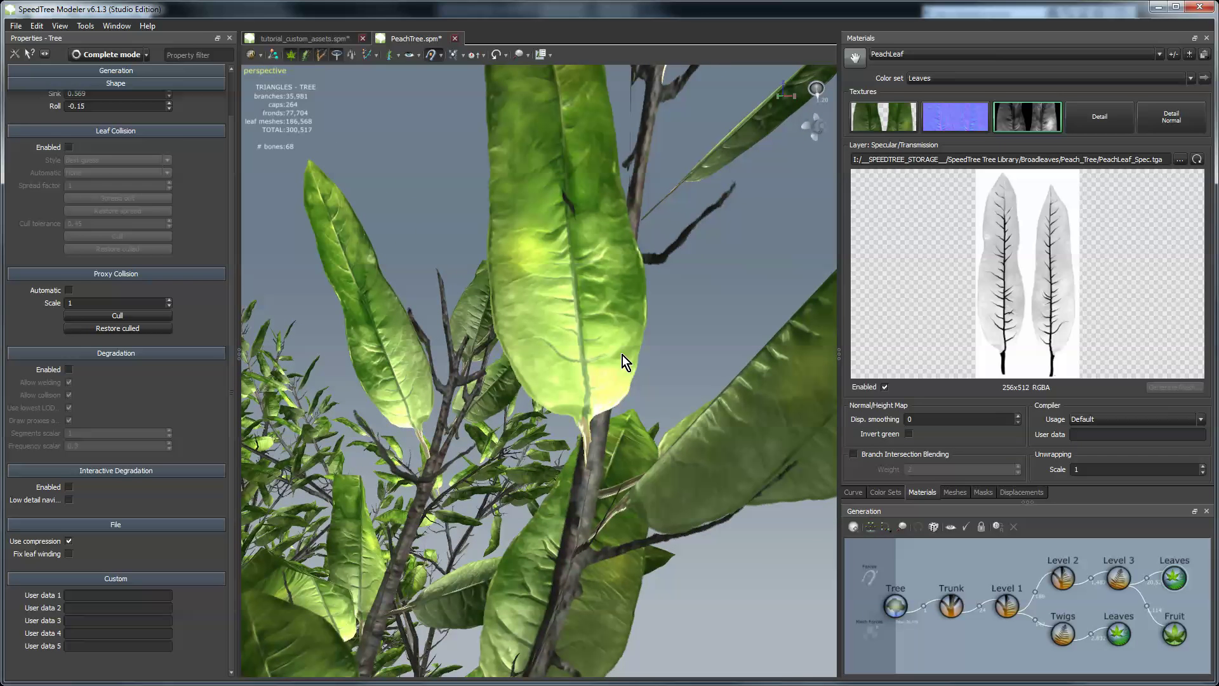
Step: Make the Leaves color set's transmission bright yellow, then view the whole peach tree
click(1204, 77)
click(915, 188)
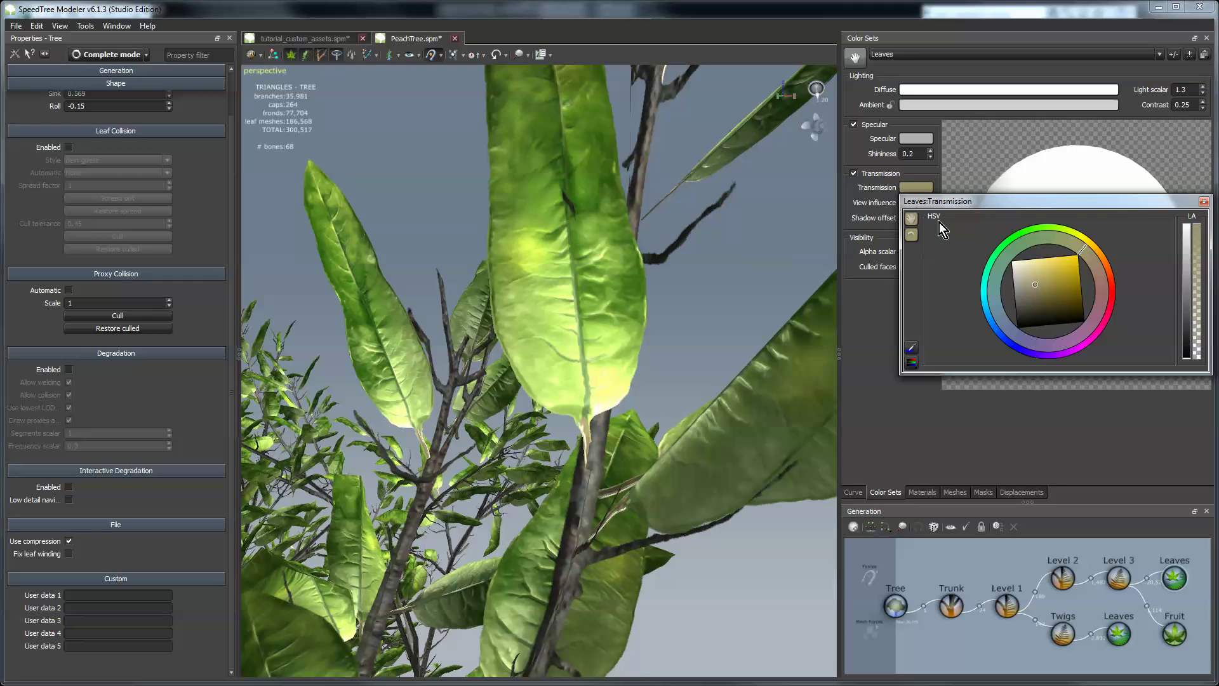
drag(1046, 280, 1085, 252)
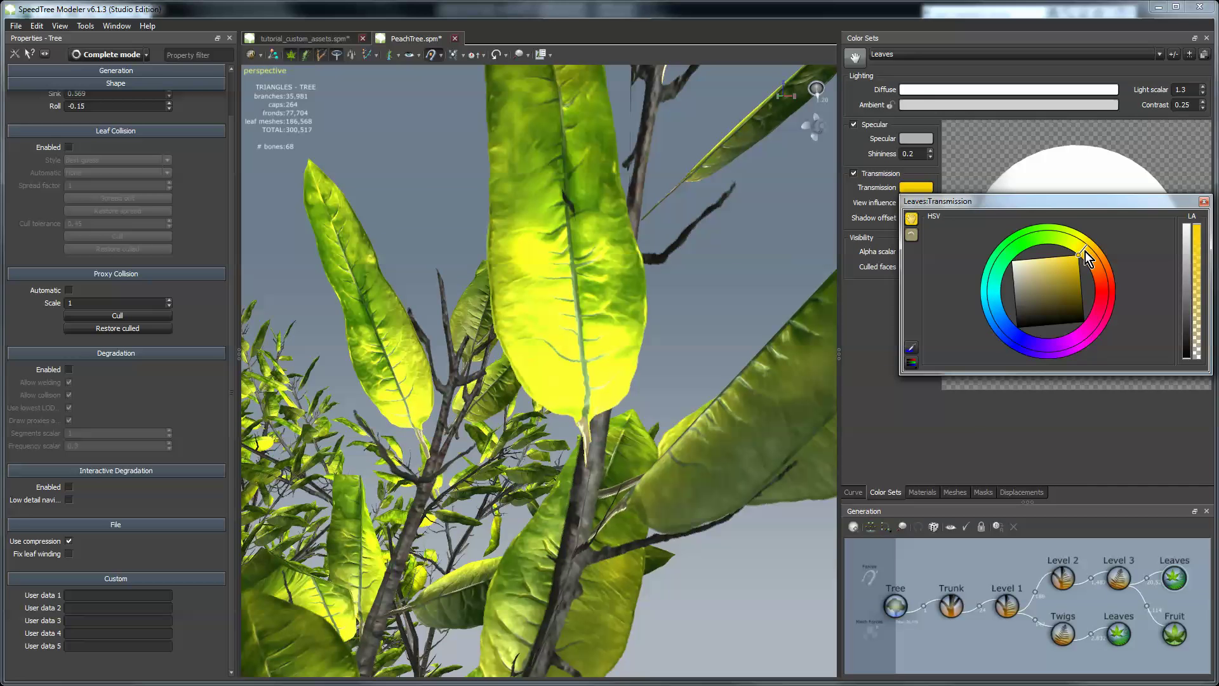
click(1204, 202)
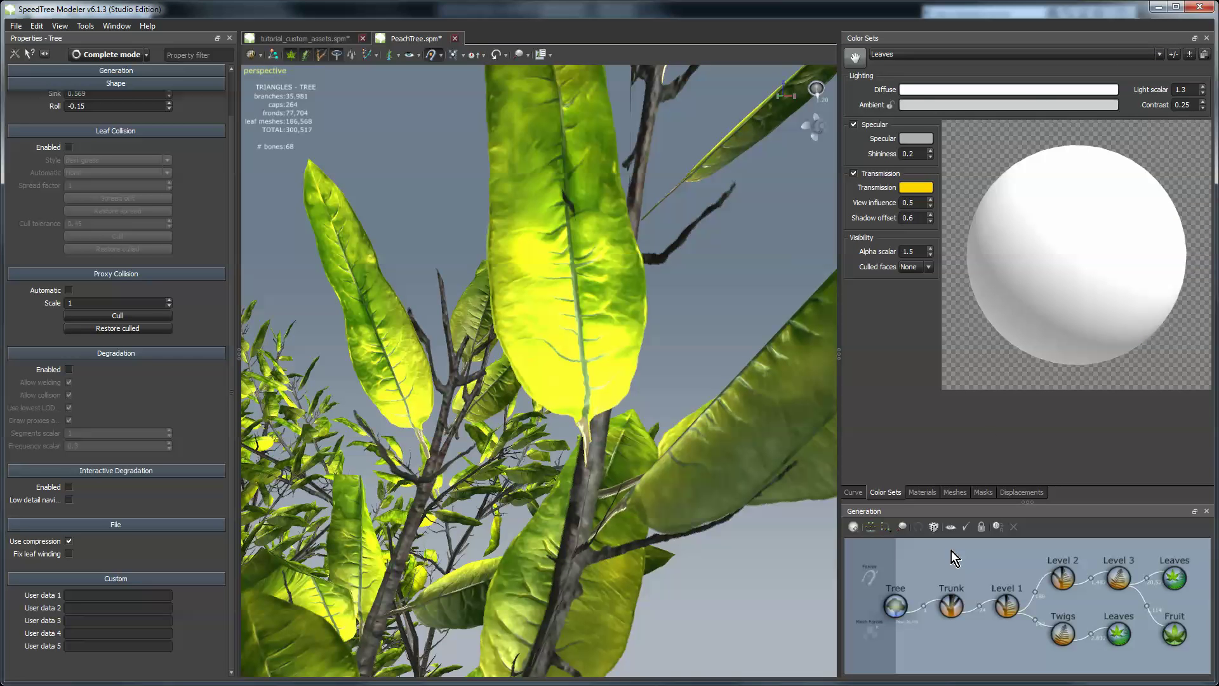
click(921, 492)
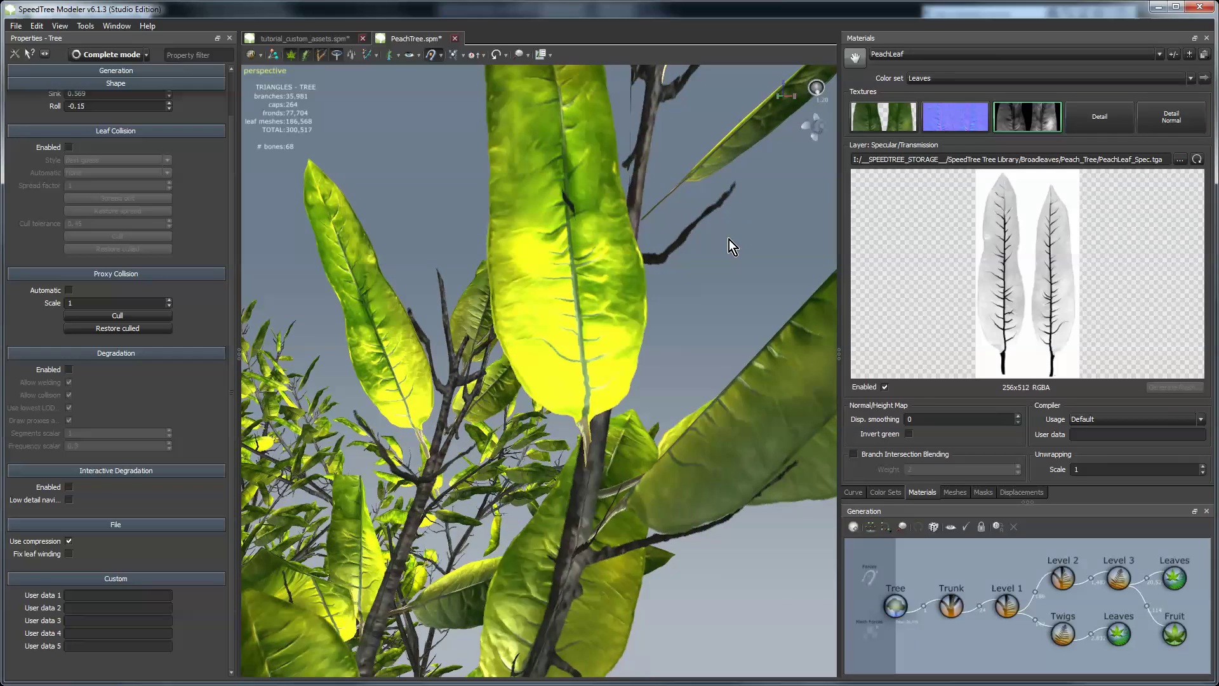
drag(726, 249, 522, 321)
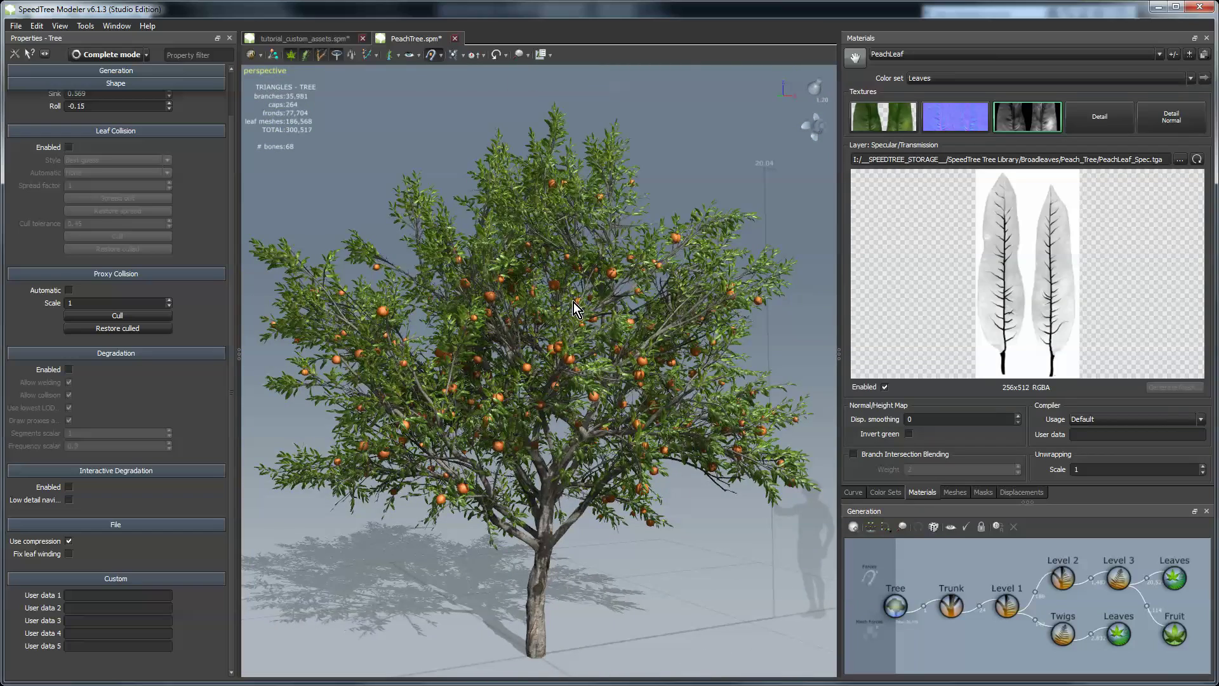